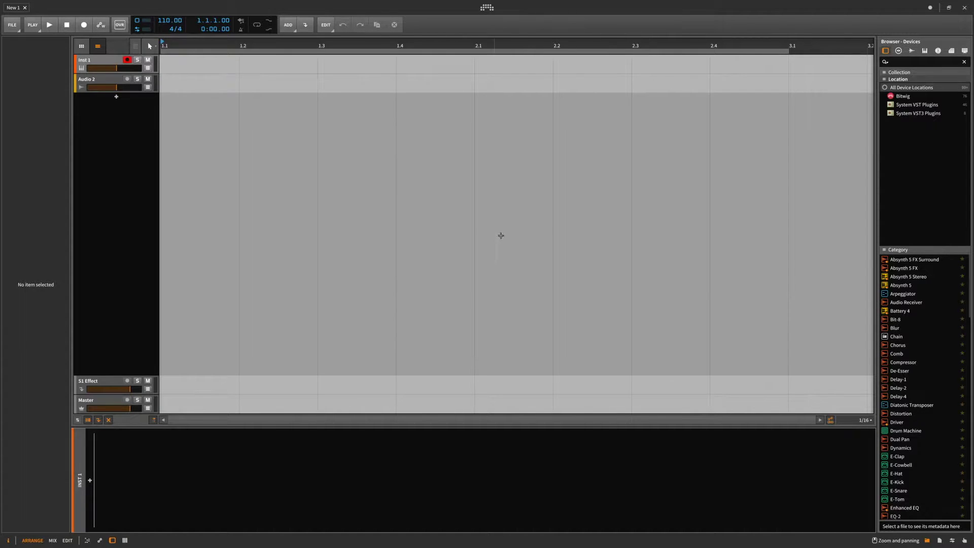
Step: Show the cue markers on the arranger timeline
{"action": "left_click_drag", "start_coordinate": [165, 43], "coordinate": [164, 59]}
{"action": "right_click", "coordinate": [186, 45]}
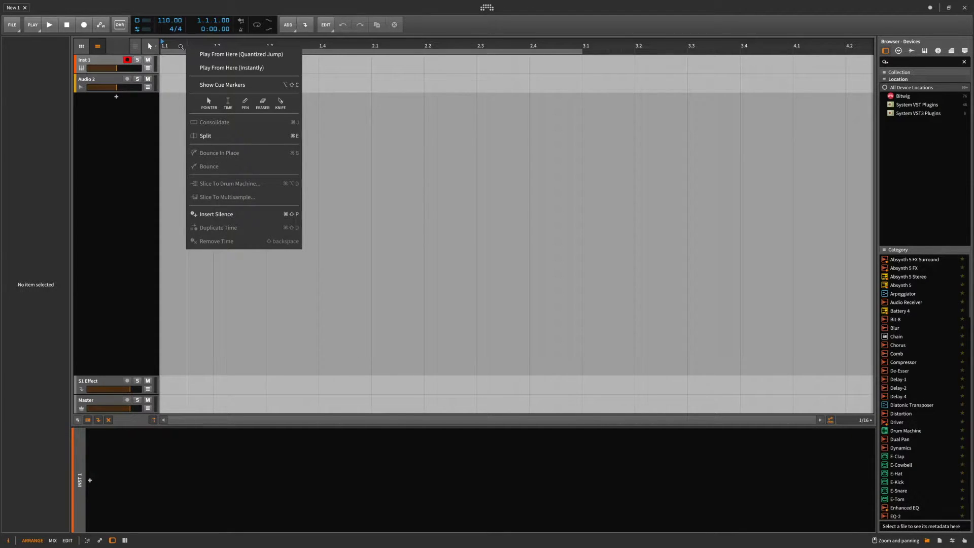
{"action": "left_click", "coordinate": [180, 46]}
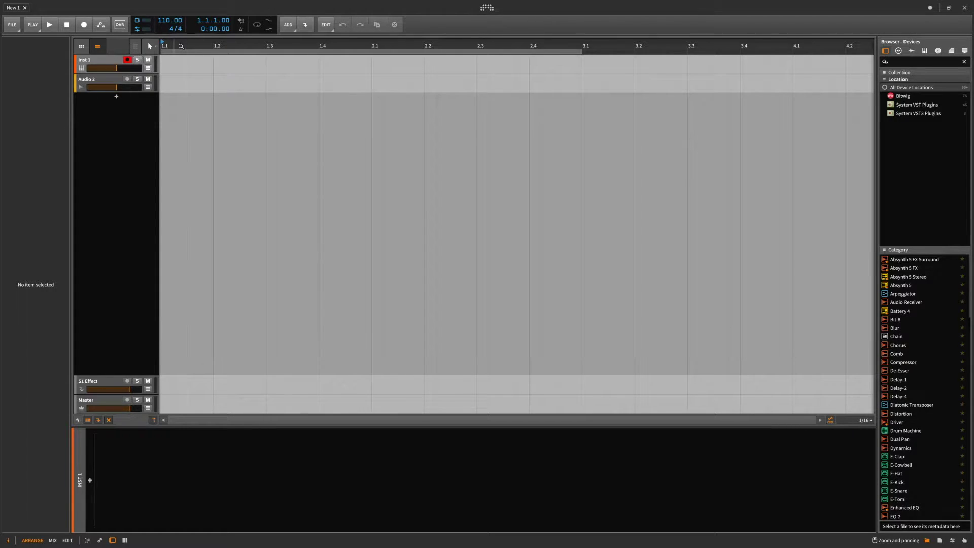
{"action": "left_click", "coordinate": [117, 184]}
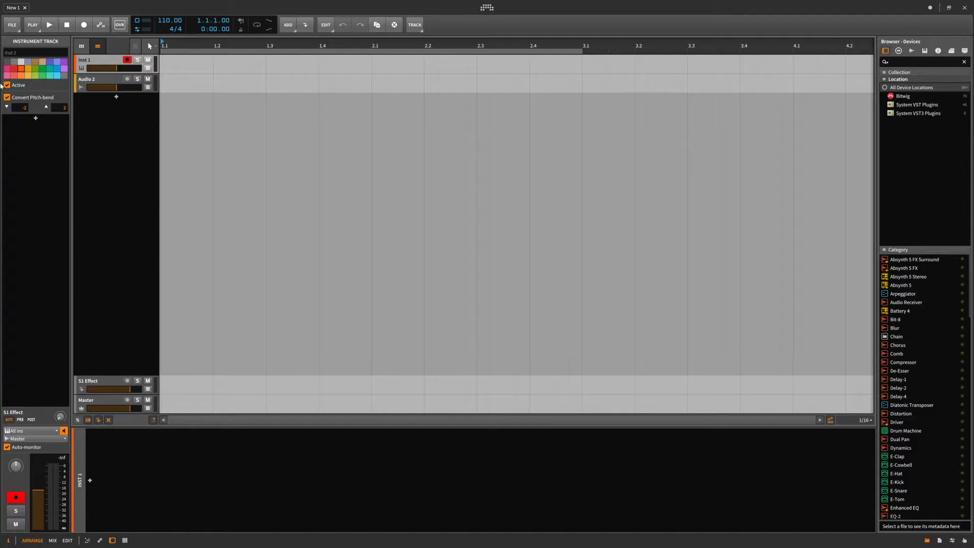
{"action": "scroll", "coordinate": [172, 43], "scroll_direction": "down", "scroll_amount": 2}
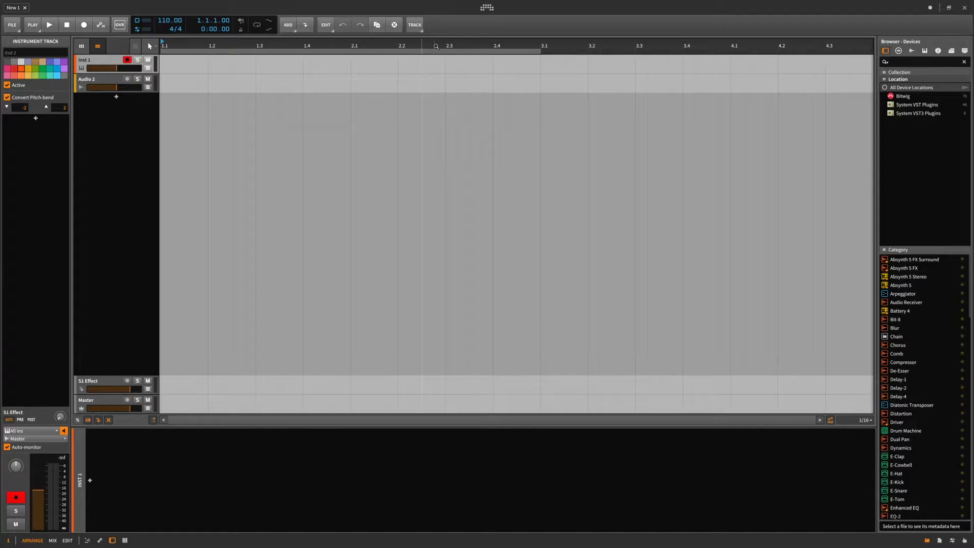
{"action": "right_click", "coordinate": [438, 46]}
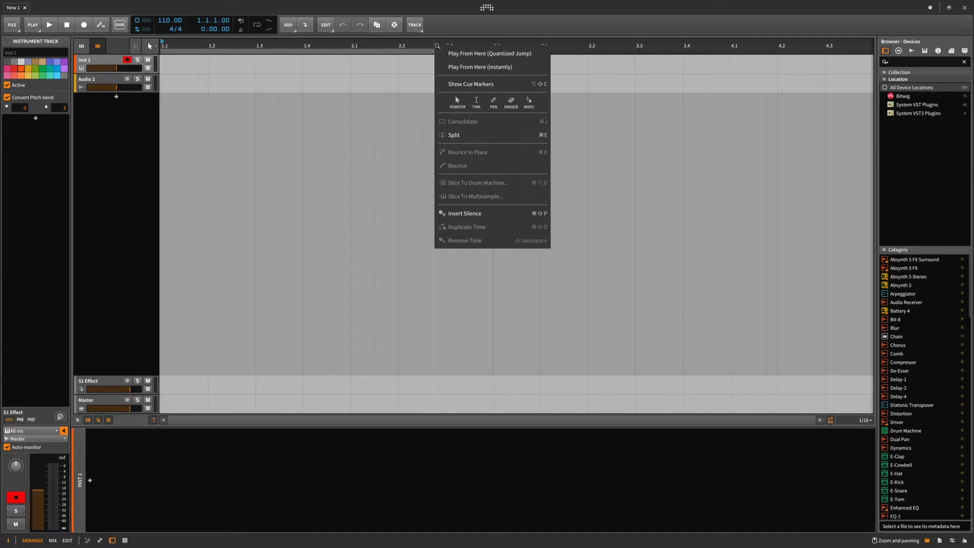
{"action": "left_click", "coordinate": [480, 85]}
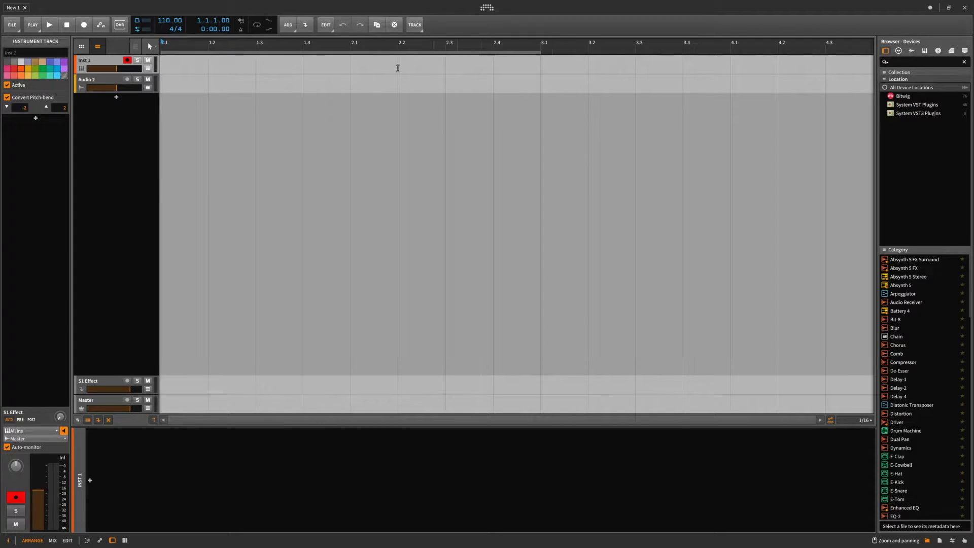
Step: Insert a cue marker at 2.1.3 on the timeline and name it Intro
{"action": "left_click", "coordinate": [378, 50]}
{"action": "double_click", "coordinate": [378, 50]}
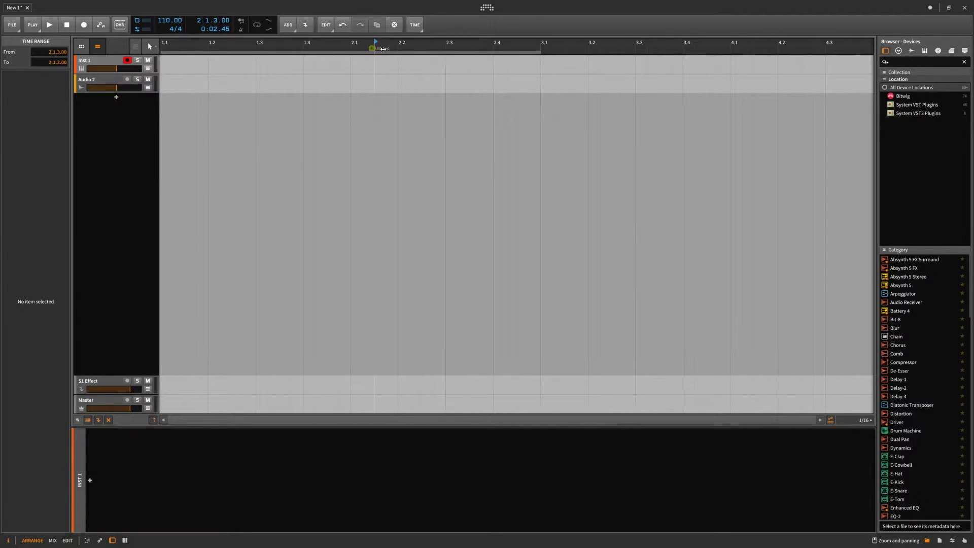
{"action": "mouse_move", "coordinate": [371, 48]}
{"action": "left_mouse_down"}
{"action": "mouse_move", "coordinate": [325, 49]}
{"action": "mouse_move", "coordinate": [388, 47]}
{"action": "mouse_move", "coordinate": [364, 15]}
{"action": "mouse_move", "coordinate": [363, 66]}
{"action": "mouse_move", "coordinate": [363, 20]}
{"action": "left_mouse_up"}
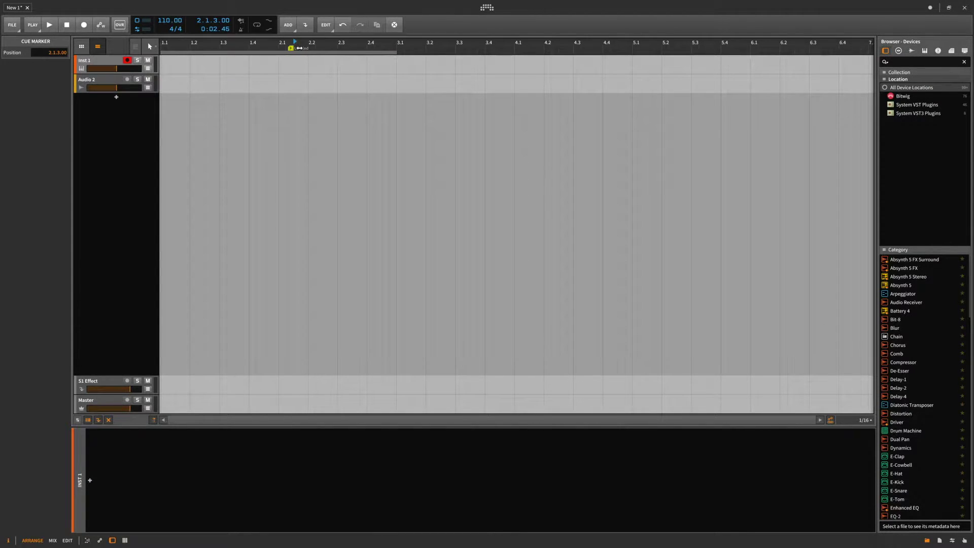
{"action": "key", "text": "BackSpace"}
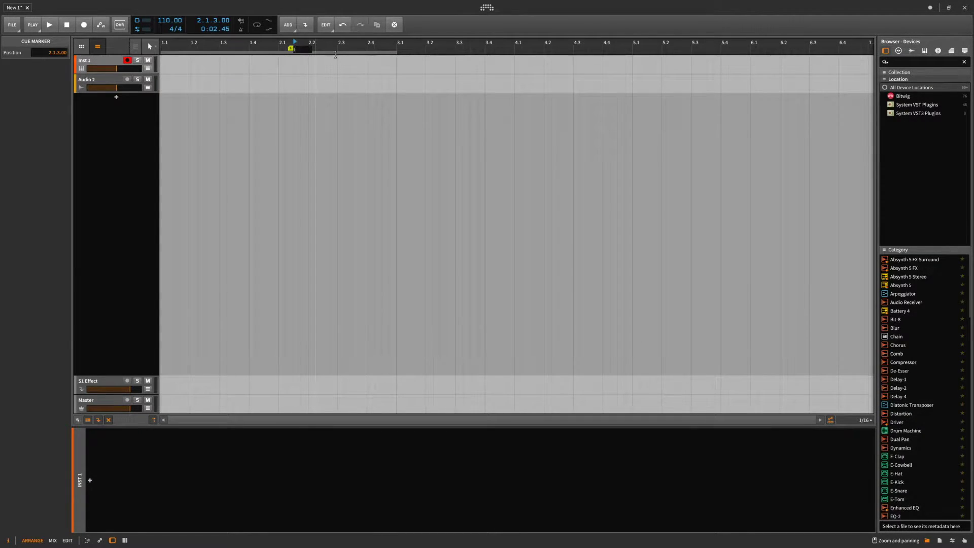
{"action": "type", "text": "Intro"}
{"action": "key", "text": "Return"}
Step: Move the Intro cue marker to the start of the timeline at 1.1.1
{"action": "left_click_drag", "start_coordinate": [291, 48], "coordinate": [161, 49]}
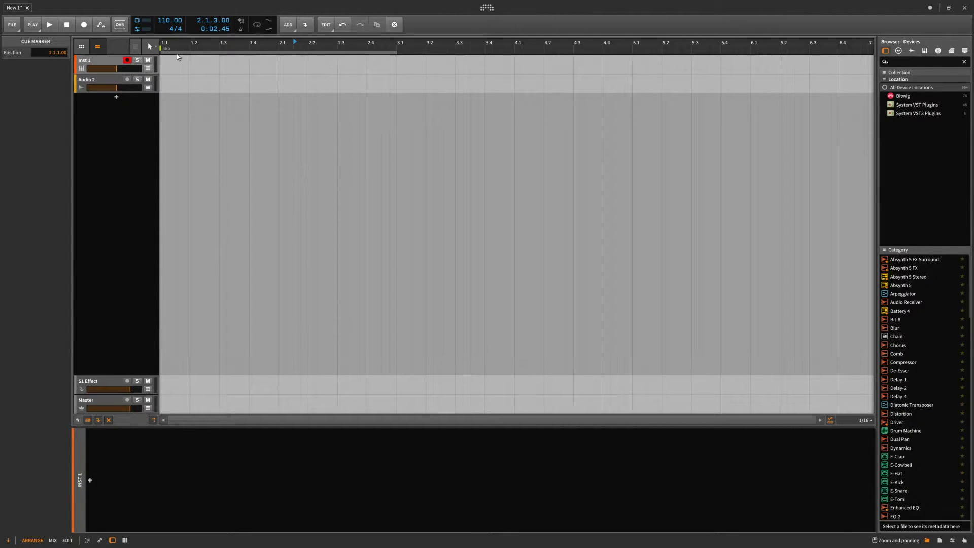
{"action": "left_click", "coordinate": [176, 54]}
{"action": "left_click", "coordinate": [163, 49]}
{"action": "left_click", "coordinate": [168, 65]}
{"action": "left_click", "coordinate": [182, 71]}
{"action": "left_click", "coordinate": [162, 48]}
Step: Try to insert a second cue marker at 3.1.2 on the timeline
{"action": "left_click", "coordinate": [445, 65]}
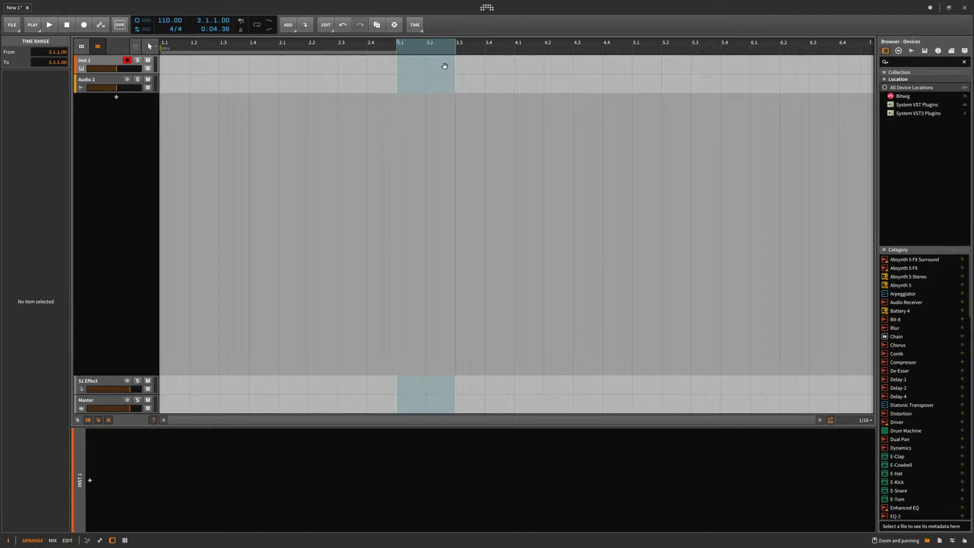
{"action": "left_click_drag", "start_coordinate": [434, 59], "coordinate": [487, 66]}
{"action": "left_click_drag", "start_coordinate": [404, 51], "coordinate": [448, 51]}
{"action": "left_click", "coordinate": [452, 61]}
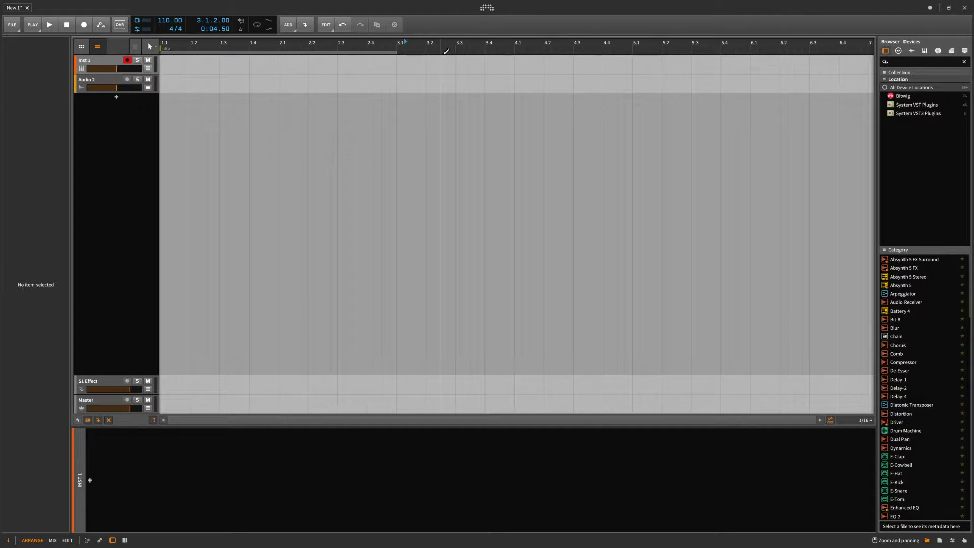
{"action": "right_click", "coordinate": [406, 49]}
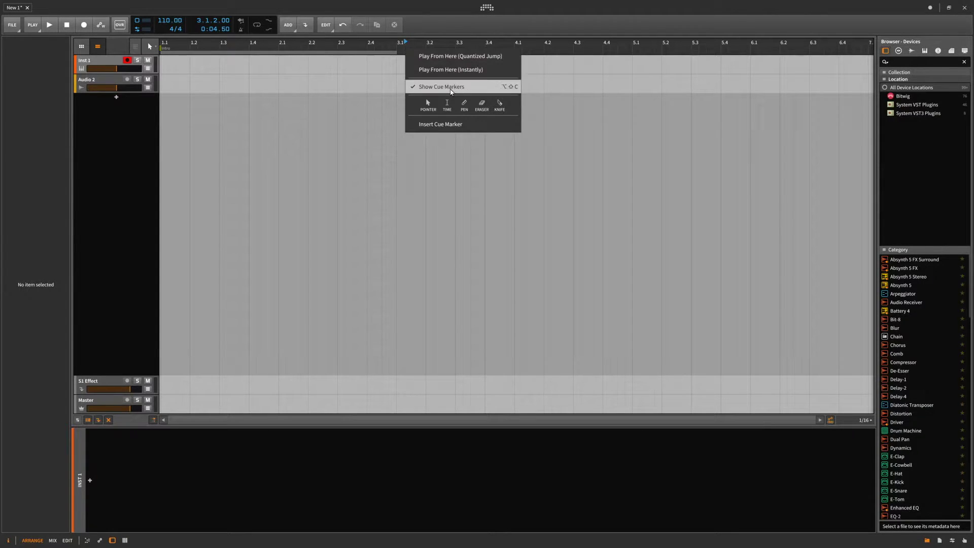
{"action": "left_click", "coordinate": [441, 123]}
{"action": "left_click", "coordinate": [409, 50]}
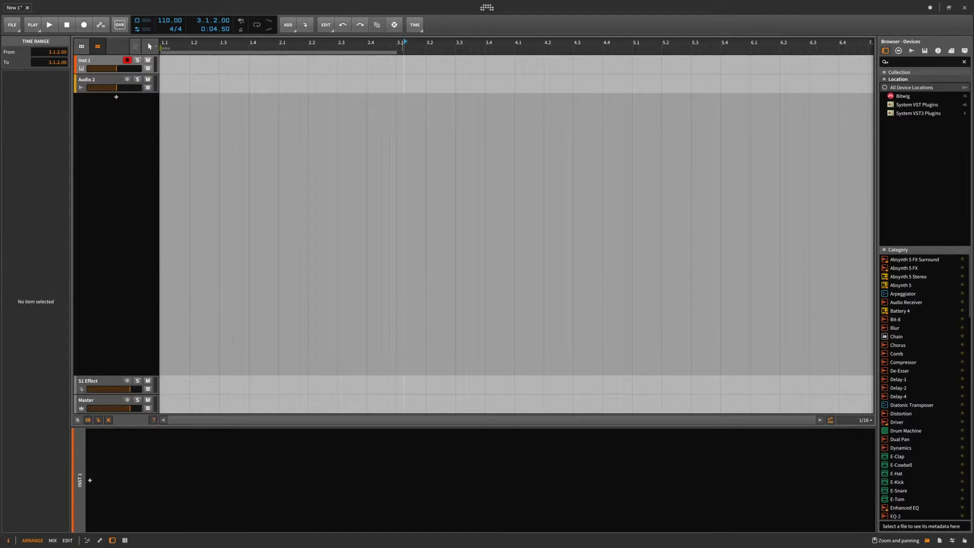
Step: Look over the available commands for time editing, playback options, editing, and adding tracks and scenes
{"action": "left_click", "coordinate": [417, 24]}
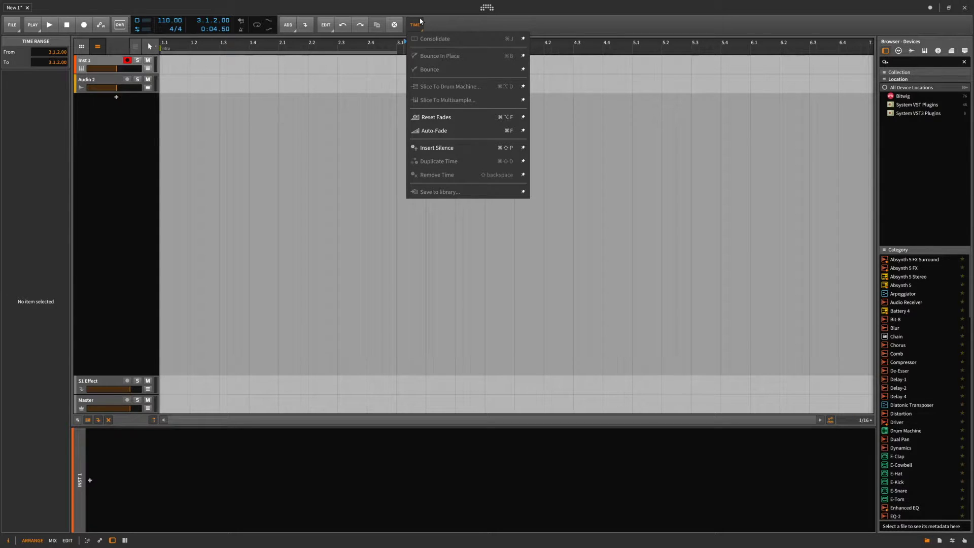
{"action": "left_click", "coordinate": [420, 21]}
{"action": "left_click", "coordinate": [290, 164]}
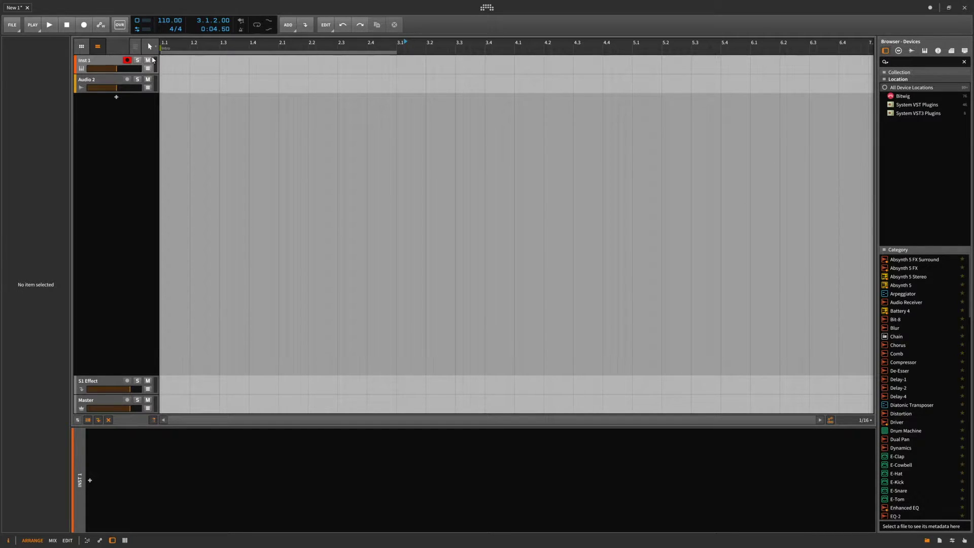
{"action": "left_click", "coordinate": [33, 28]}
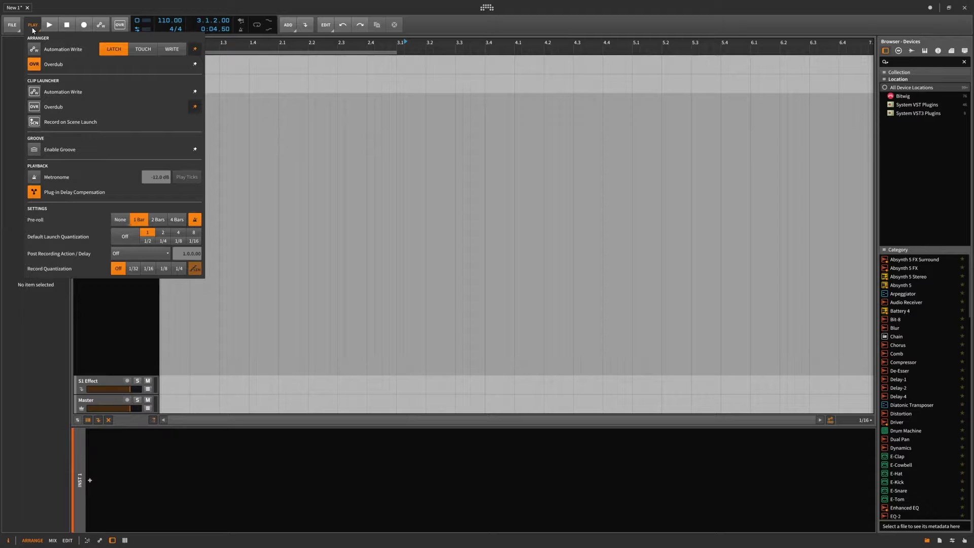
{"action": "left_click", "coordinate": [32, 28]}
{"action": "left_click", "coordinate": [293, 25]}
{"action": "left_click", "coordinate": [293, 24]}
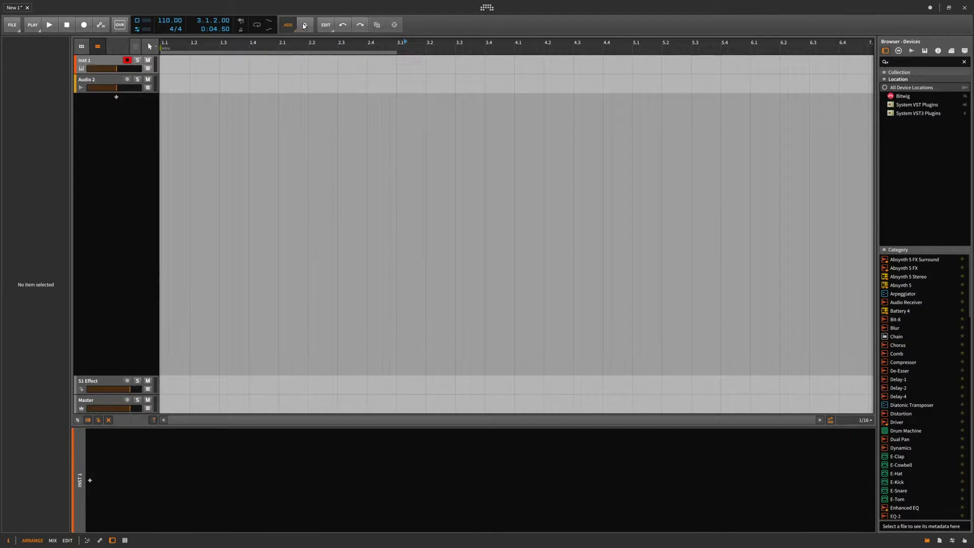
{"action": "left_click", "coordinate": [323, 26]}
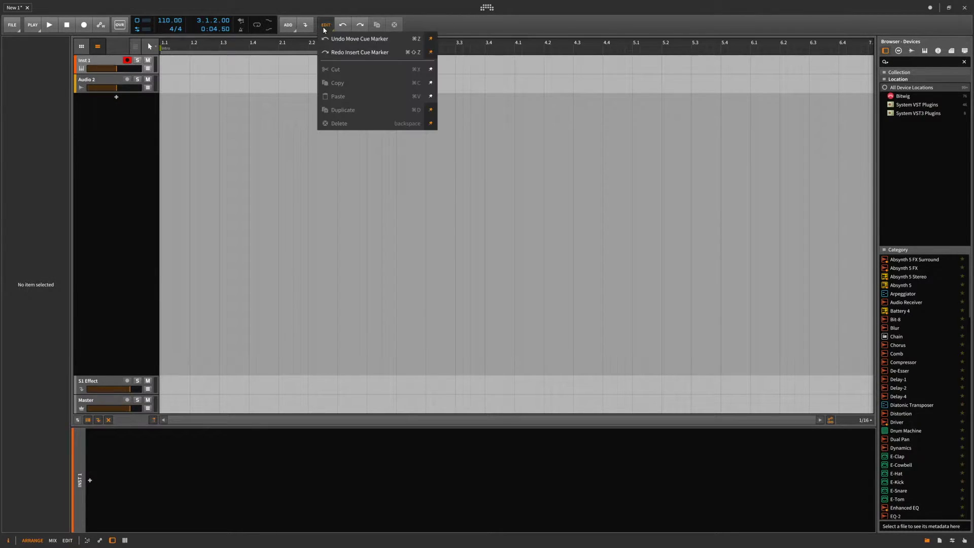
{"action": "left_click", "coordinate": [323, 26]}
{"action": "left_click", "coordinate": [290, 26]}
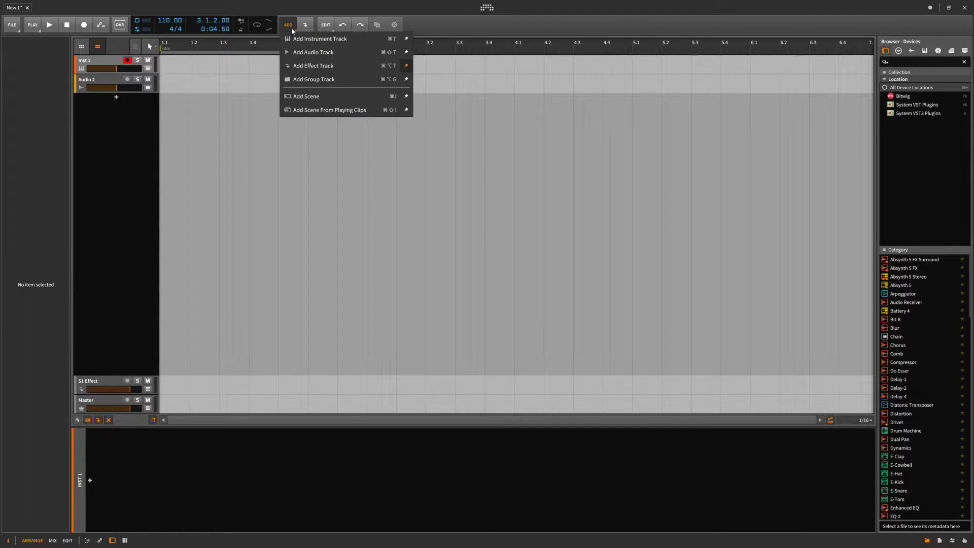
{"action": "left_click", "coordinate": [292, 28]}
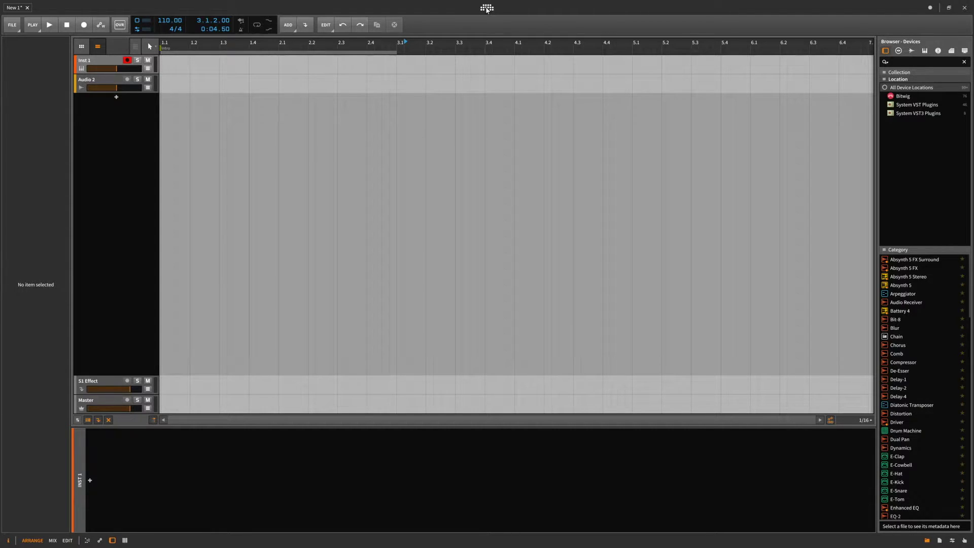
Step: Open the dashboard and review its project lists, covering demos, templates, own projects and recent projects
{"action": "left_click", "coordinate": [486, 9]}
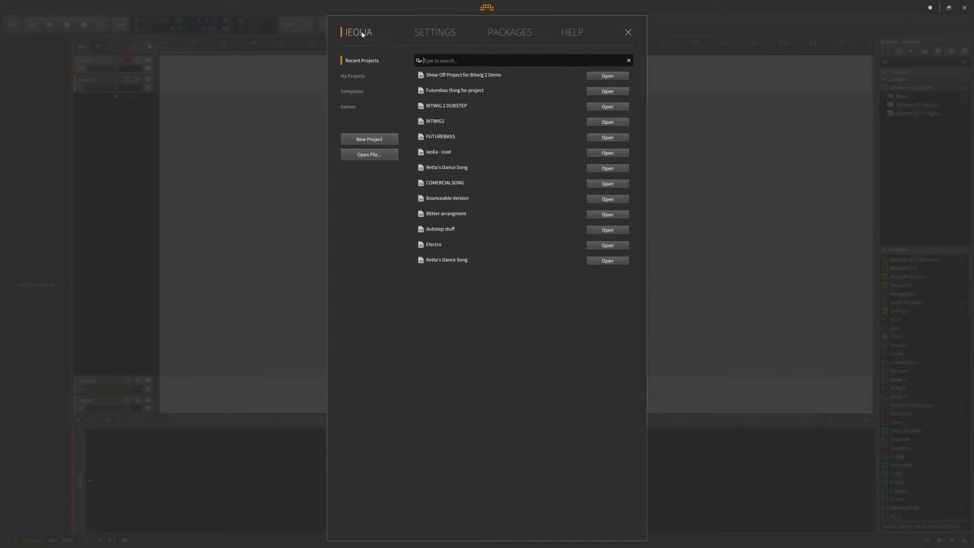
{"action": "left_click", "coordinate": [347, 107]}
{"action": "left_click", "coordinate": [349, 91]}
{"action": "left_click", "coordinate": [352, 77]}
{"action": "left_click", "coordinate": [359, 61]}
{"action": "left_click", "coordinate": [431, 32]}
{"action": "left_click", "coordinate": [362, 34]}
Step: Compare the dashboard's projects page with its settings page and close the dashboard
{"action": "left_click", "coordinate": [435, 33]}
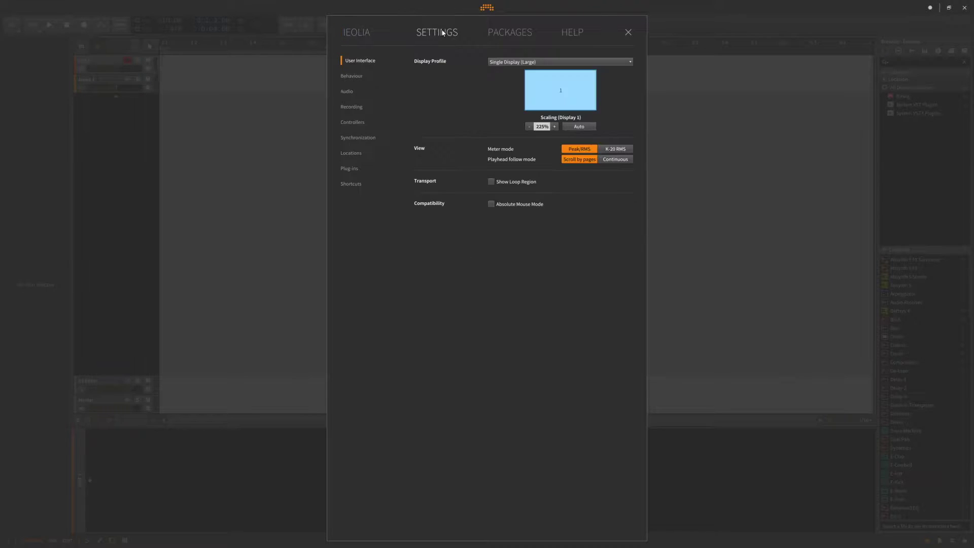
{"action": "left_click", "coordinate": [367, 35]}
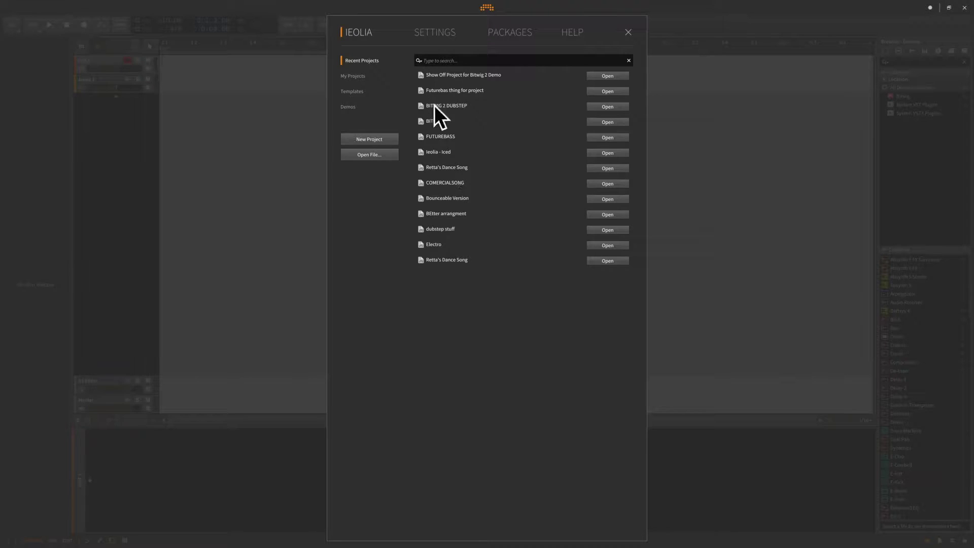
{"action": "left_click", "coordinate": [441, 34]}
{"action": "left_click", "coordinate": [359, 33]}
{"action": "left_click", "coordinate": [487, 8]}
{"action": "left_click", "coordinate": [487, 8]}
{"action": "left_click", "coordinate": [449, 32]}
{"action": "key", "text": "Escape"}
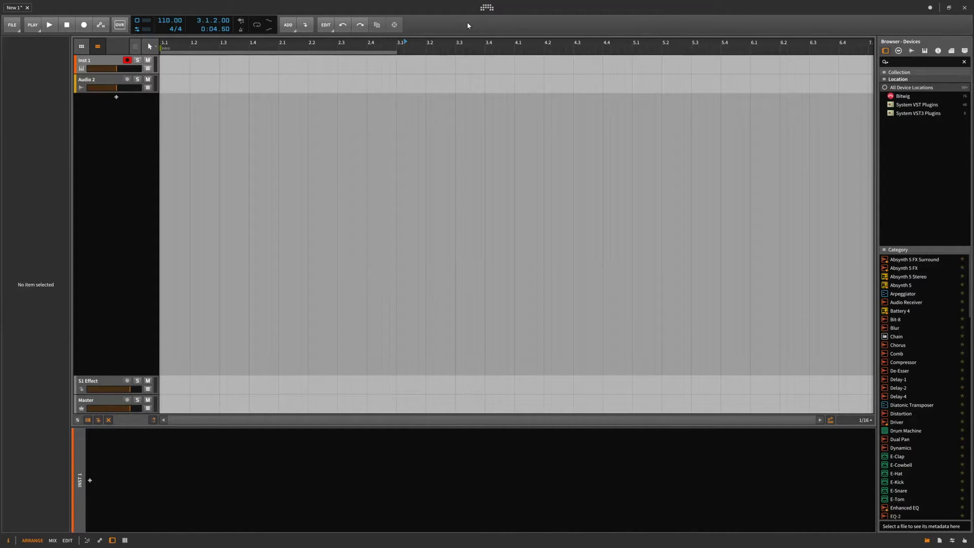
Step: Reopen the dashboard and look over the Behaviour, Recording, Controllers and User Interface settings
{"action": "left_click", "coordinate": [486, 9]}
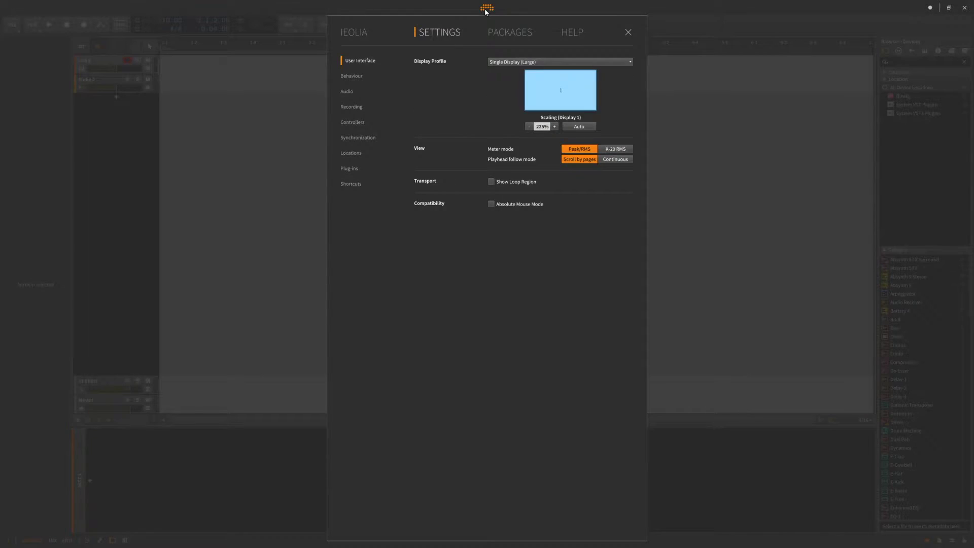
{"action": "left_click", "coordinate": [486, 9]}
{"action": "left_click", "coordinate": [486, 9]}
{"action": "left_click", "coordinate": [360, 34]}
{"action": "left_click", "coordinate": [430, 32]}
{"action": "left_click", "coordinate": [369, 75]}
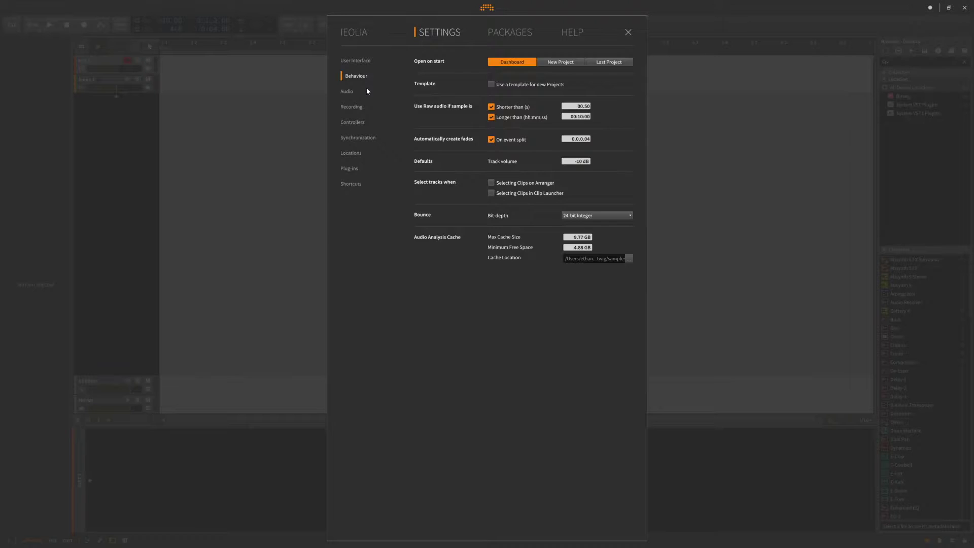
{"action": "left_click", "coordinate": [352, 107]}
{"action": "left_click", "coordinate": [352, 122]}
{"action": "left_click", "coordinate": [360, 61]}
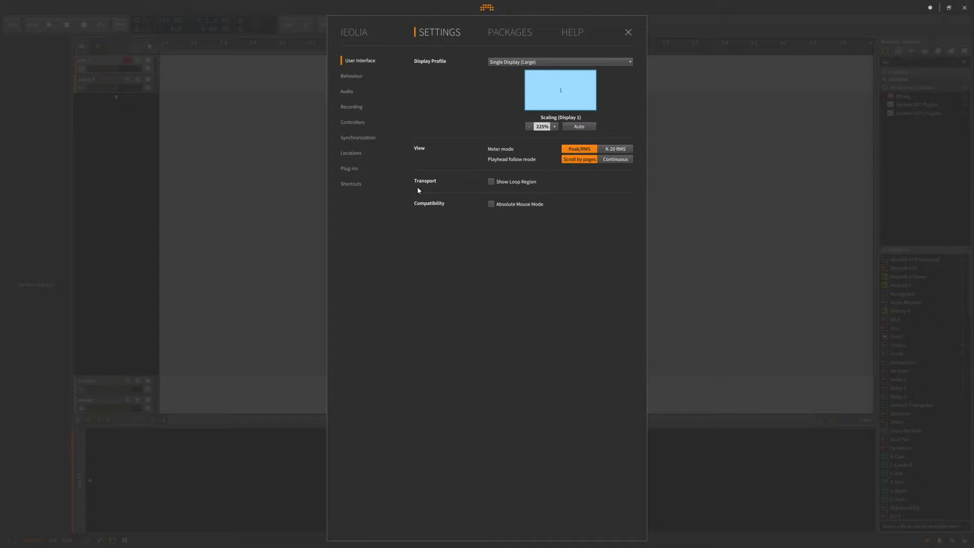
Step: Review the Shortcuts, Plug-ins, Locations, Synchronization, Controllers and Recording settings, ending on User Interface
{"action": "left_click", "coordinate": [357, 184]}
{"action": "left_click", "coordinate": [355, 170]}
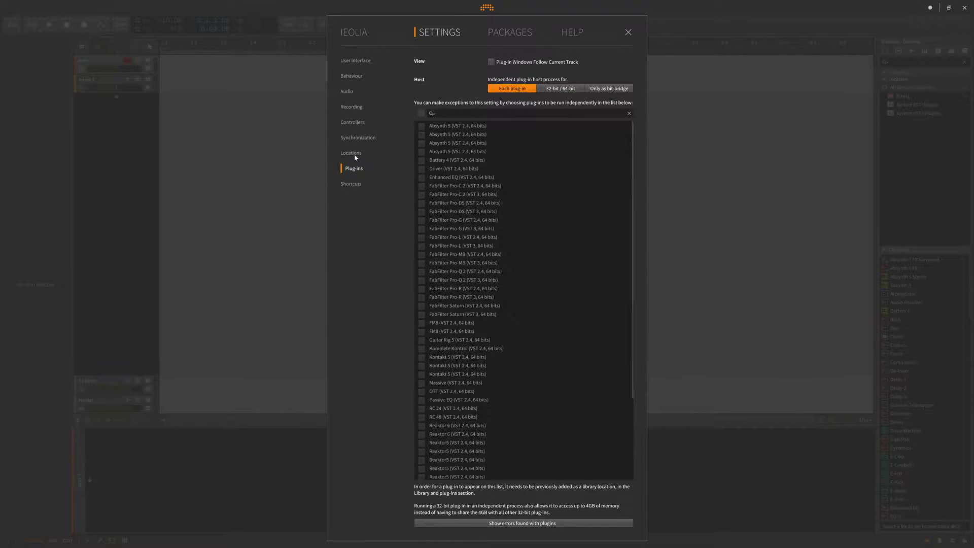
{"action": "left_click", "coordinate": [352, 153]}
{"action": "left_click", "coordinate": [357, 138]}
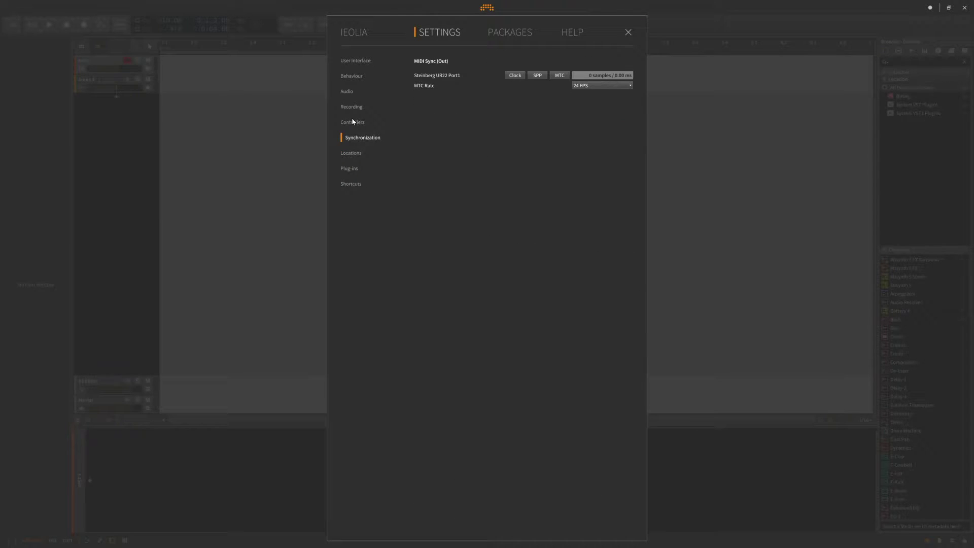
{"action": "left_click", "coordinate": [353, 121]}
{"action": "left_click", "coordinate": [354, 105]}
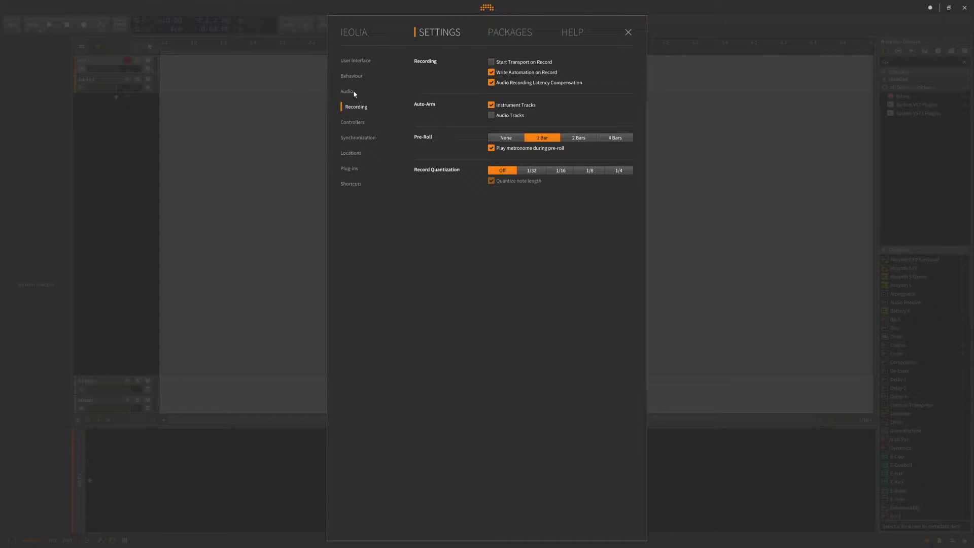
{"action": "left_click", "coordinate": [358, 61]}
Step: Review the sound package collections and their source and destination settings, and bring up the online help resources
{"action": "left_click", "coordinate": [509, 36]}
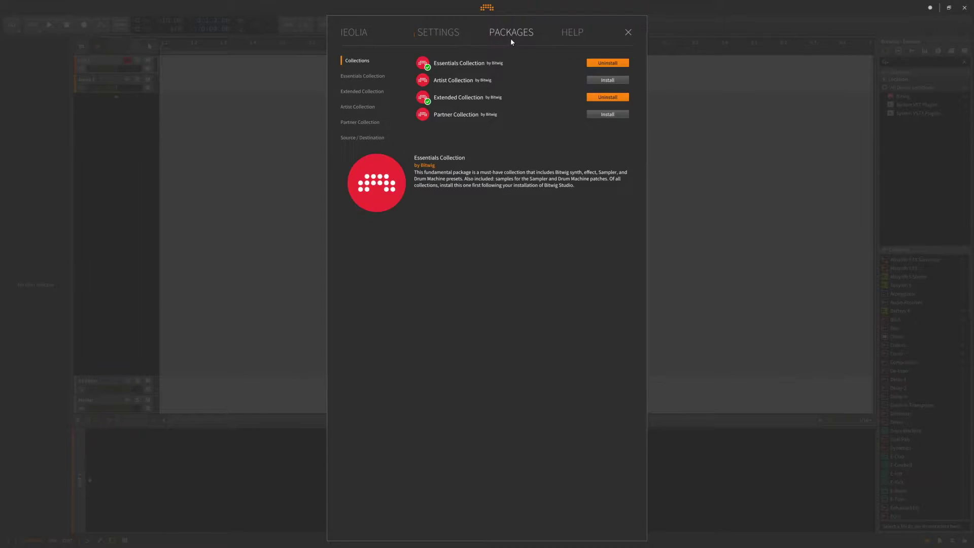
{"action": "left_click", "coordinate": [359, 138]}
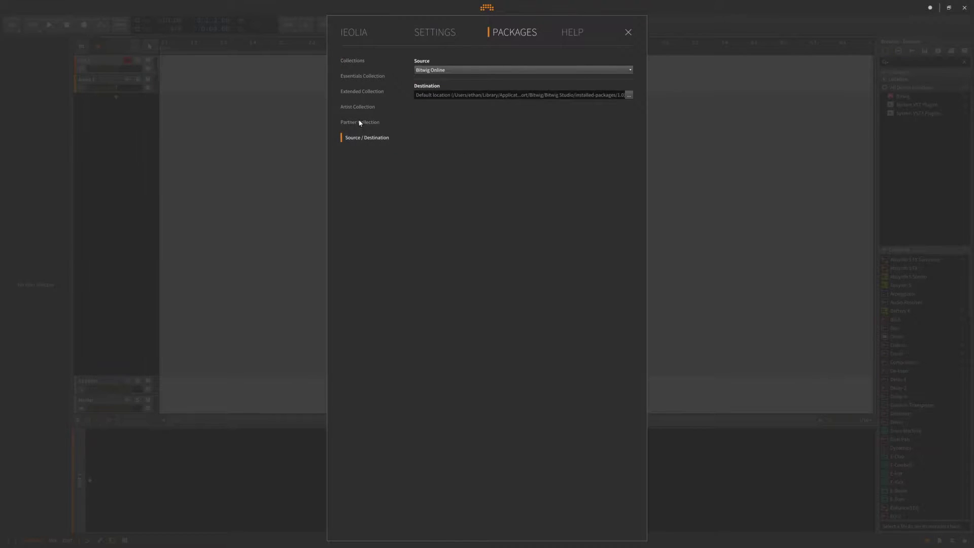
{"action": "left_click", "coordinate": [358, 121]}
{"action": "left_click", "coordinate": [360, 92]}
{"action": "left_click", "coordinate": [360, 106]}
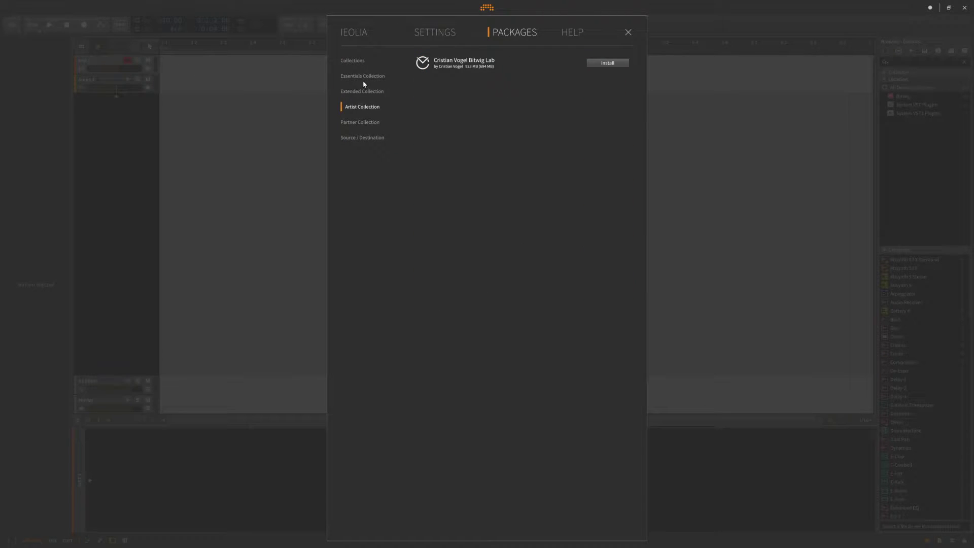
{"action": "left_click", "coordinate": [362, 80]}
{"action": "left_click", "coordinate": [566, 33]}
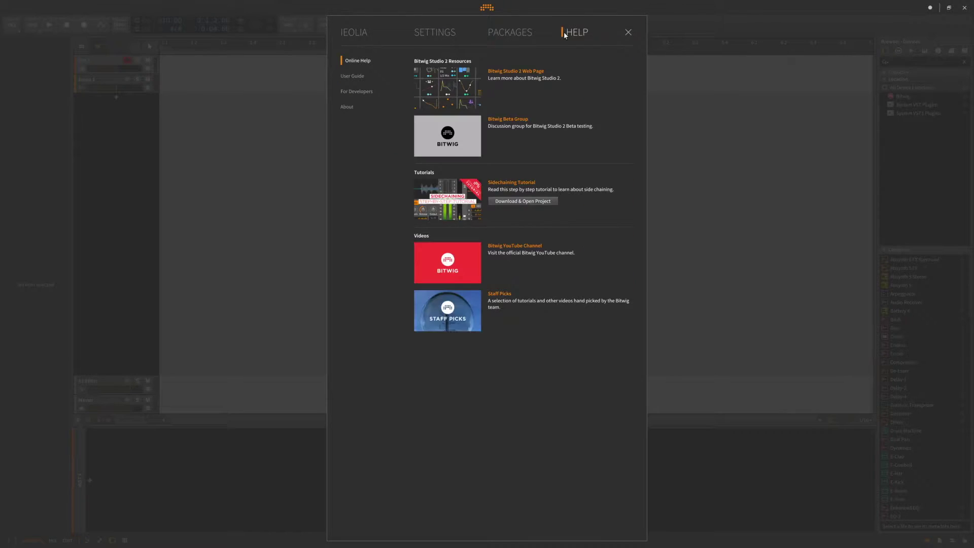
Step: Review the user guides, developer resources and About information in the dashboard's help section, ending on the online help, and close the dashboard
{"action": "left_click", "coordinate": [352, 76]}
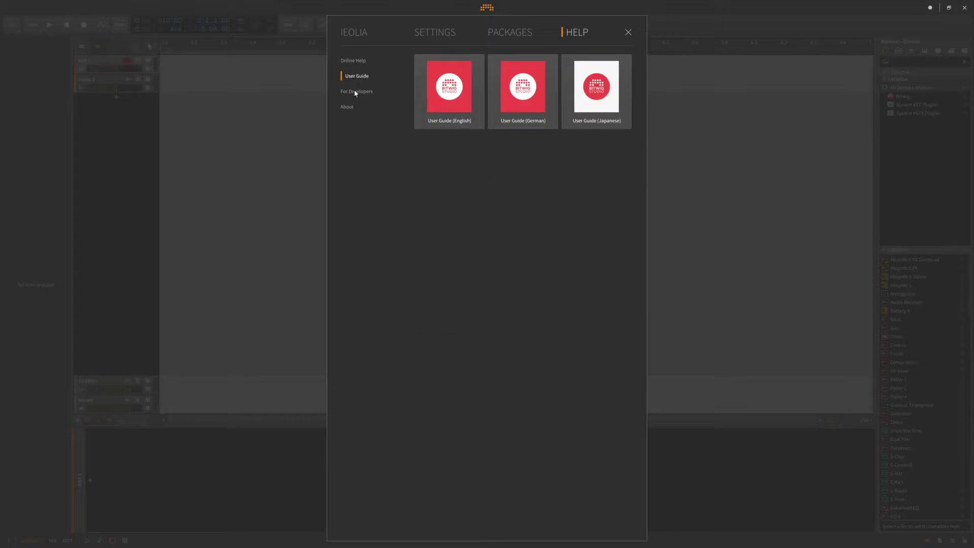
{"action": "left_click", "coordinate": [356, 93]}
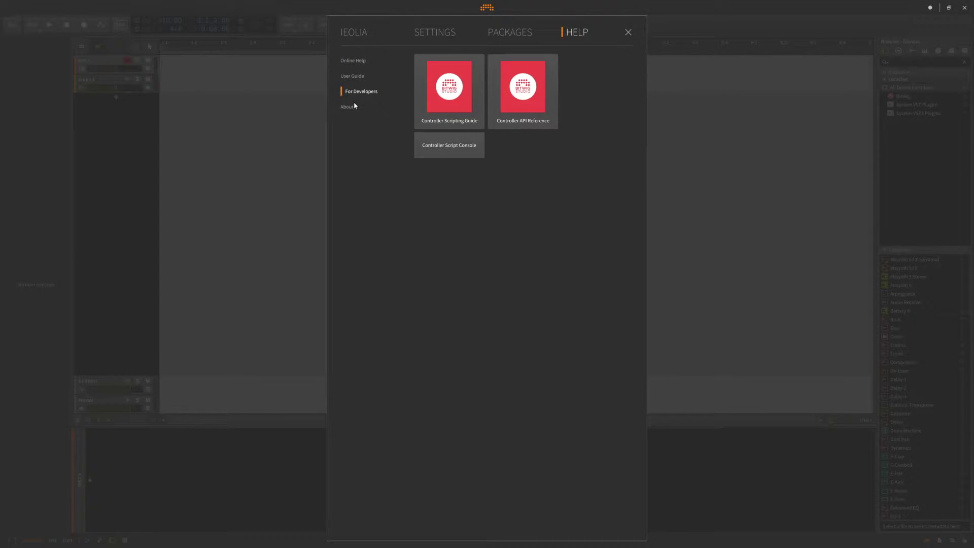
{"action": "left_click", "coordinate": [355, 105]}
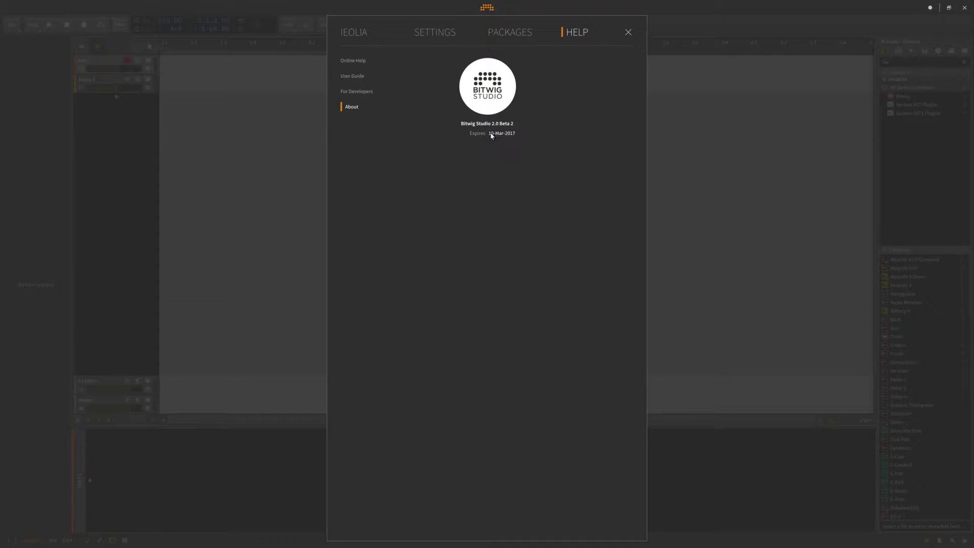
{"action": "left_click", "coordinate": [521, 30]}
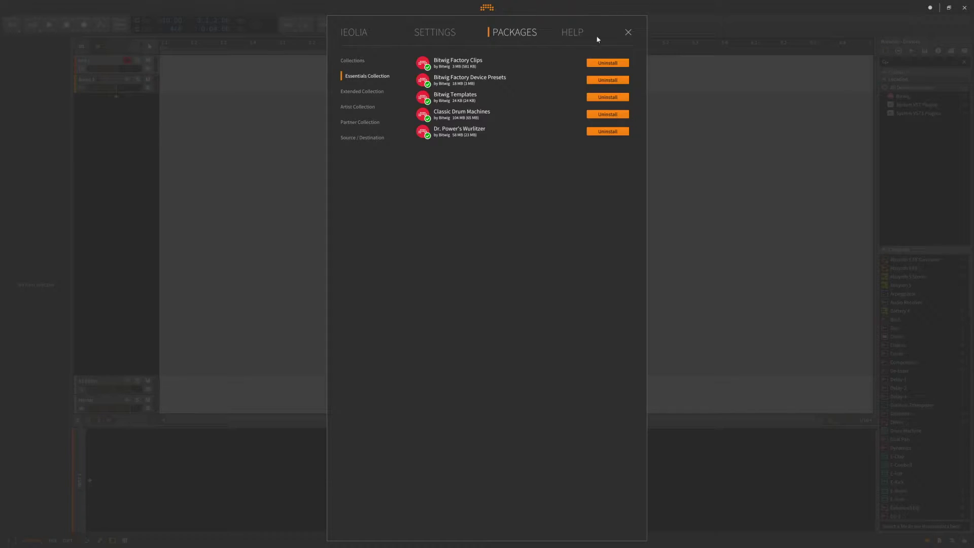
{"action": "left_click", "coordinate": [568, 35]}
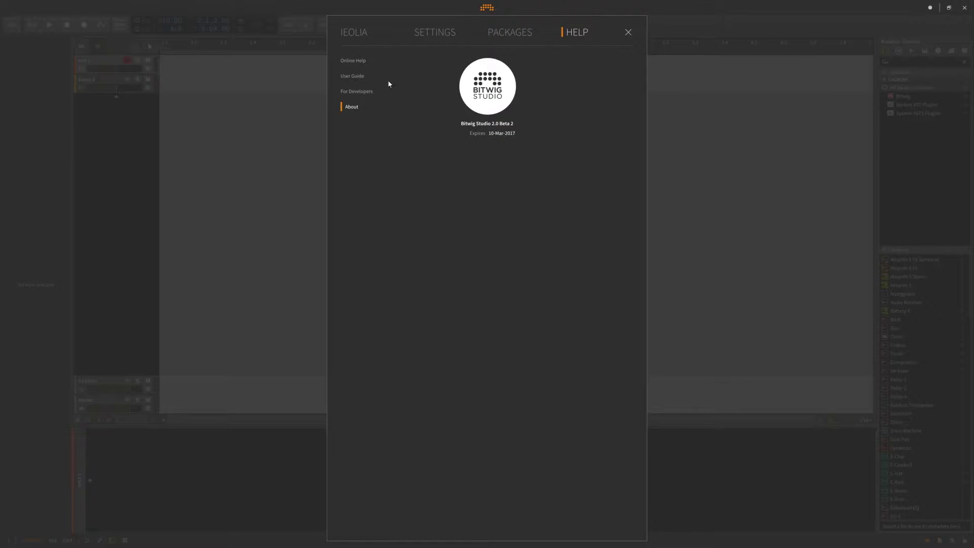
{"action": "left_click", "coordinate": [365, 62]}
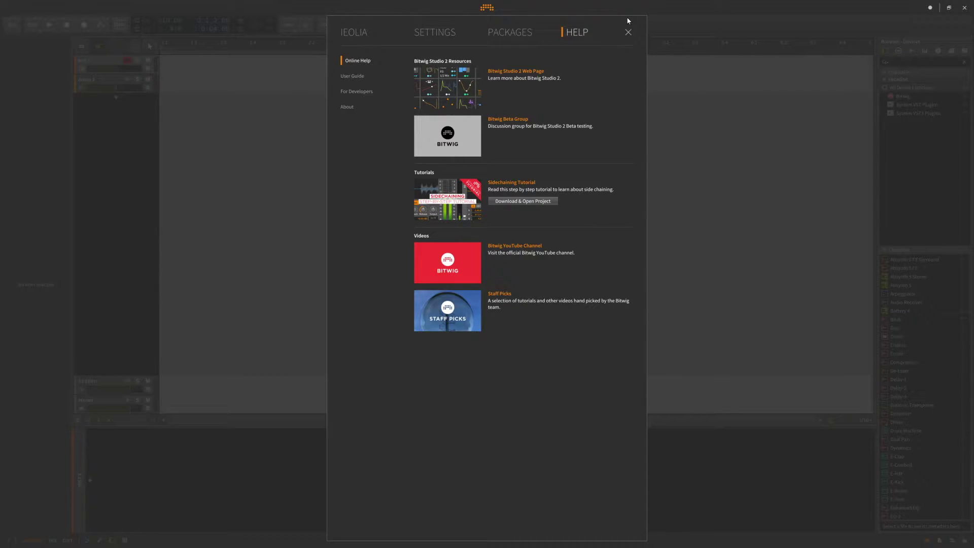
{"action": "left_click", "coordinate": [628, 32]}
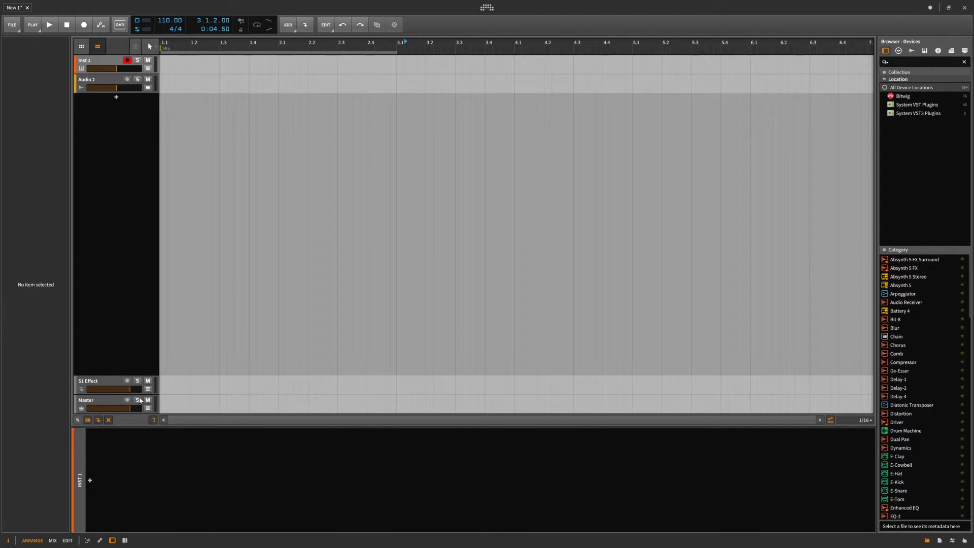
Step: Export the Master track's audio over the loop region as 24-bit integer and return to the project
{"action": "left_click", "coordinate": [156, 448]}
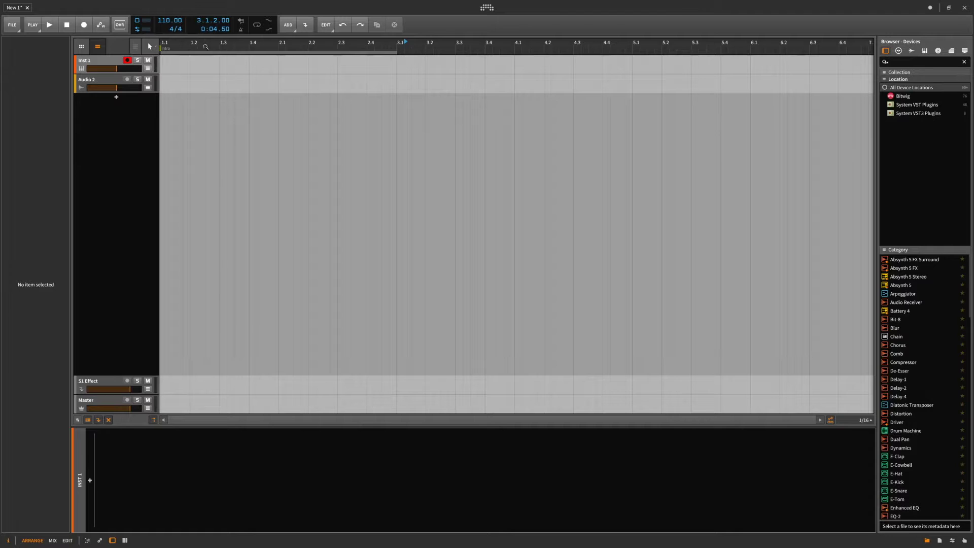
{"action": "left_click", "coordinate": [202, 68]}
{"action": "key", "text": "super+shift+r"}
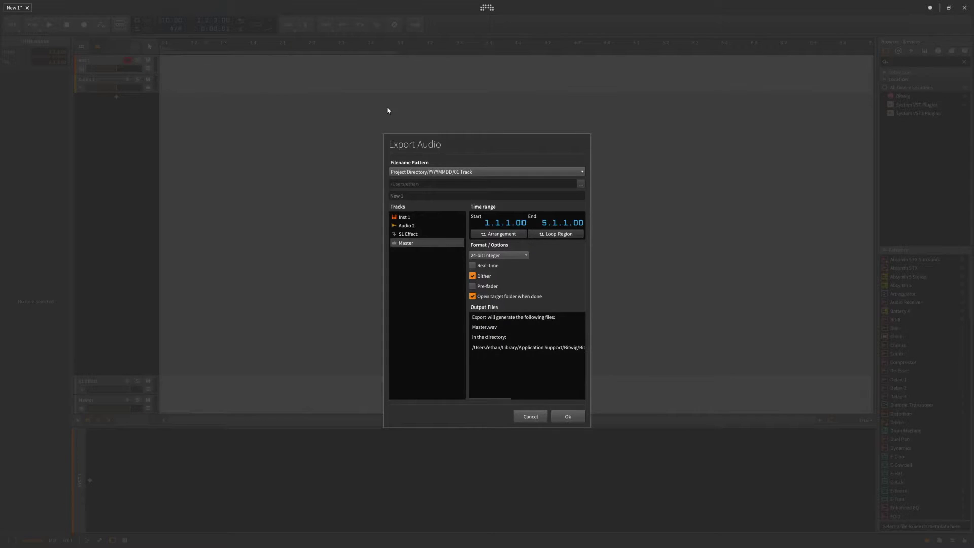
{"action": "left_click", "coordinate": [553, 235]}
{"action": "left_click", "coordinate": [571, 419]}
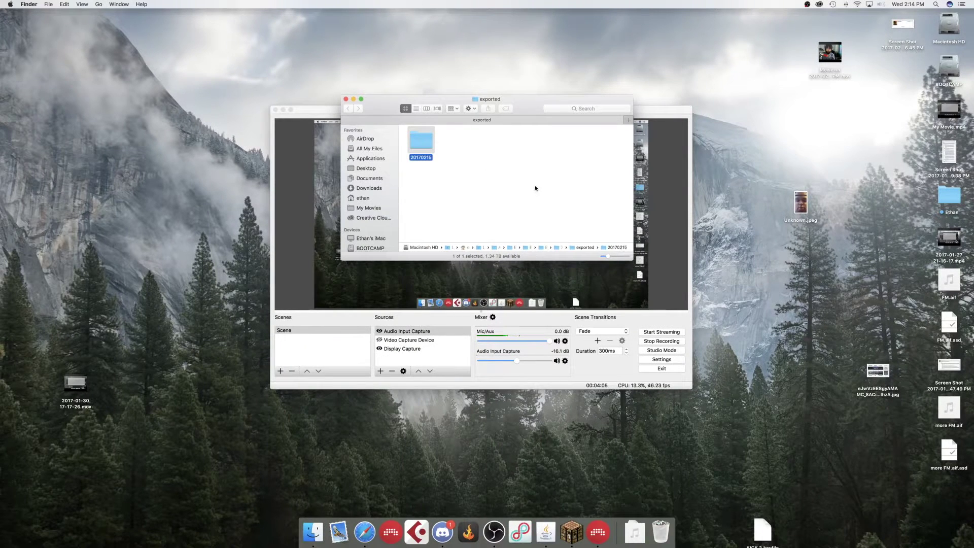
{"action": "key", "text": "ctrl+Right"}
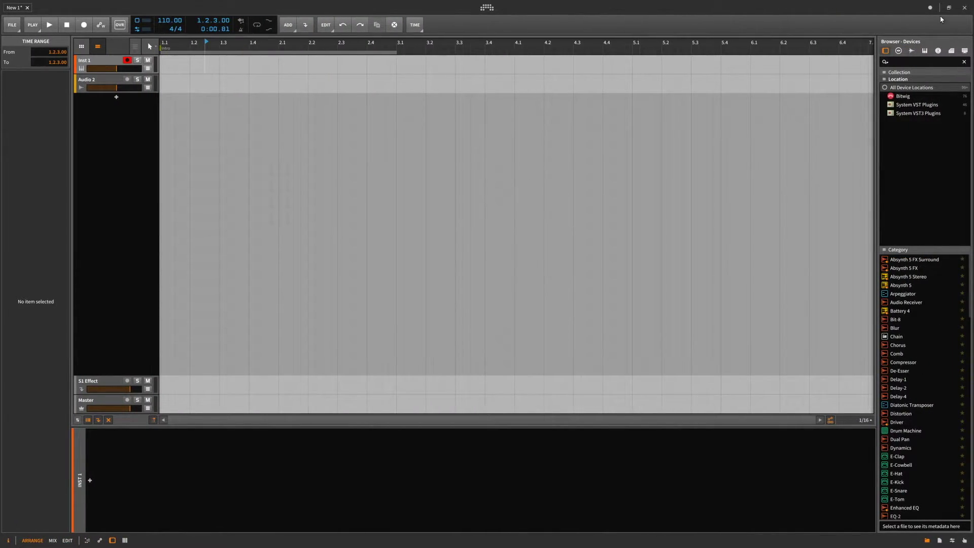
Step: Repeat the audio export for the range 1.1.1.00 to 3.1.1.00 and switch back to the arrangement
{"action": "key", "text": "super+shift+r"}
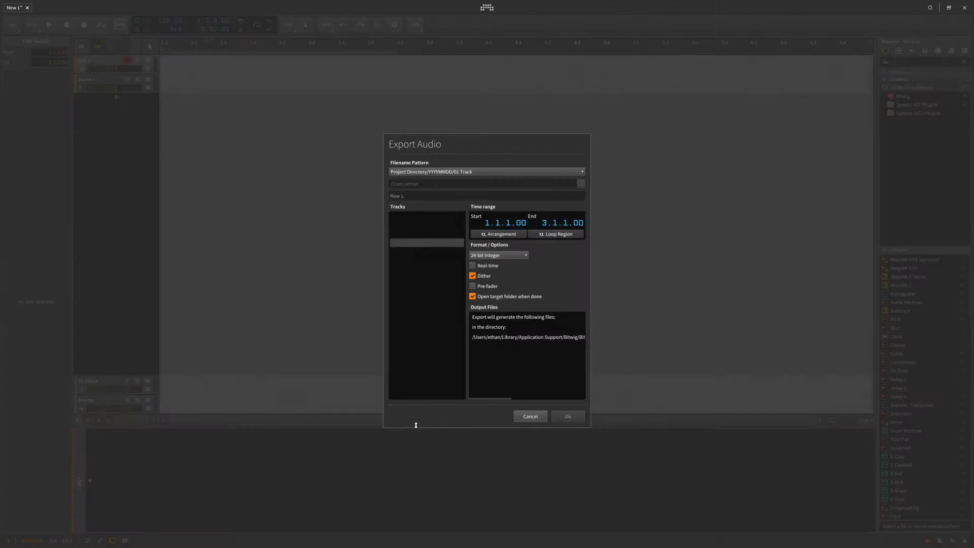
{"action": "left_click", "coordinate": [565, 414]}
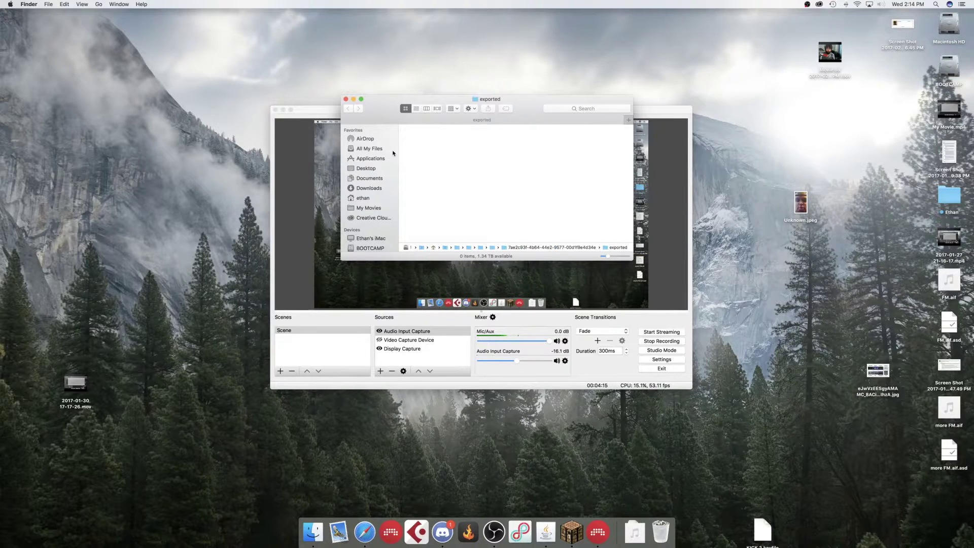
{"action": "key", "text": "ctrl+Right"}
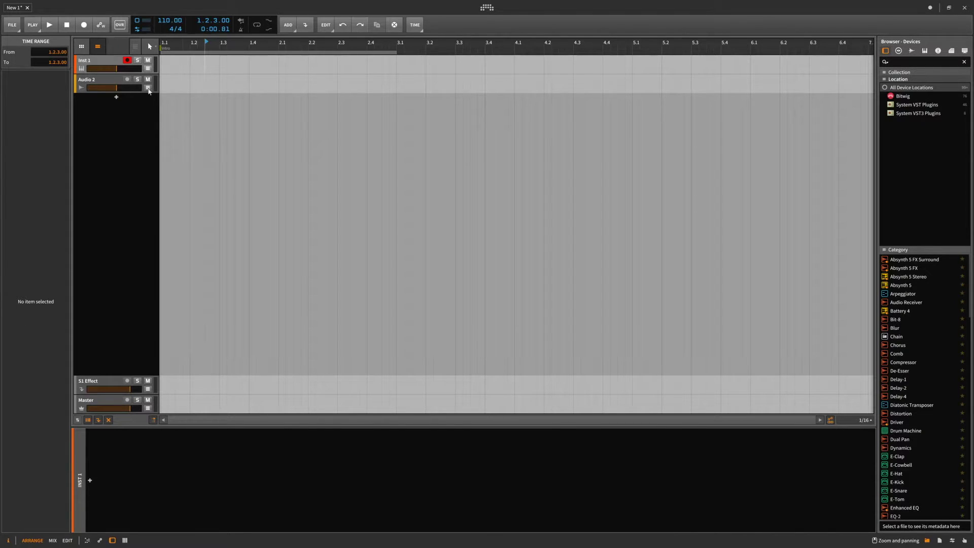
Step: Review the playback and recording options and the arranger's list of editing tools
{"action": "left_click", "coordinate": [140, 23]}
{"action": "left_click", "coordinate": [140, 23]}
{"action": "left_click", "coordinate": [240, 30]}
{"action": "left_click", "coordinate": [33, 26]}
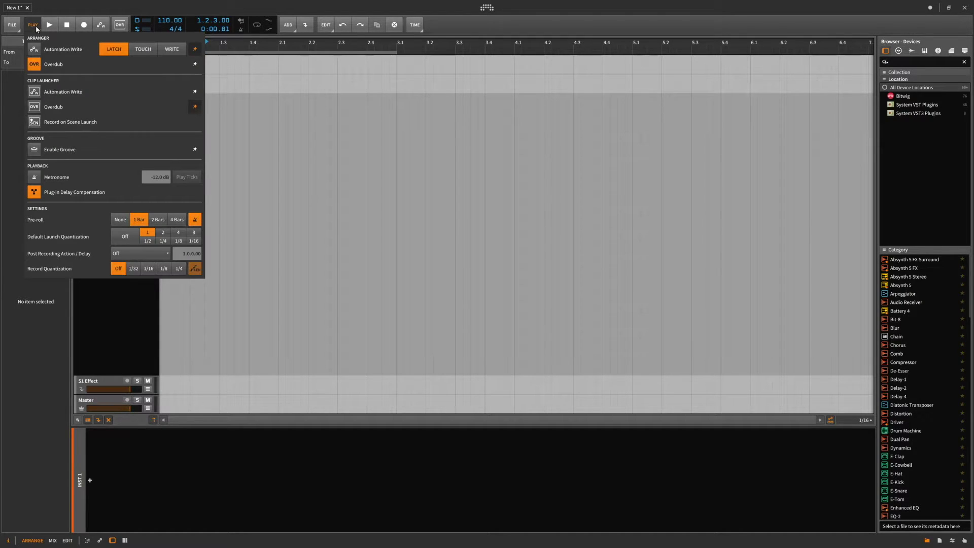
{"action": "left_click", "coordinate": [37, 29]}
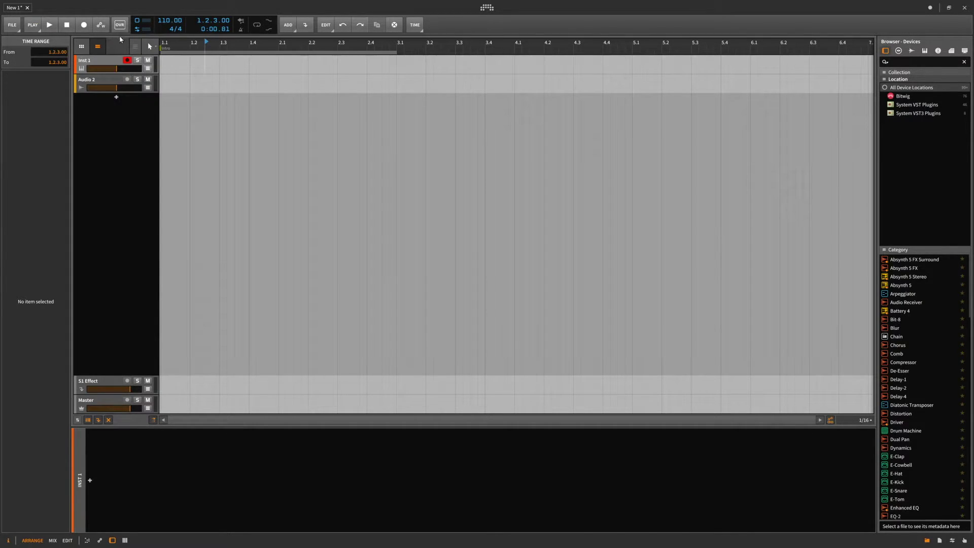
{"action": "left_click", "coordinate": [154, 48]}
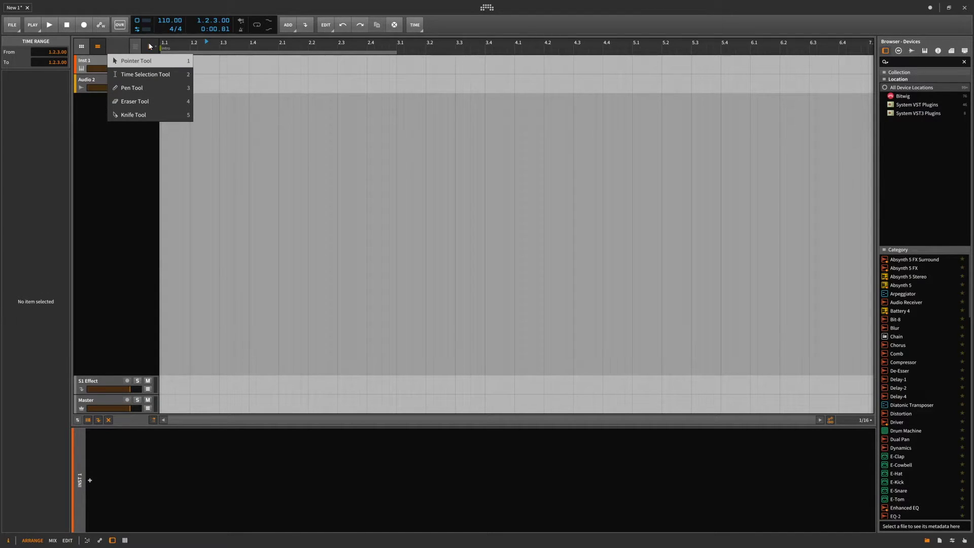
{"action": "left_click", "coordinate": [149, 46]}
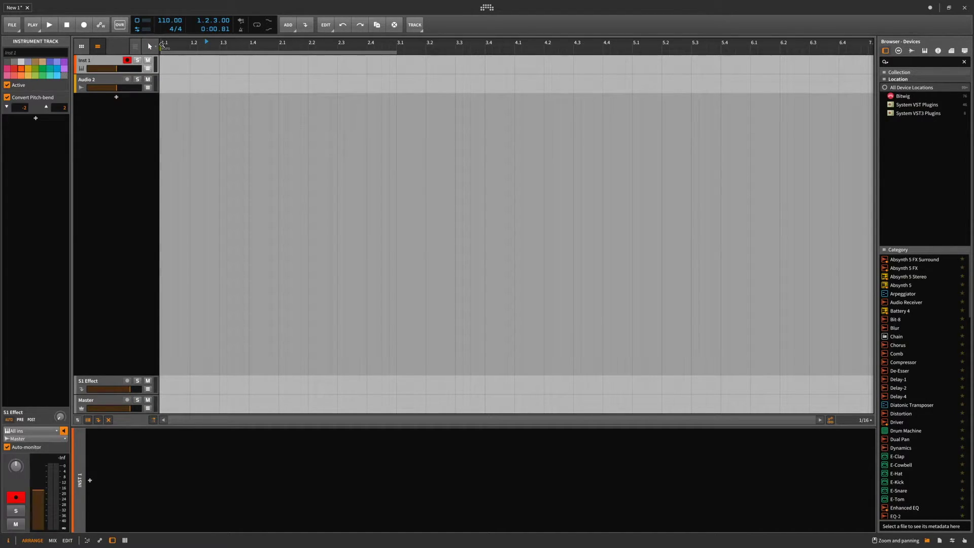
Step: Create a one-bar clip at the start of the Inst 1 track
{"action": "double_click", "coordinate": [165, 64]}
{"action": "left_click", "coordinate": [182, 70]}
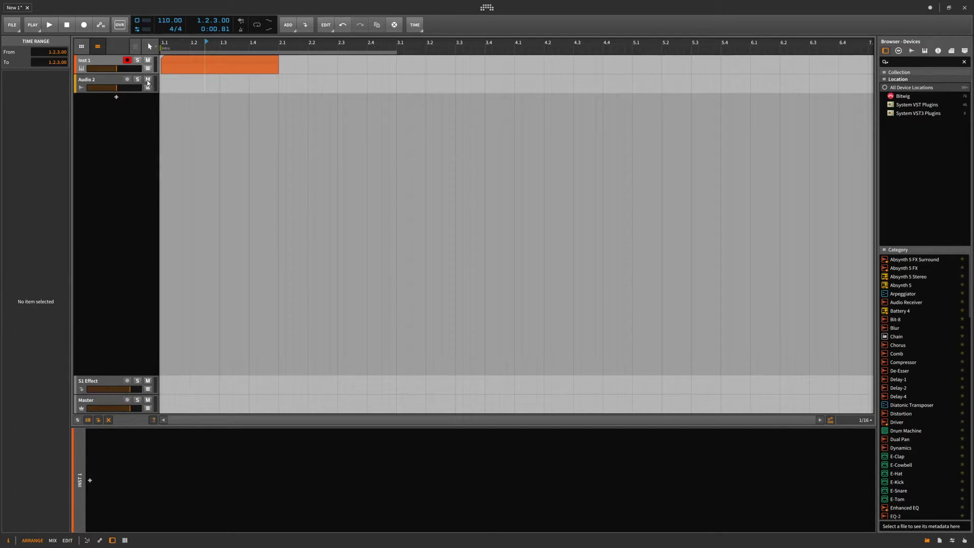
Step: Delete the Audio 2 track and return the play position to 1.1.1.00
{"action": "left_click", "coordinate": [120, 81]}
{"action": "key", "text": "Delete"}
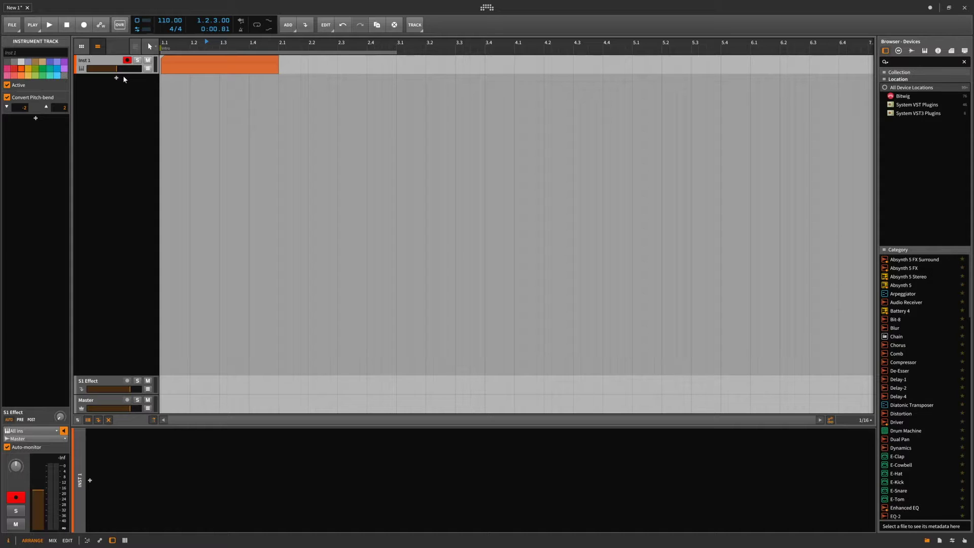
{"action": "left_click_drag", "start_coordinate": [220, 44], "coordinate": [217, 44]}
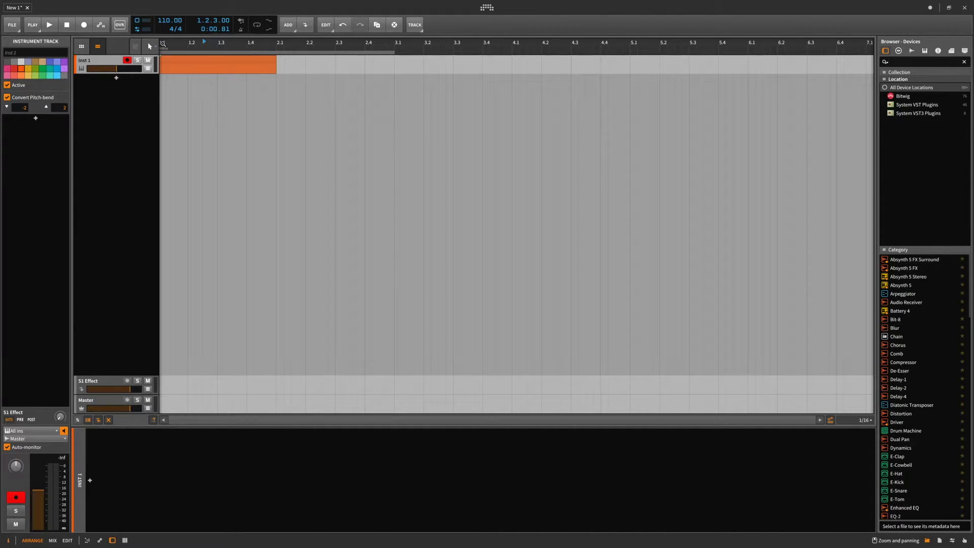
{"action": "key", "text": "Home"}
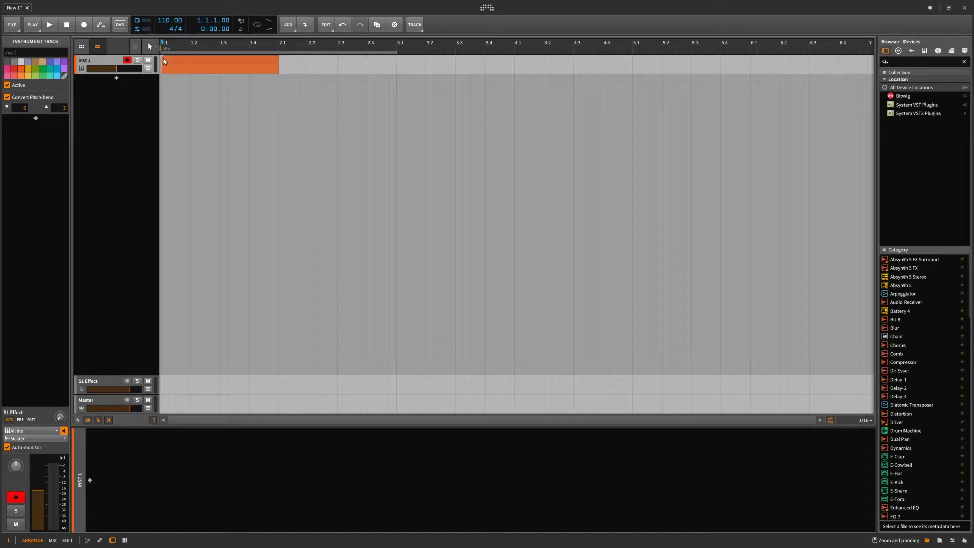
Step: Try out time selections on the Inst 1 track, both inside the clip and in the empty space after it
{"action": "left_click", "coordinate": [179, 61]}
{"action": "left_click_drag", "start_coordinate": [184, 62], "coordinate": [435, 64]}
{"action": "left_click", "coordinate": [177, 96]}
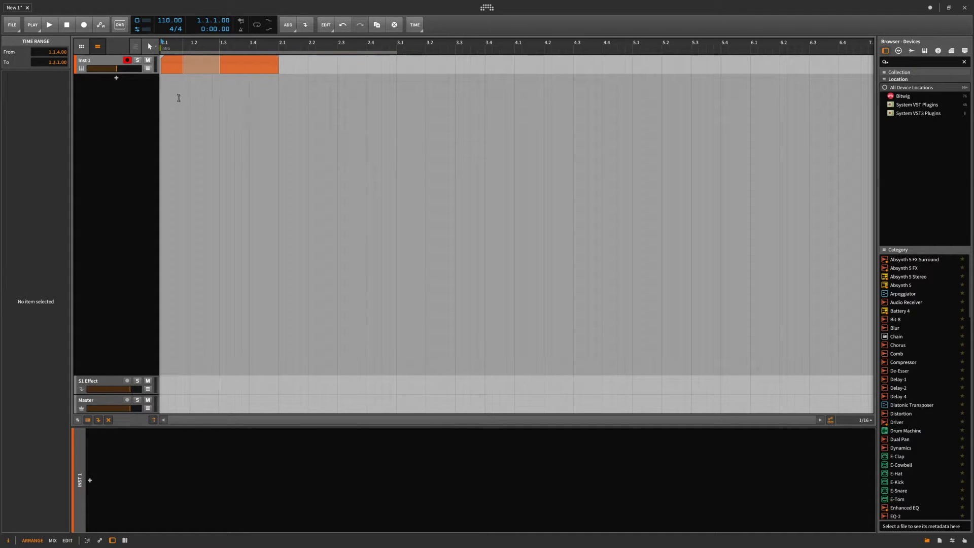
{"action": "left_click_drag", "start_coordinate": [318, 59], "coordinate": [455, 70]}
{"action": "left_click", "coordinate": [362, 68]}
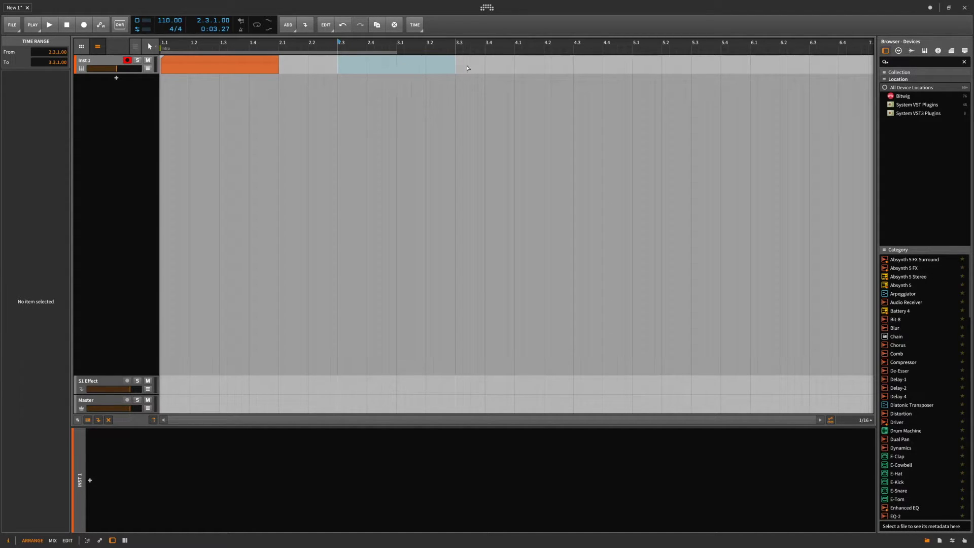
{"action": "left_click_drag", "start_coordinate": [520, 66], "coordinate": [221, 69]}
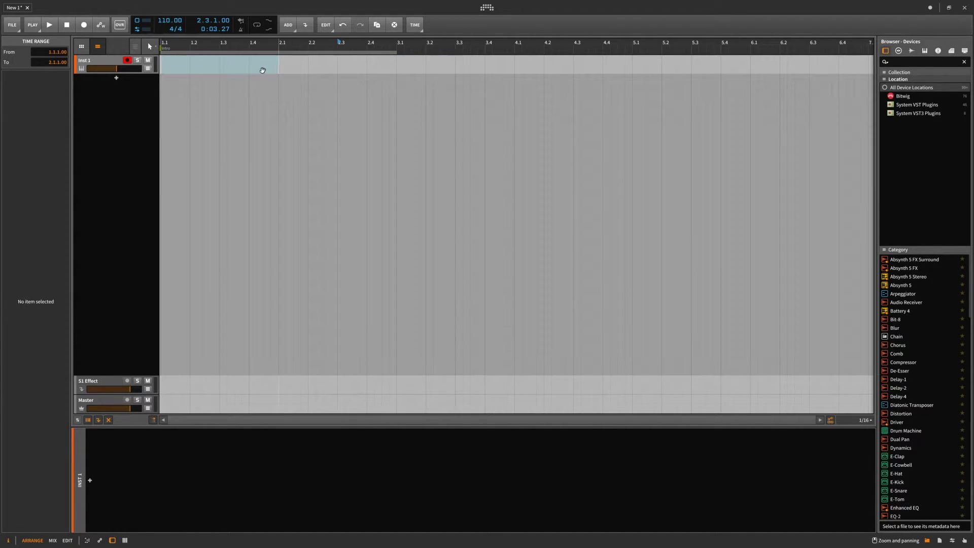
Step: Recreate the one-bar clip at the start of Inst 1, look over the editing commands available at 1.2.1.00, and select the clip
{"action": "double_click", "coordinate": [208, 67]}
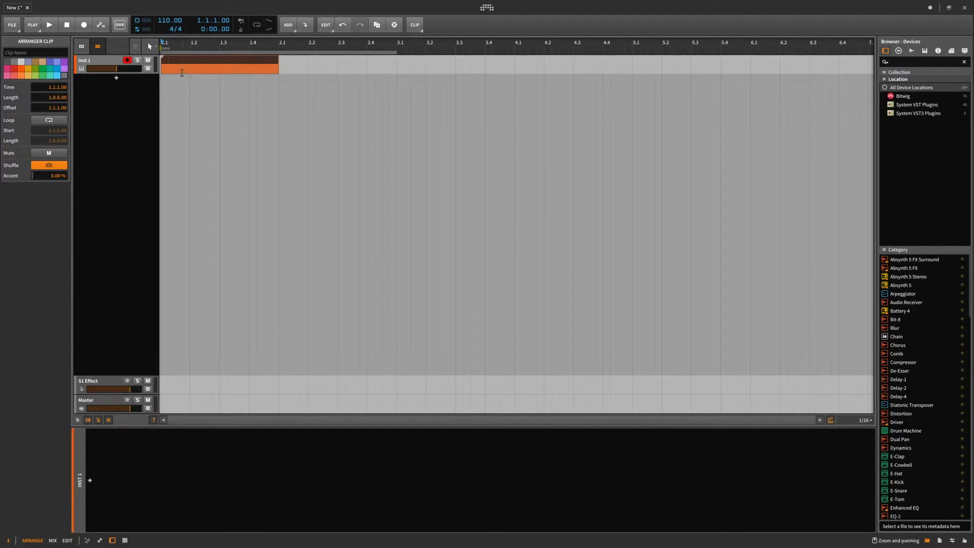
{"action": "right_click", "coordinate": [191, 66]}
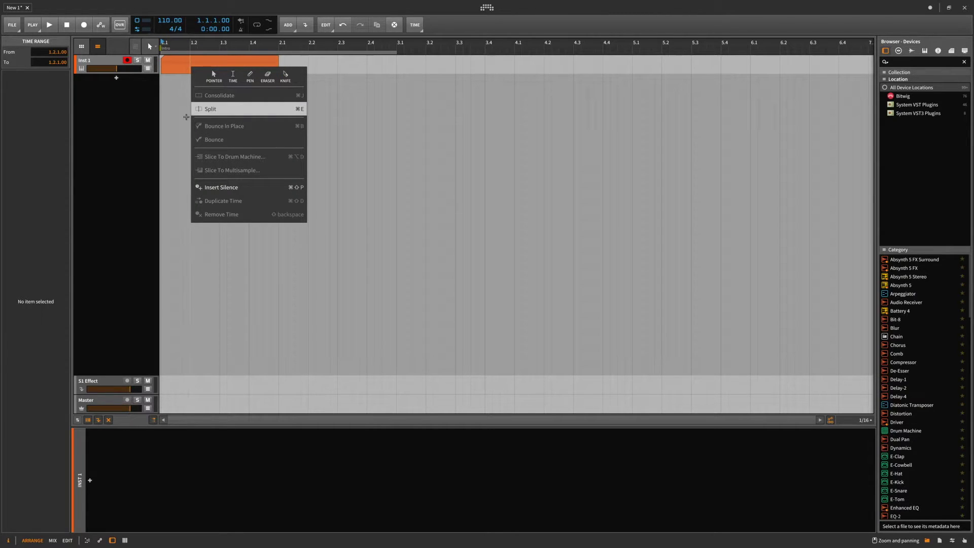
{"action": "key", "text": "Escape"}
{"action": "left_click", "coordinate": [257, 63]}
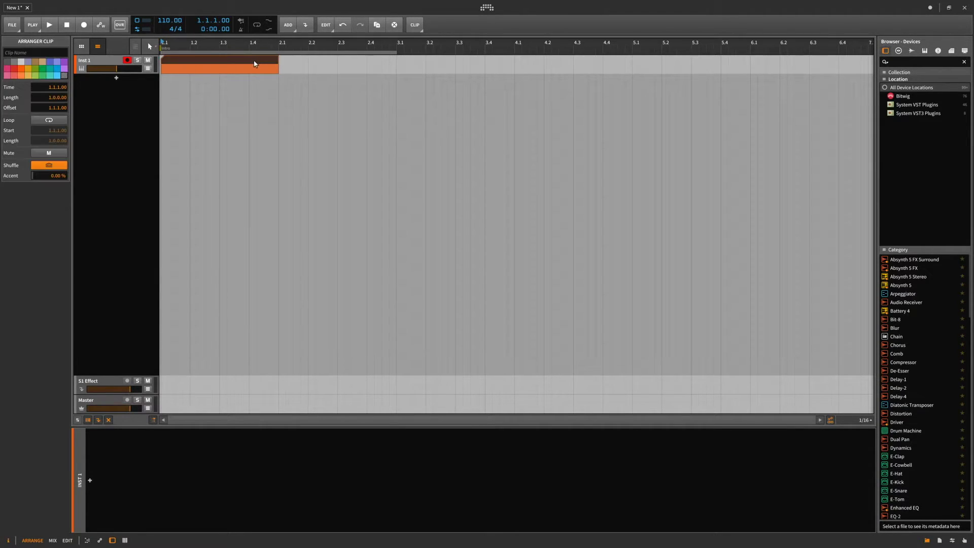
Step: Try moving the Inst 1 clip's content towards bar 2 and undo each move
{"action": "left_click", "coordinate": [212, 68]}
{"action": "left_click", "coordinate": [197, 70]}
{"action": "left_click_drag", "start_coordinate": [196, 71], "coordinate": [300, 70]}
{"action": "key", "text": "ctrl+z"}
{"action": "left_click_drag", "start_coordinate": [218, 69], "coordinate": [296, 68]}
{"action": "key", "text": "ctrl+z"}
Step: Select the range 1.1.4.00 to 1.2.3.00 inside the clip and a range in the empty space after it, and reselect the whole clip
{"action": "left_click_drag", "start_coordinate": [206, 69], "coordinate": [181, 69]}
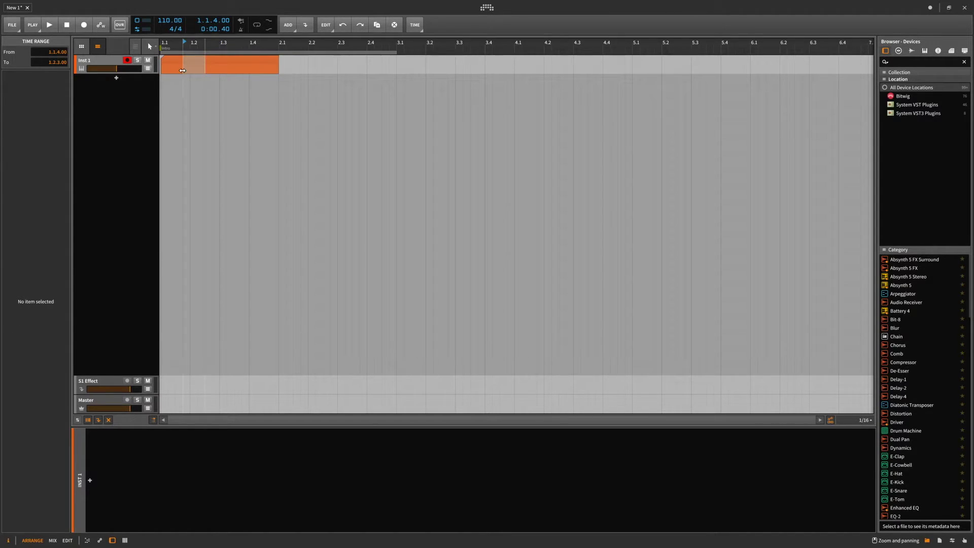
{"action": "left_click_drag", "start_coordinate": [328, 59], "coordinate": [415, 61]}
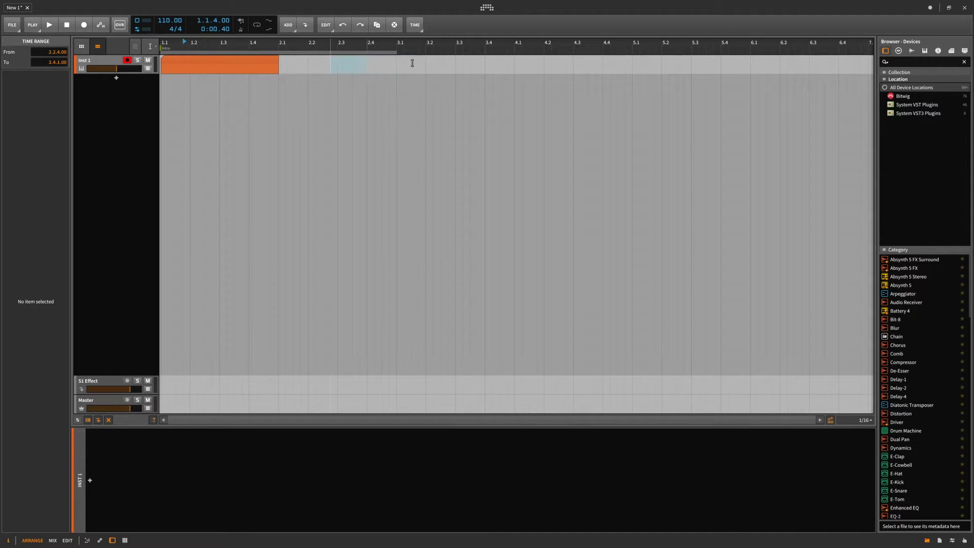
{"action": "left_click", "coordinate": [309, 66]}
{"action": "left_click", "coordinate": [205, 66]}
{"action": "left_click", "coordinate": [198, 65]}
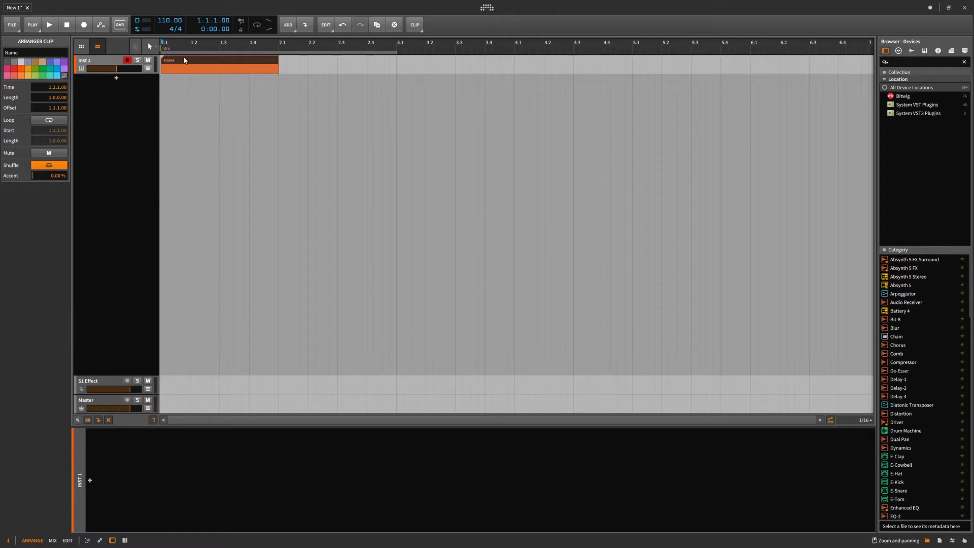
Step: Add three stacked sixteenth notes at the start of the Inst 1 clip and one just before beat 1.3, and select the clip
{"action": "double_click", "coordinate": [155, 461]}
{"action": "double_click", "coordinate": [155, 437]}
{"action": "double_click", "coordinate": [155, 414]}
{"action": "double_click", "coordinate": [228, 423]}
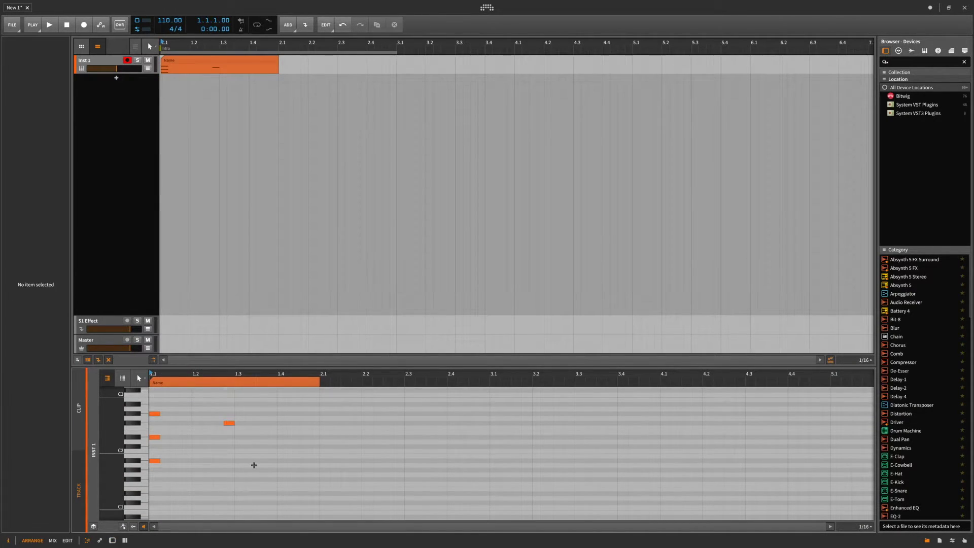
{"action": "left_click", "coordinate": [172, 63]}
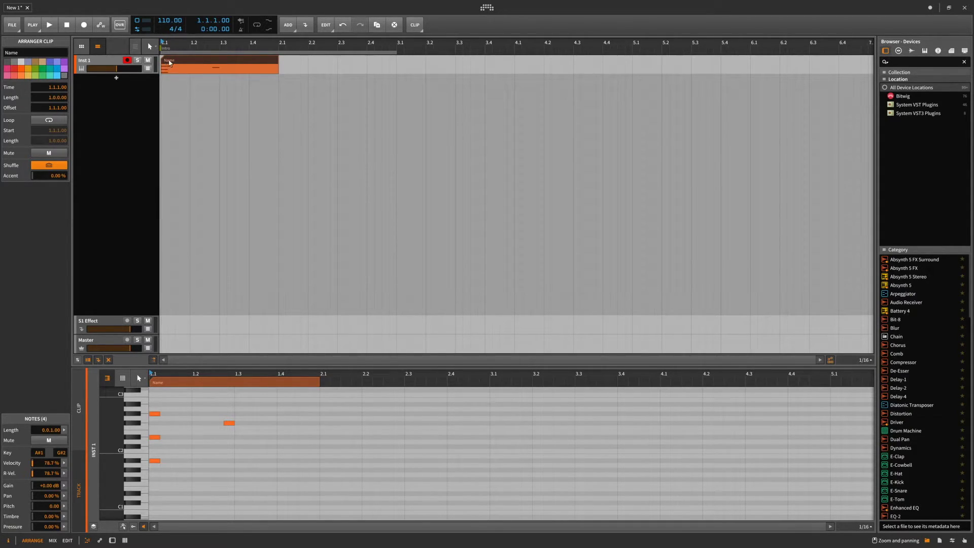
Step: Place the time cursor at 1.2.4.00 in the clip, make the Inst 1 track about twice as tall, and try selecting the track
{"action": "left_click", "coordinate": [214, 72]}
{"action": "left_click_drag", "start_coordinate": [126, 72], "coordinate": [118, 106]}
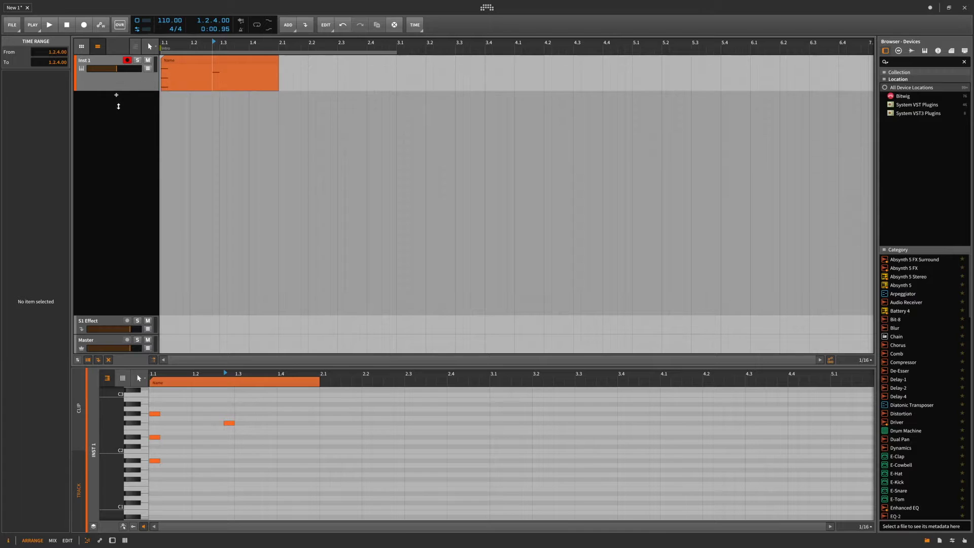
{"action": "left_click", "coordinate": [136, 86]}
{"action": "left_click", "coordinate": [168, 96]}
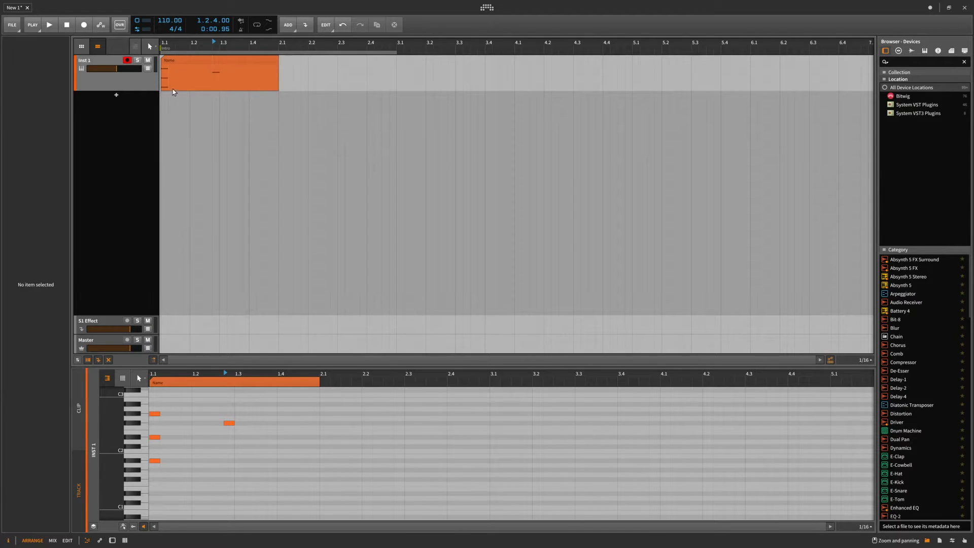
{"action": "left_click", "coordinate": [137, 85]}
{"action": "left_click", "coordinate": [191, 100]}
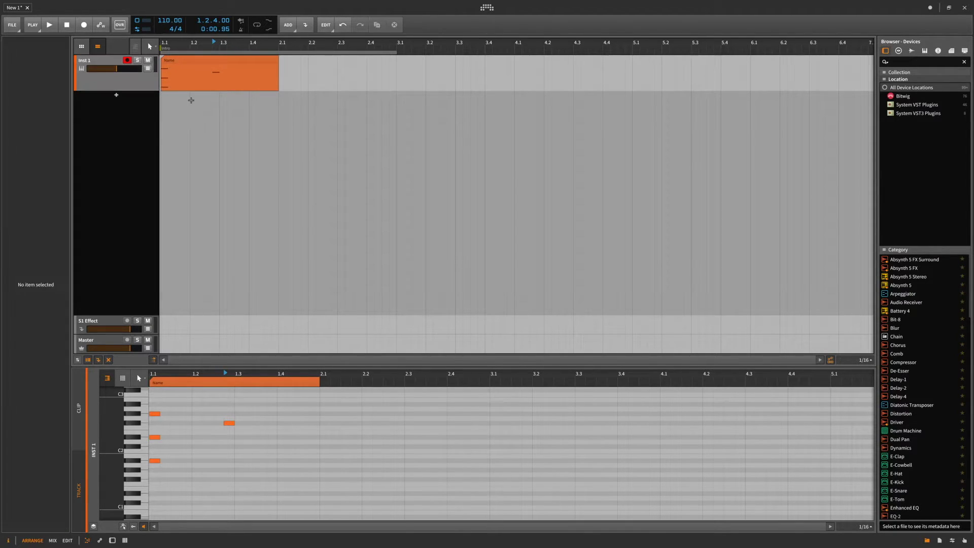
{"action": "left_click", "coordinate": [112, 64]}
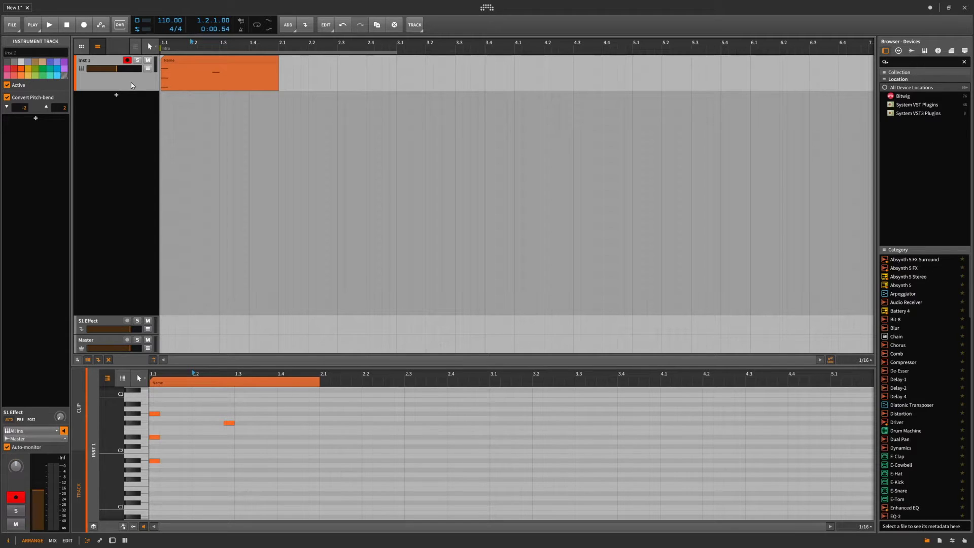
Step: Enlarge the Inst 1 track's height further and switch the detail view from the note editor to the track's device chain
{"action": "left_click_drag", "start_coordinate": [132, 89], "coordinate": [135, 151]}
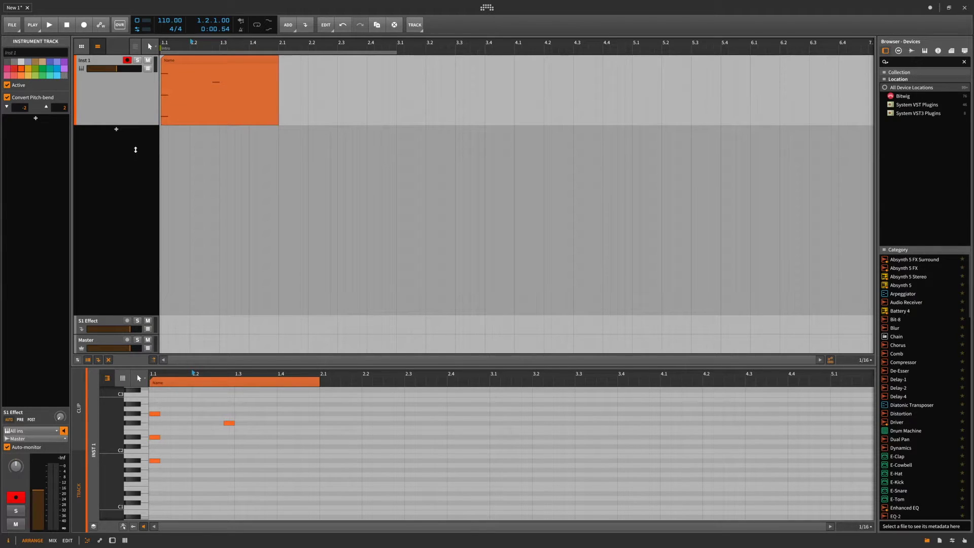
{"action": "double_click", "coordinate": [124, 88]}
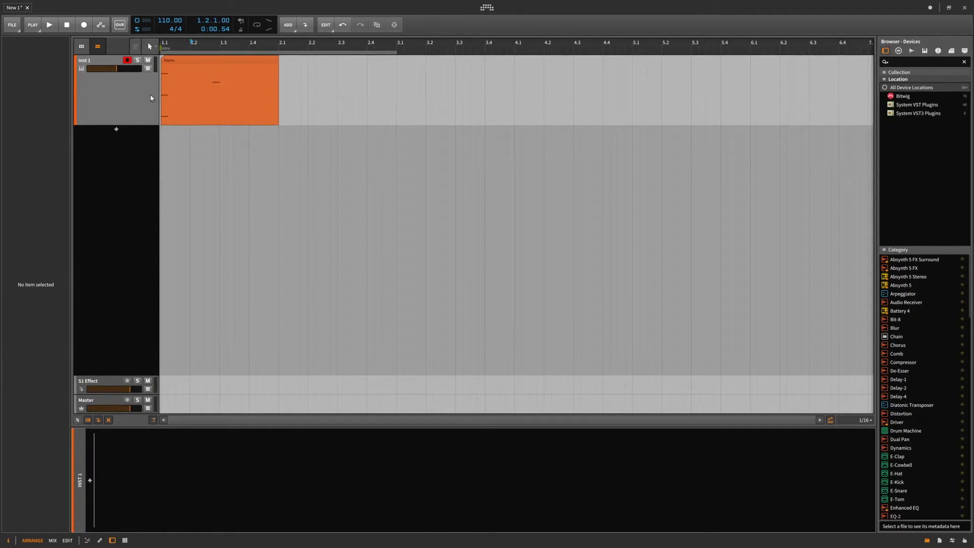
{"action": "left_click", "coordinate": [91, 75]}
{"action": "mouse_move", "coordinate": [131, 125]}
{"action": "left_mouse_down"}
{"action": "mouse_move", "coordinate": [126, 42]}
{"action": "mouse_move", "coordinate": [125, 120]}
{"action": "left_mouse_up"}
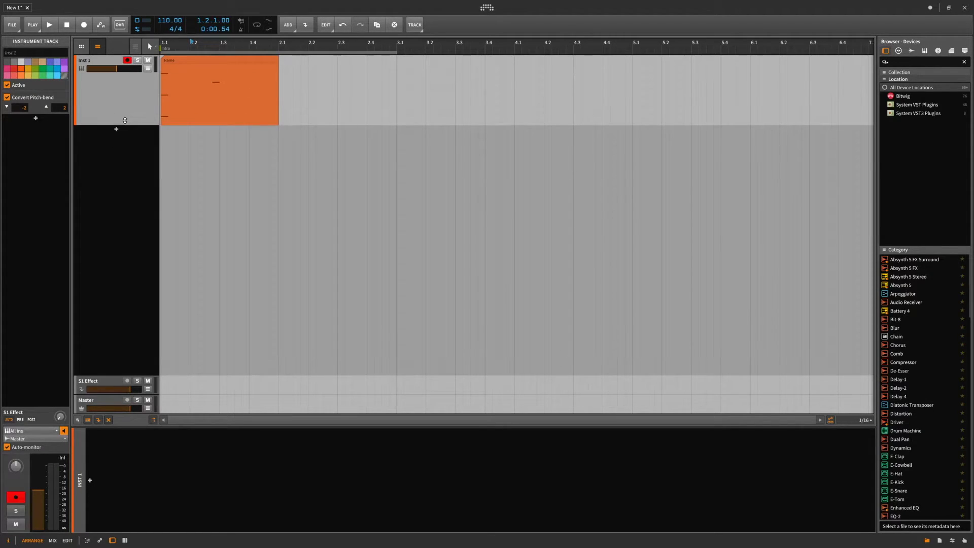
Step: Reduce the Inst 1 track's height in two stages, and make it slightly taller again
{"action": "left_click_drag", "start_coordinate": [135, 120], "coordinate": [132, 45]}
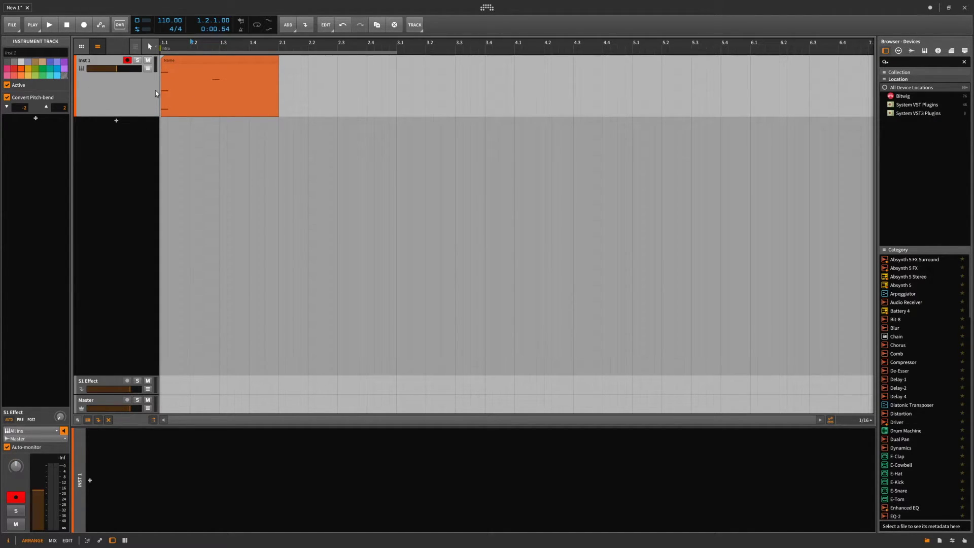
{"action": "left_click_drag", "start_coordinate": [145, 116], "coordinate": [149, 46]}
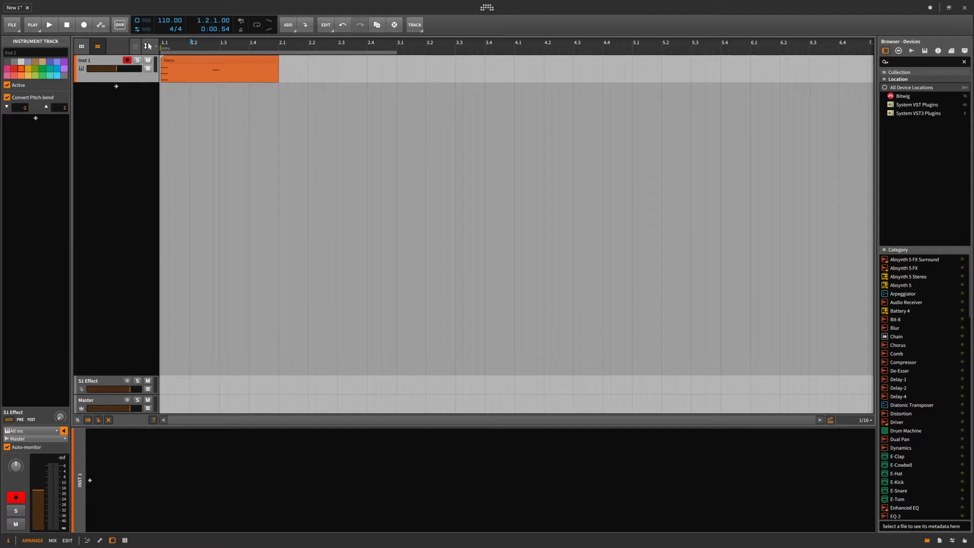
{"action": "left_click", "coordinate": [190, 134]}
{"action": "left_click", "coordinate": [143, 81]}
{"action": "mouse_move", "coordinate": [144, 84]}
{"action": "left_mouse_down"}
{"action": "mouse_move", "coordinate": [154, 141]}
{"action": "mouse_move", "coordinate": [157, 92]}
{"action": "left_mouse_up"}
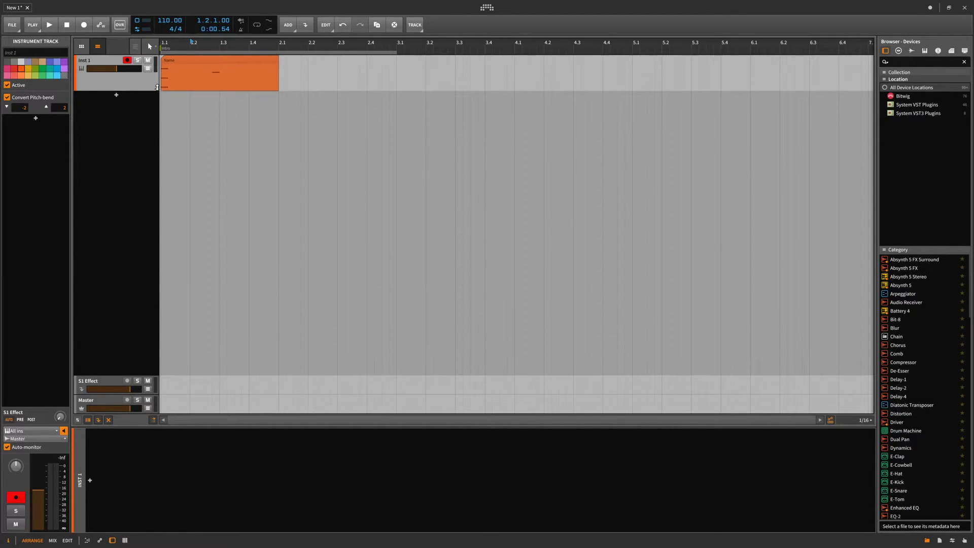
Step: Shrink the Inst 1 track to its smallest height, raise it slightly, and select the track
{"action": "left_click", "coordinate": [205, 107]}
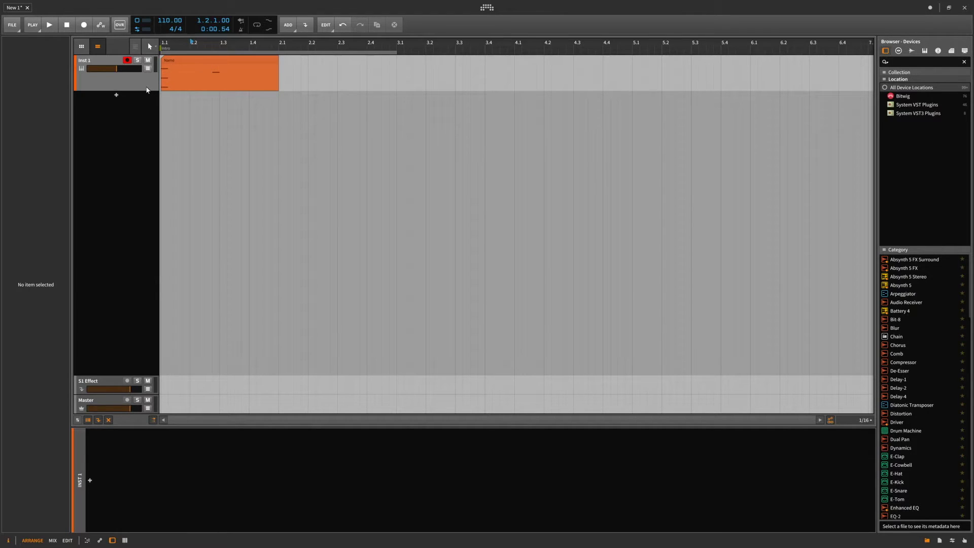
{"action": "left_click_drag", "start_coordinate": [145, 88], "coordinate": [151, 61]}
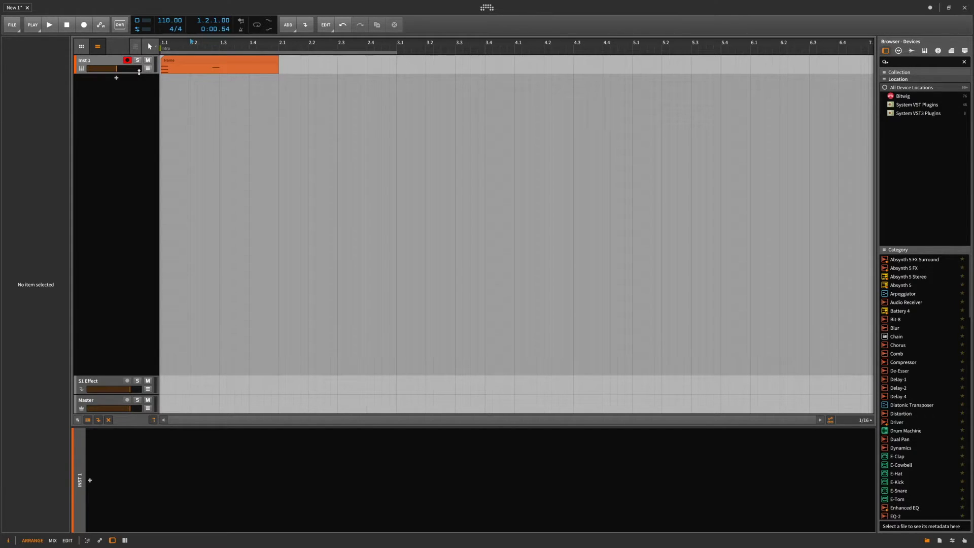
{"action": "left_click_drag", "start_coordinate": [139, 72], "coordinate": [141, 83]}
{"action": "left_click", "coordinate": [86, 80]}
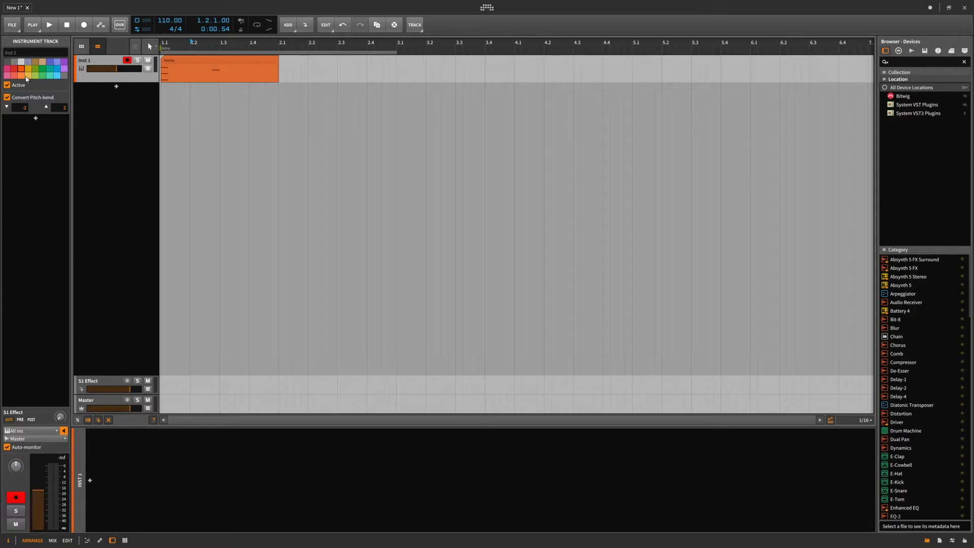
Step: Select the one-bar clip on Inst 1 and delete it
{"action": "left_click", "coordinate": [191, 66]}
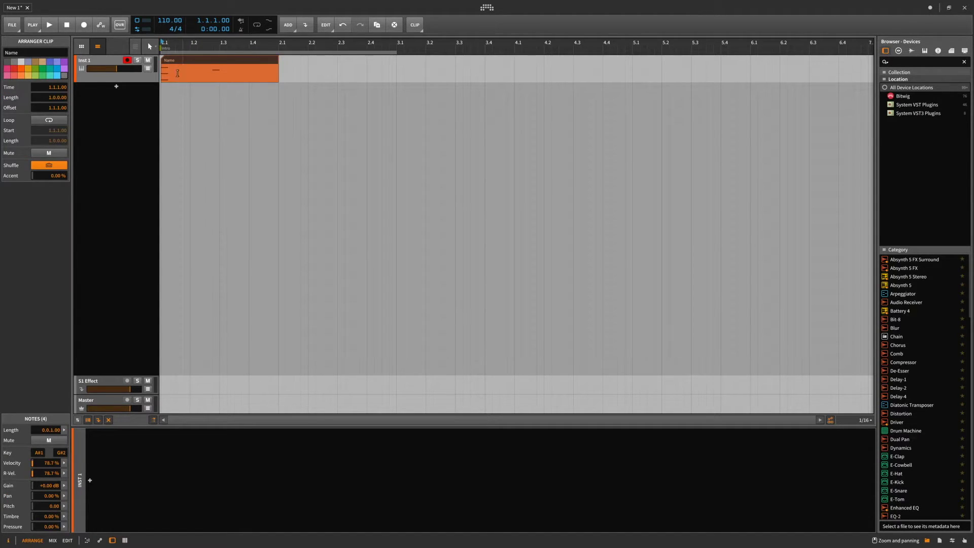
{"action": "left_click", "coordinate": [135, 124]}
{"action": "left_click", "coordinate": [211, 65]}
{"action": "key", "text": "Delete"}
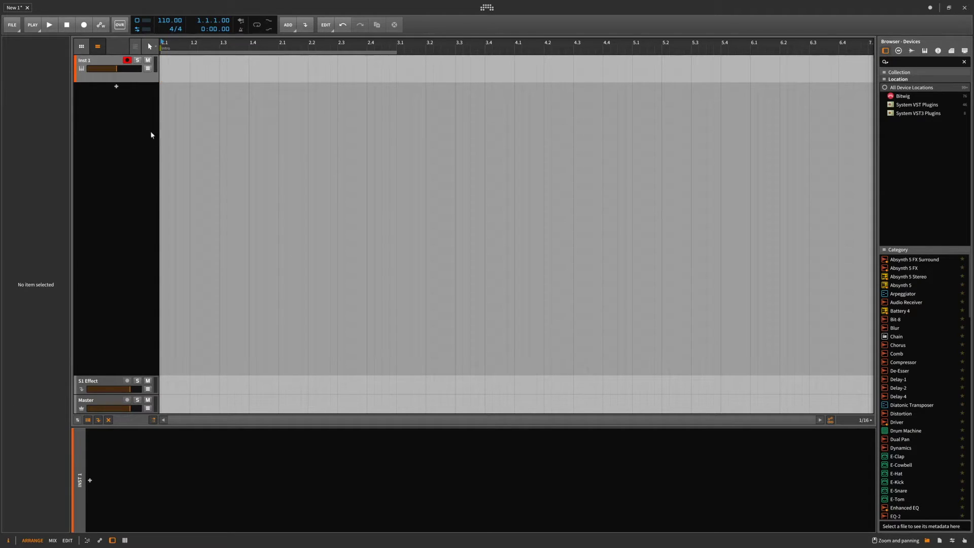
Step: Browse the sample library to the CmFF9G folder inside BOS - Siren by Veela
{"action": "left_click", "coordinate": [910, 51]}
{"action": "left_click", "coordinate": [914, 113]}
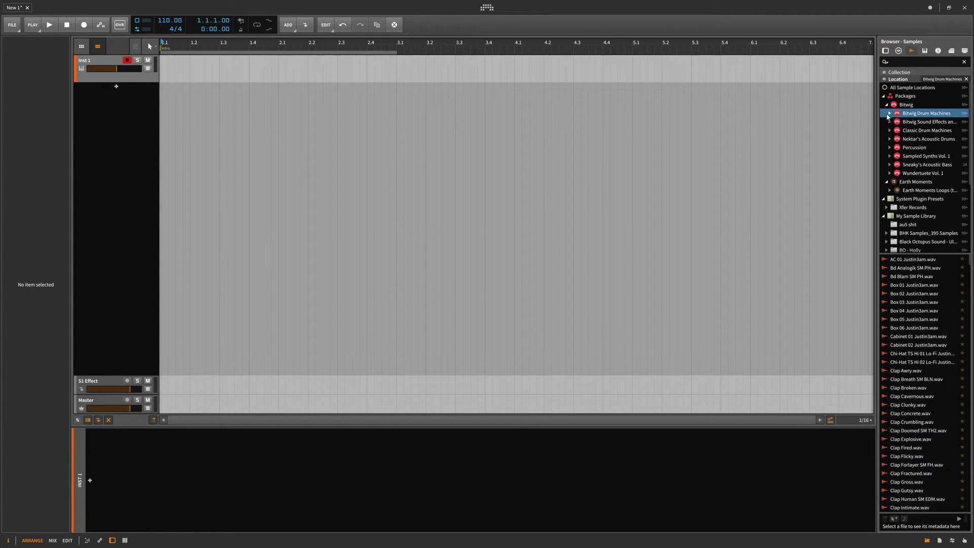
{"action": "scroll", "coordinate": [889, 165], "scroll_direction": "down", "scroll_amount": 4}
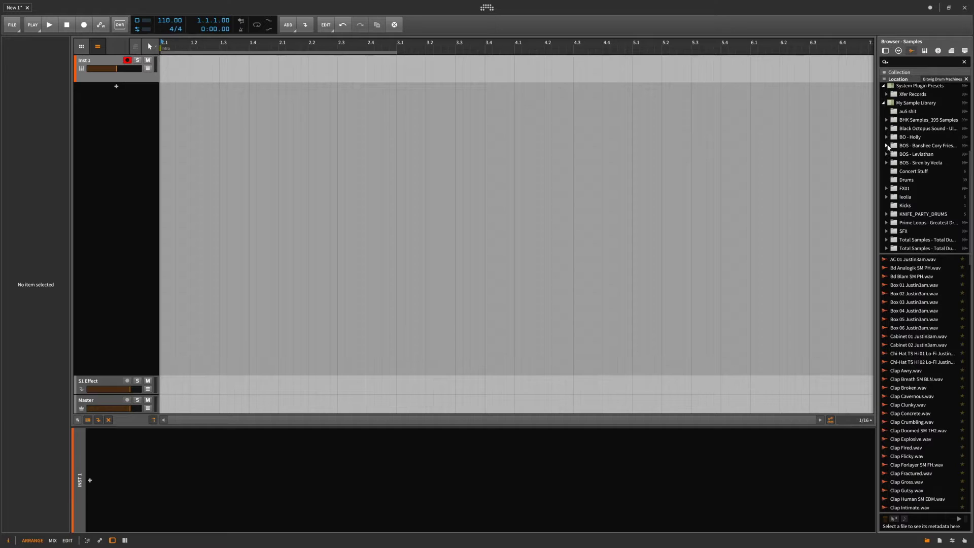
{"action": "left_click", "coordinate": [885, 163]}
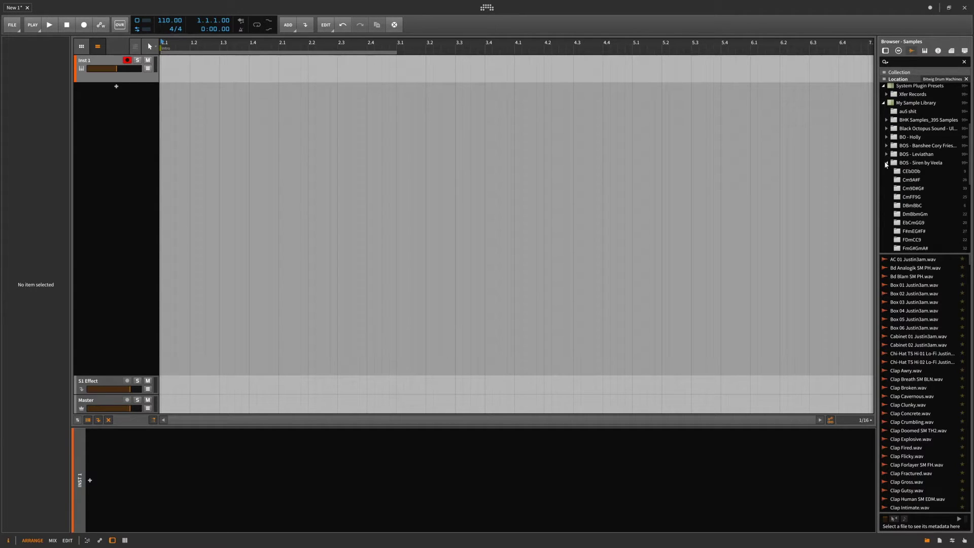
{"action": "left_click", "coordinate": [886, 163]}
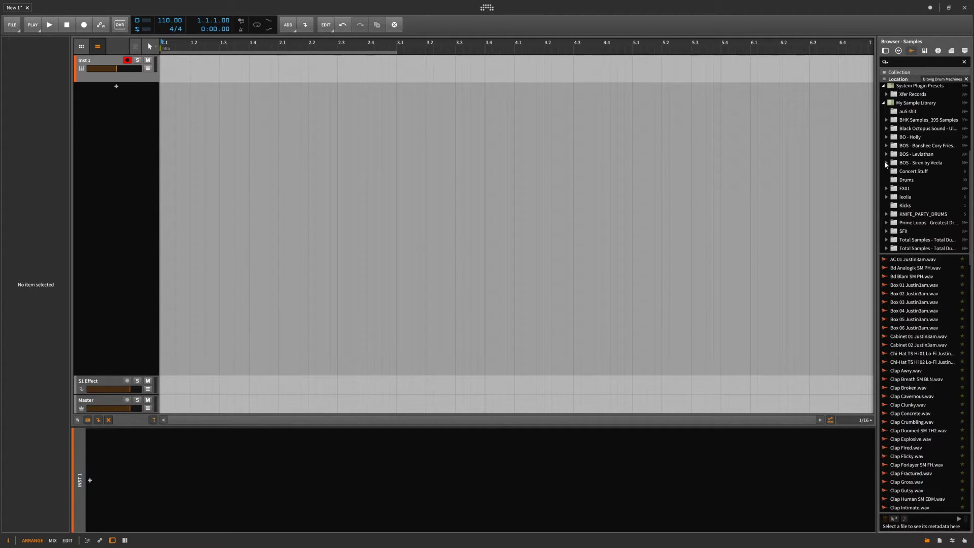
{"action": "left_click", "coordinate": [886, 163]}
{"action": "scroll", "coordinate": [898, 168], "scroll_direction": "down", "scroll_amount": 3}
{"action": "left_click", "coordinate": [912, 155]}
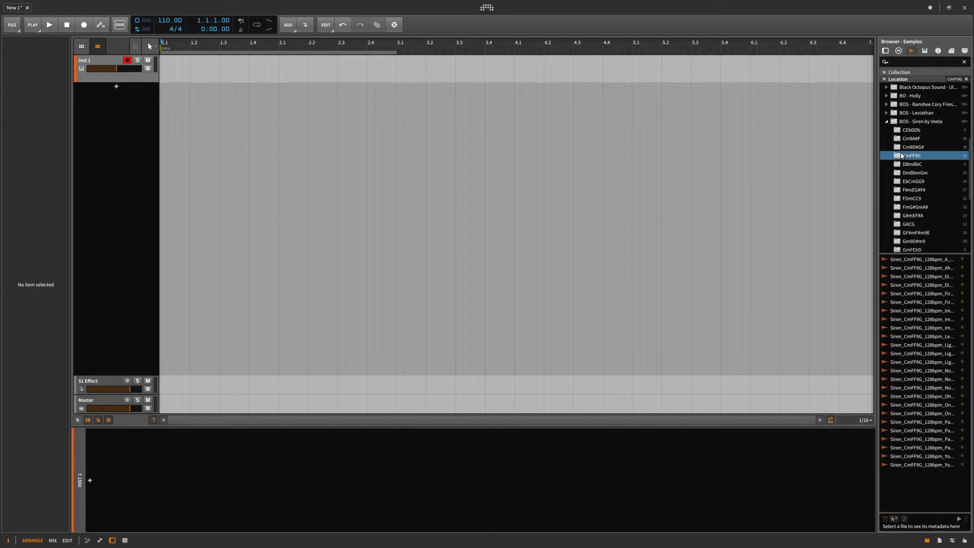
Step: Preview the Fire2 and Im_A_Liar samples, and place Im_A_Liar on a new audio track at bar 1
{"action": "left_click", "coordinate": [944, 302]}
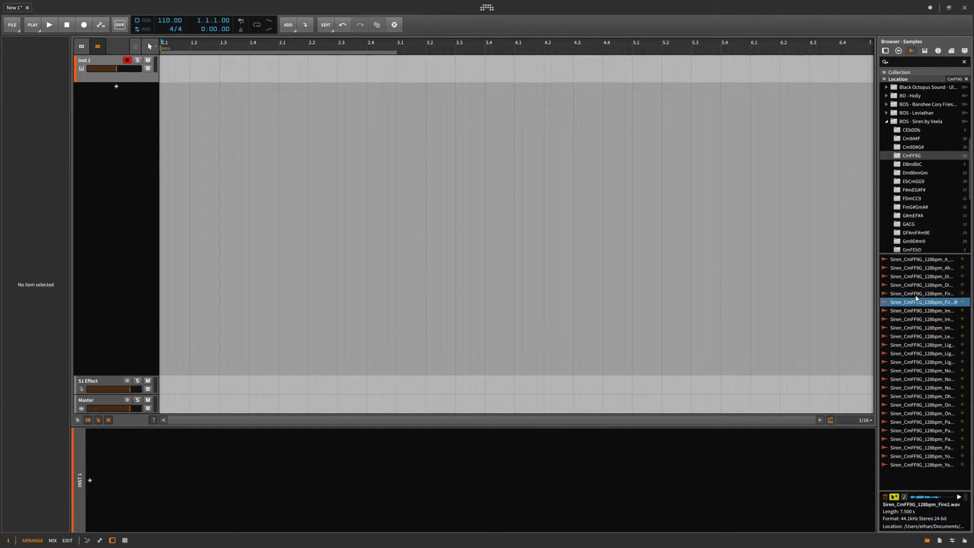
{"action": "key", "text": "Down"}
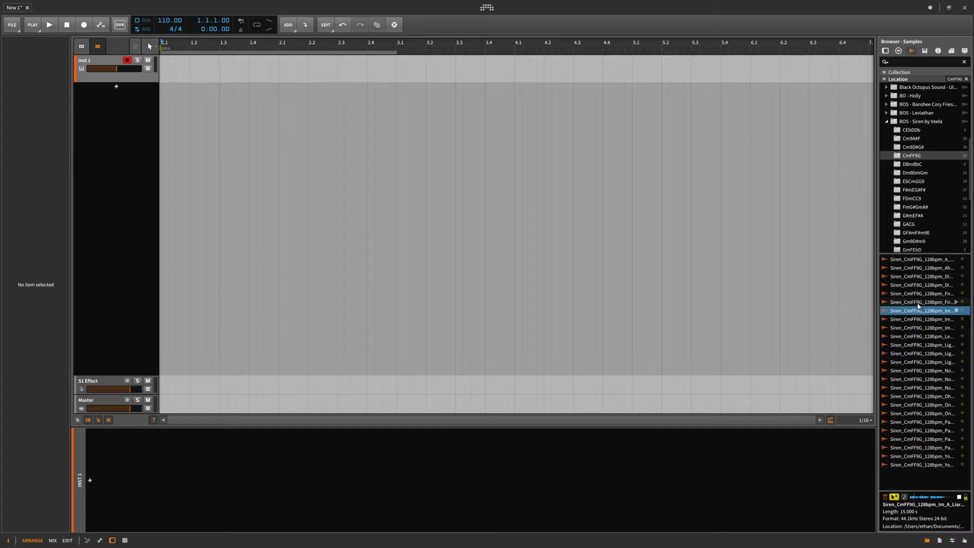
{"action": "left_click_drag", "start_coordinate": [916, 312], "coordinate": [161, 105]}
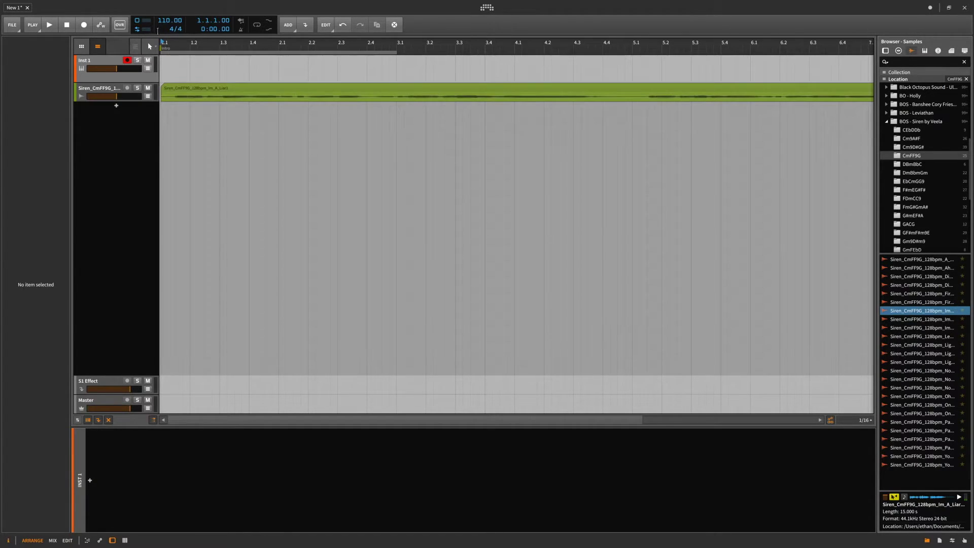
Step: Play the arrangement from the start to hear the vocal clip, and stop playback
{"action": "key", "text": "space"}
{"action": "scroll", "coordinate": [166, 43], "scroll_direction": "down", "scroll_amount": 5}
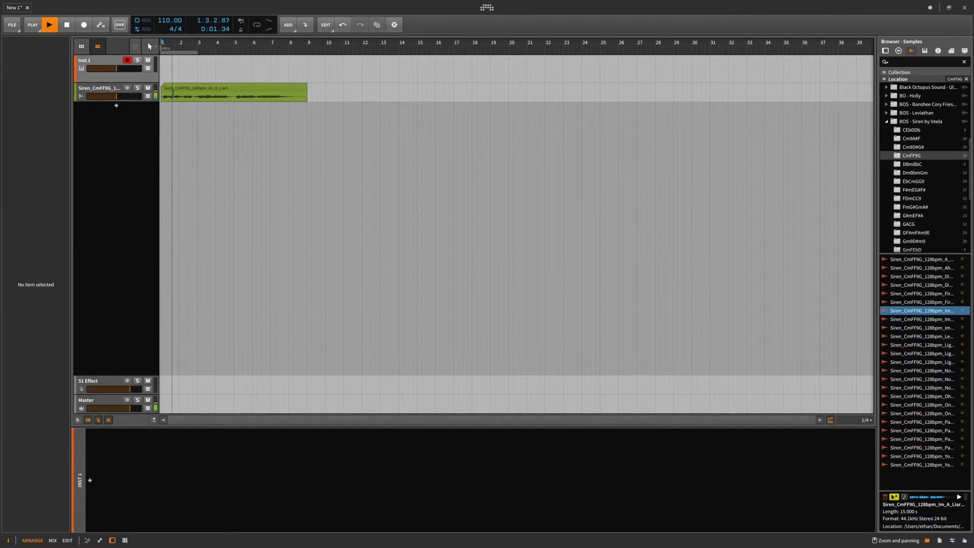
{"action": "left_click", "coordinate": [175, 96]}
{"action": "key", "text": "space"}
Step: Enlarge the vocal sample track's height so its stereo waveform is easy to read, trimming the height slightly
{"action": "left_click", "coordinate": [112, 87]}
{"action": "left_click_drag", "start_coordinate": [162, 42], "coordinate": [124, 252]}
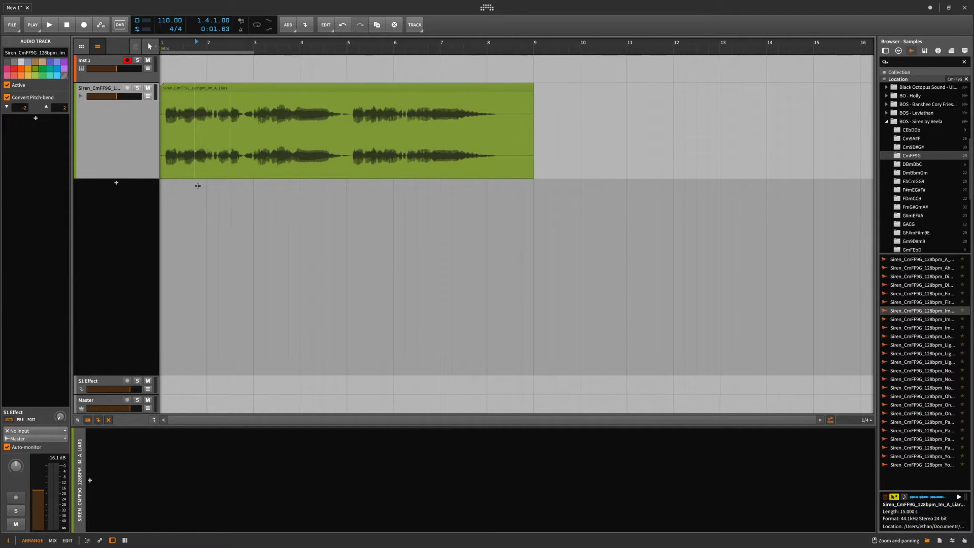
{"action": "left_click_drag", "start_coordinate": [148, 179], "coordinate": [120, 165]}
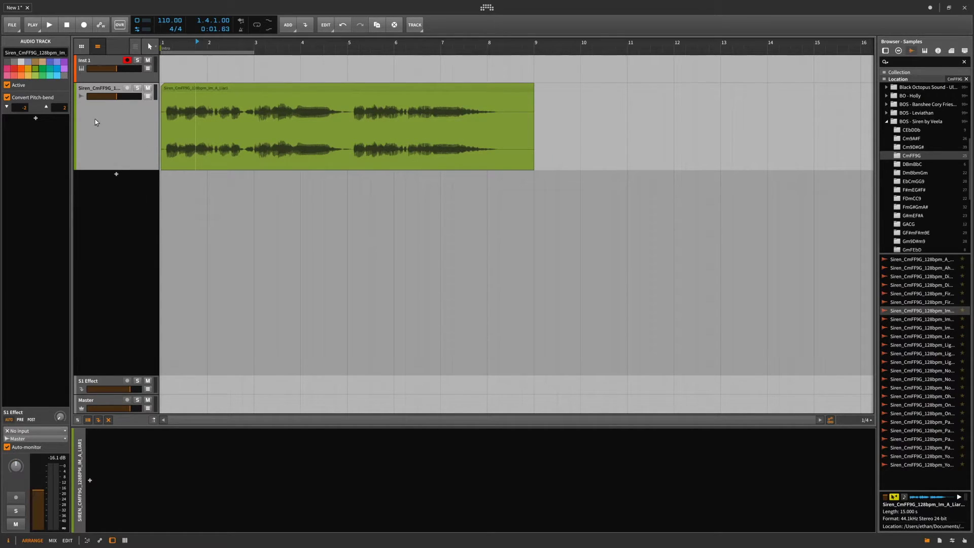
{"action": "left_click_drag", "start_coordinate": [134, 170], "coordinate": [133, 160]}
Step: Select the vocal clip and set its Fade In to 2.1.0.00
{"action": "left_click", "coordinate": [207, 88]}
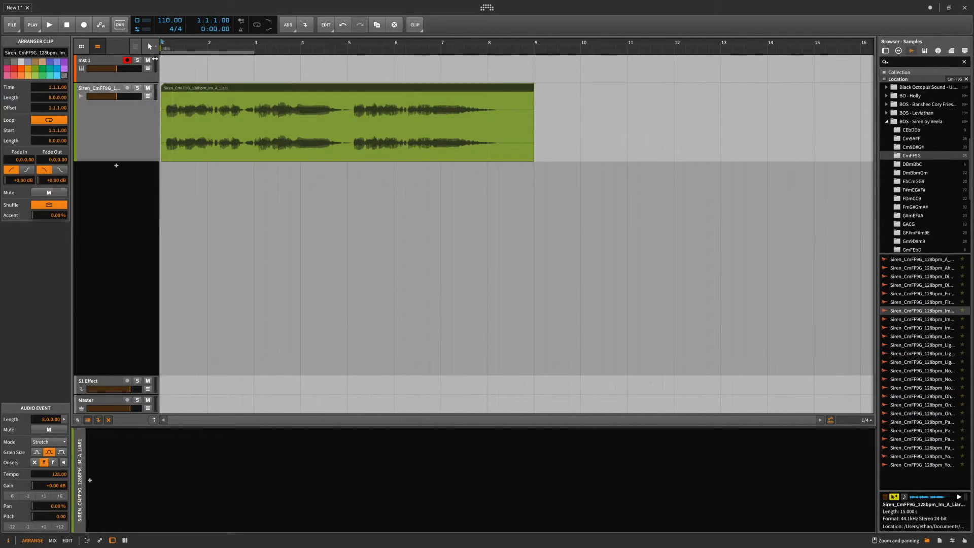
{"action": "mouse_move", "coordinate": [162, 42]}
{"action": "left_mouse_down"}
{"action": "mouse_move", "coordinate": [167, 76]}
{"action": "mouse_move", "coordinate": [169, 30]}
{"action": "left_mouse_up"}
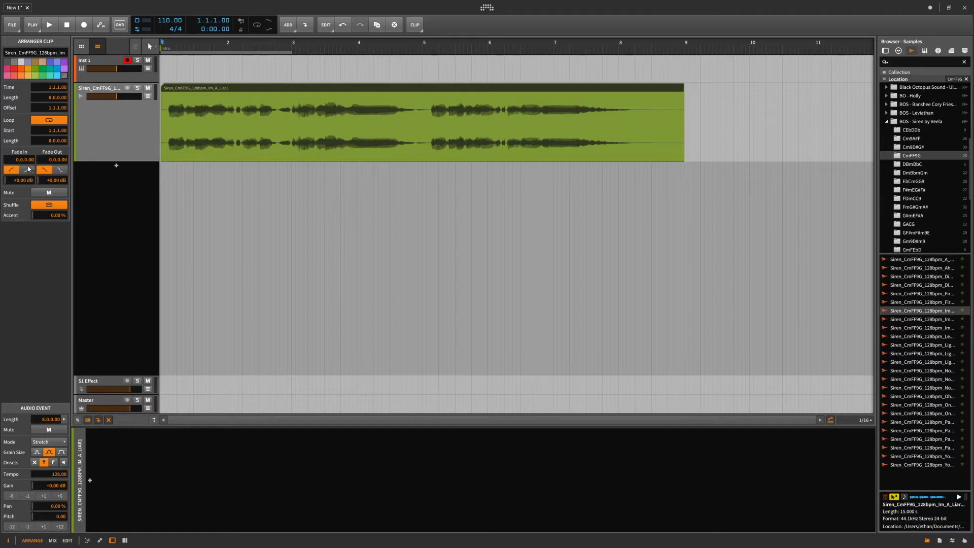
{"action": "left_click_drag", "start_coordinate": [32, 161], "coordinate": [24, 119]}
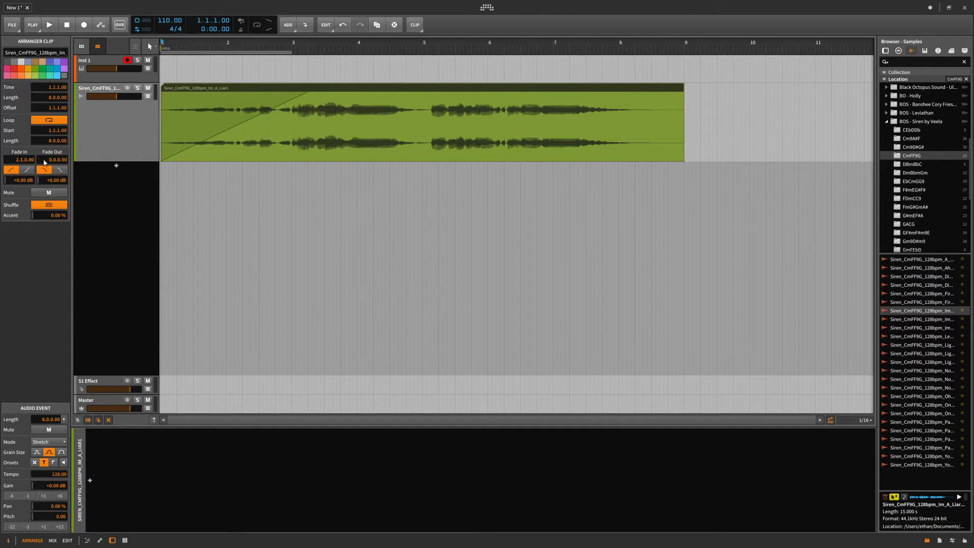
Step: Try placing the time cursor at 2.1.2.00 and 2.1.4.00 around the clip's fade-in line, and reselect the audio track
{"action": "left_click", "coordinate": [187, 196]}
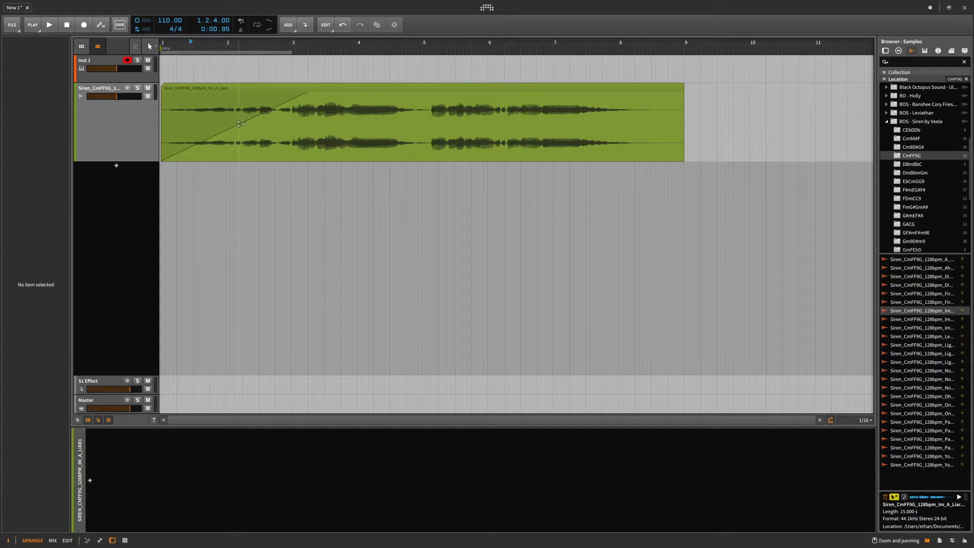
{"action": "left_click", "coordinate": [94, 108]}
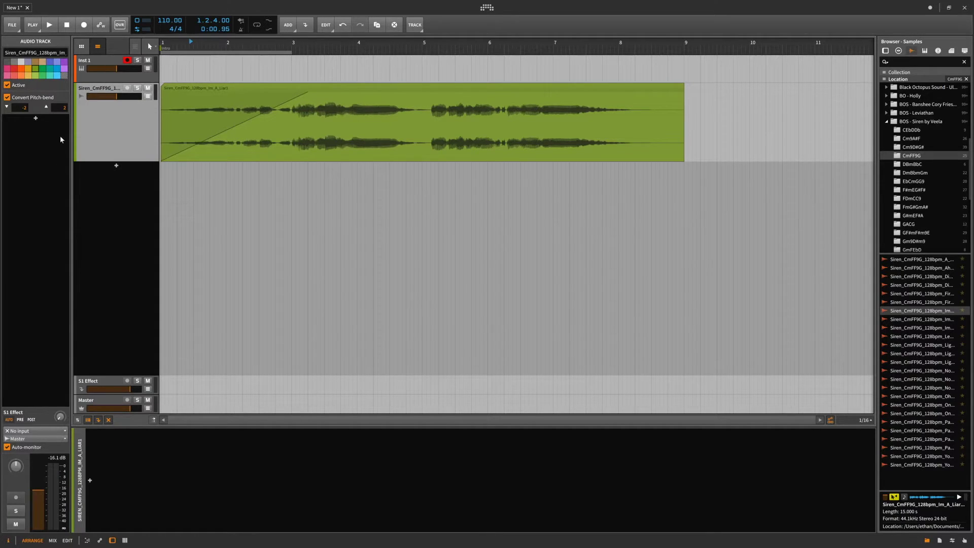
{"action": "left_click", "coordinate": [242, 118]}
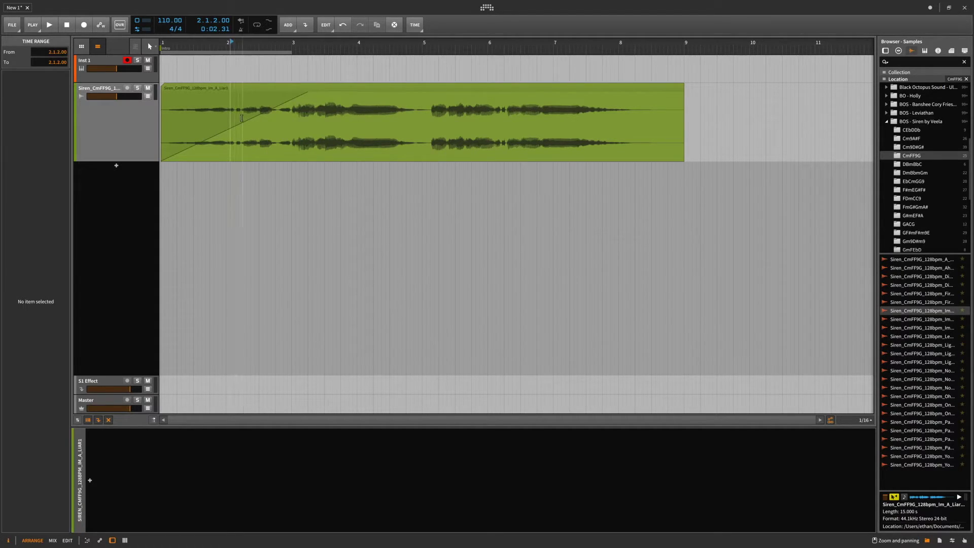
{"action": "left_click", "coordinate": [239, 121]}
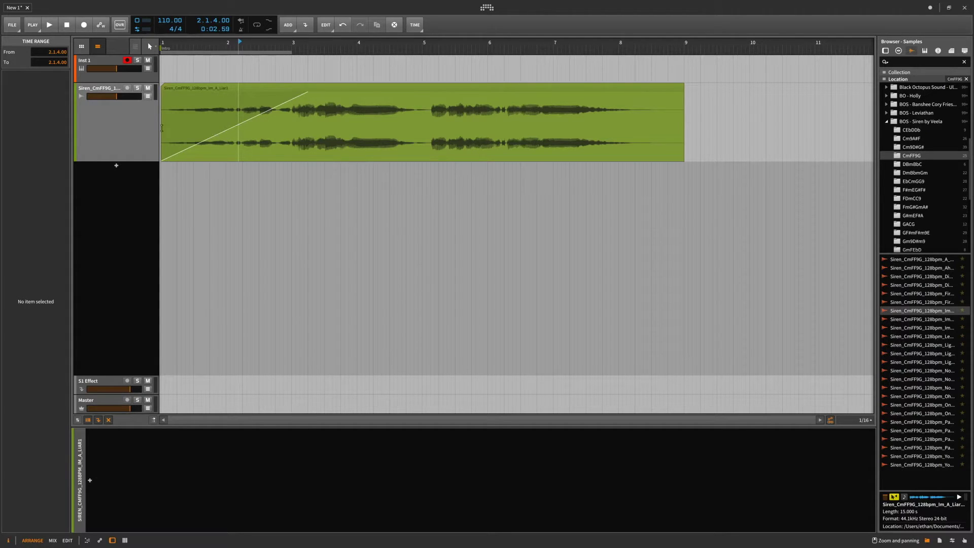
{"action": "left_click", "coordinate": [145, 127]}
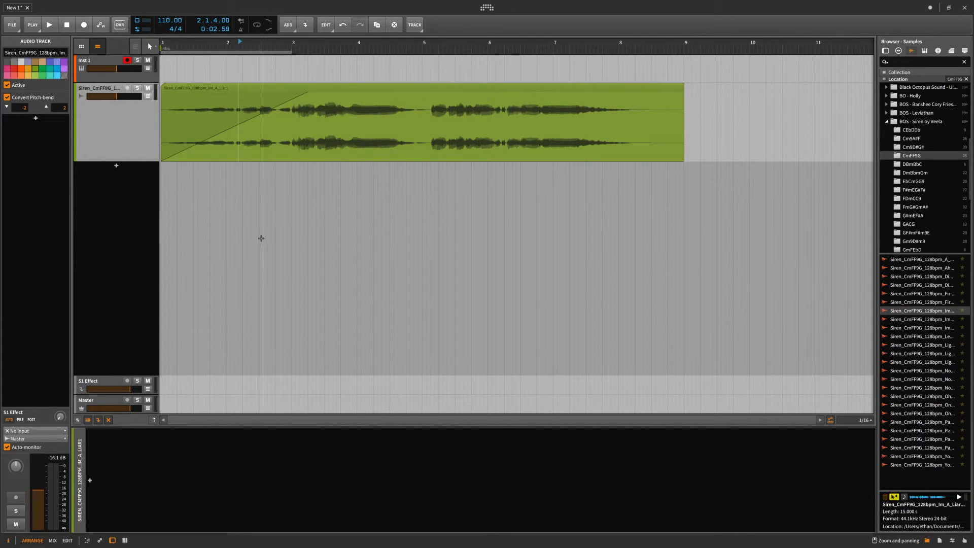
Step: Shorten the vocal clip's fade-in to 1.1.1.00, bend its curve to +3.96 dB, and select the clip
{"action": "left_click_drag", "start_coordinate": [309, 94], "coordinate": [340, 95]}
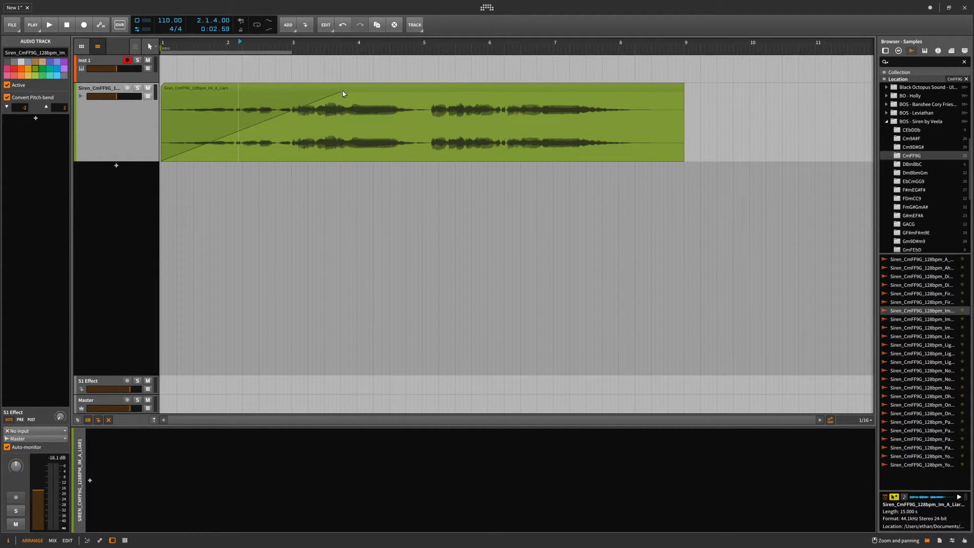
{"action": "left_click_drag", "start_coordinate": [341, 94], "coordinate": [211, 106]}
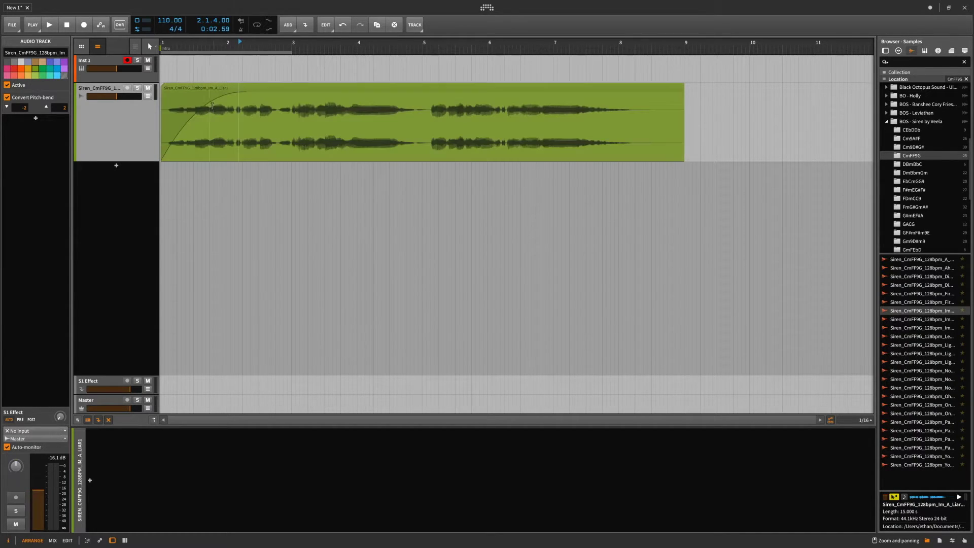
{"action": "left_click", "coordinate": [188, 95]}
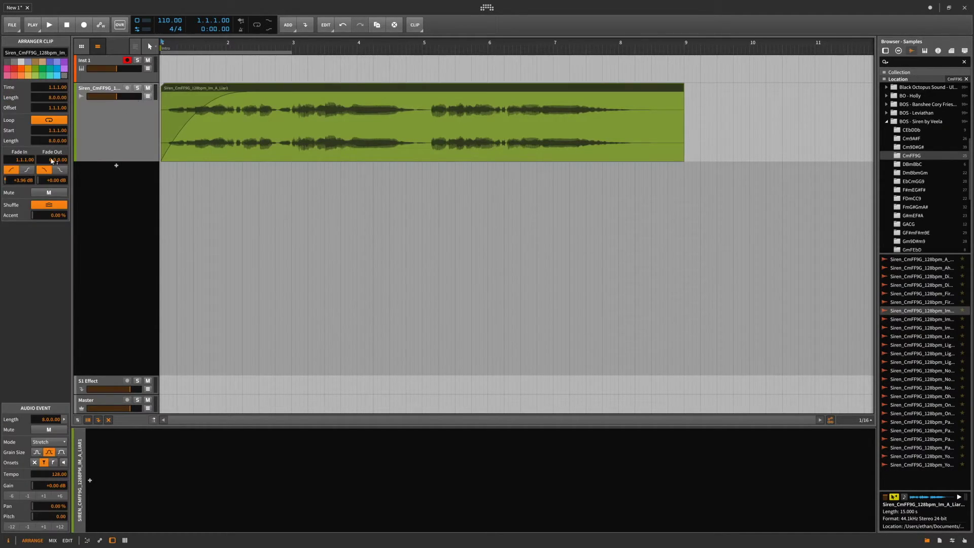
Step: Switch the clip's fade-in to the S-shaped curve, lengthen it to 2.1.1.00, and reshape its slope
{"action": "left_click", "coordinate": [27, 169]}
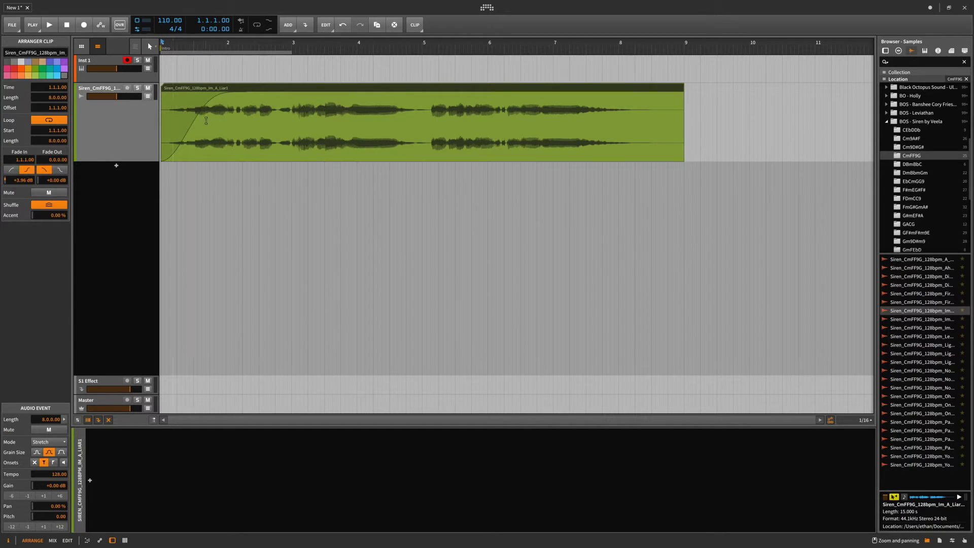
{"action": "mouse_move", "coordinate": [193, 122]}
{"action": "left_mouse_down"}
{"action": "mouse_move", "coordinate": [193, 111]}
{"action": "mouse_move", "coordinate": [193, 146]}
{"action": "mouse_move", "coordinate": [193, 136]}
{"action": "left_mouse_up"}
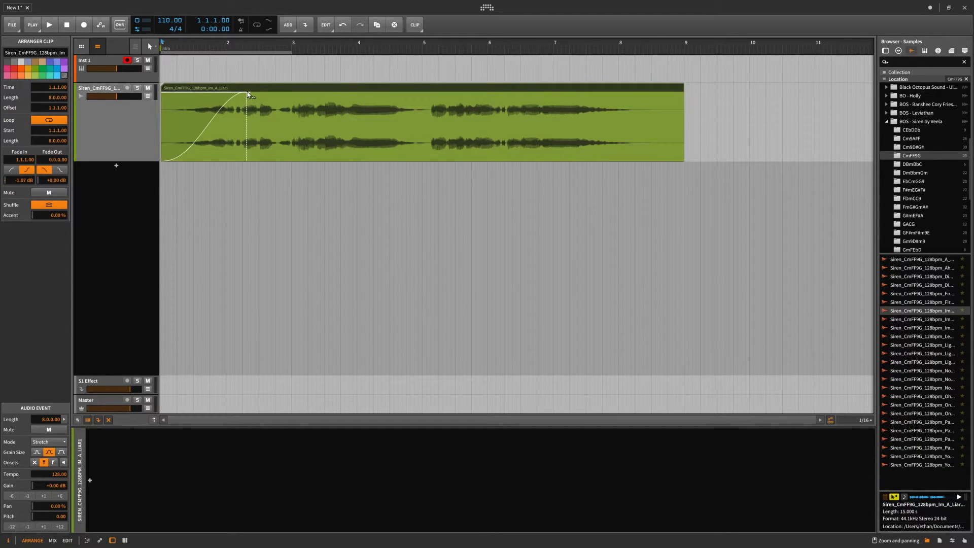
{"action": "left_click_drag", "start_coordinate": [244, 95], "coordinate": [306, 92]}
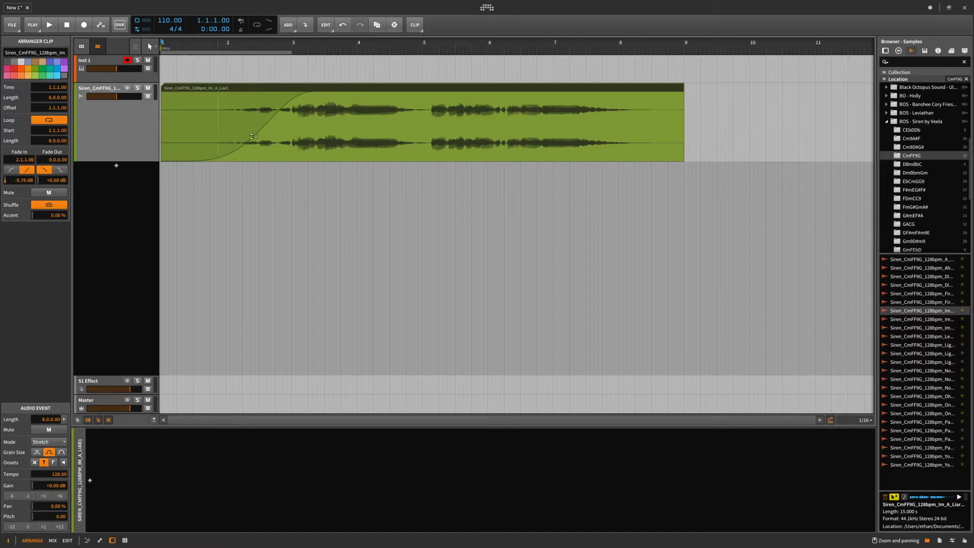
{"action": "mouse_move", "coordinate": [258, 133]}
{"action": "left_mouse_down"}
{"action": "mouse_move", "coordinate": [258, 99]}
{"action": "mouse_move", "coordinate": [258, 138]}
{"action": "mouse_move", "coordinate": [255, 121]}
{"action": "left_mouse_up"}
Step: Shorten the fade-in to 0.1.3.00 with the standard curve shape and open the clip in the audio editor
{"action": "left_click_drag", "start_coordinate": [311, 94], "coordinate": [178, 104]}
{"action": "left_click", "coordinate": [14, 171]}
{"action": "double_click", "coordinate": [179, 127]}
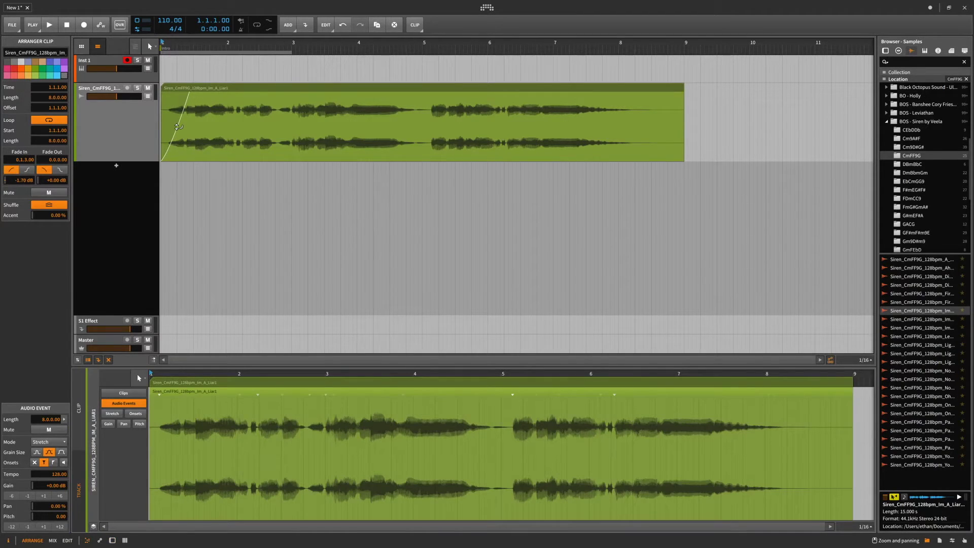
{"action": "right_click", "coordinate": [178, 126]}
{"action": "key", "text": "Escape"}
{"action": "right_click", "coordinate": [181, 119]}
{"action": "key", "text": "Escape"}
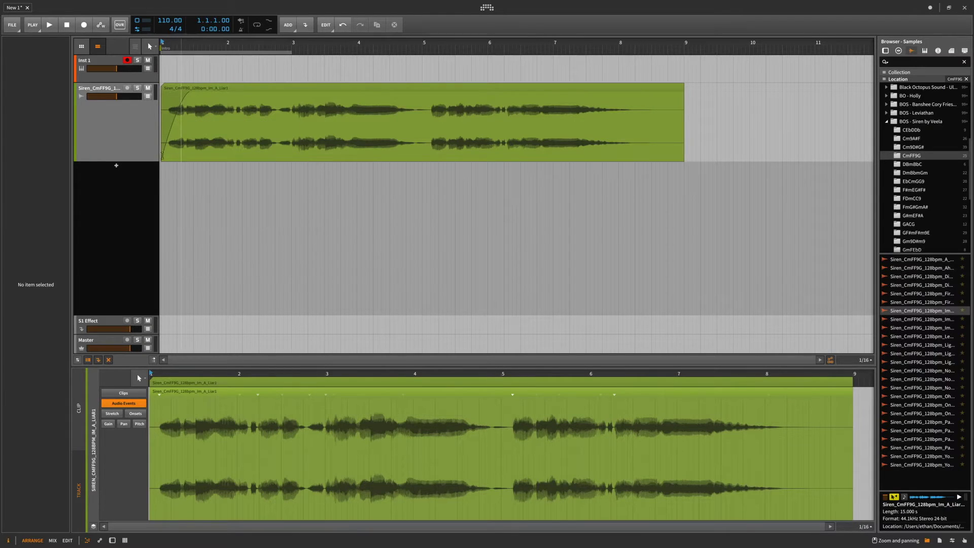
{"action": "right_click", "coordinate": [172, 128]}
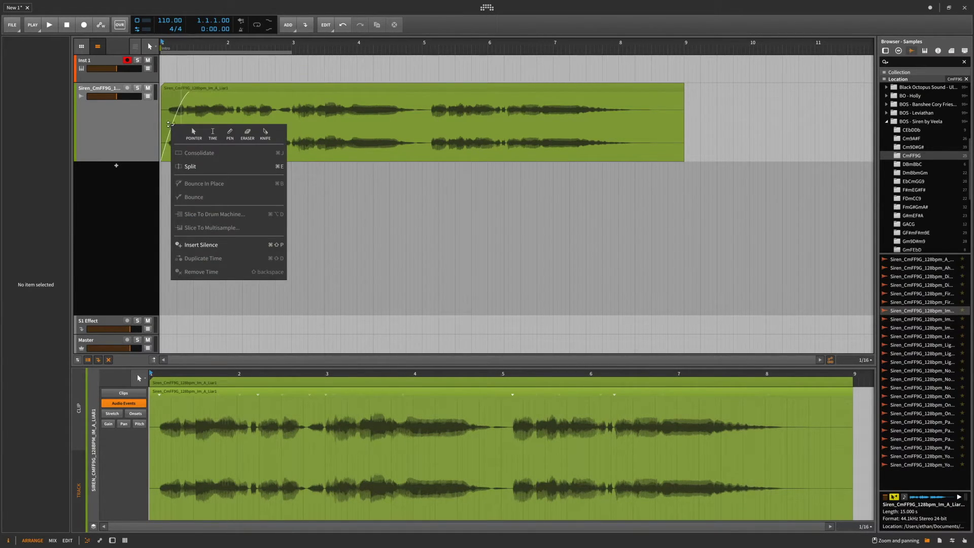
{"action": "left_click", "coordinate": [169, 124]}
Step: Remove the vocal clip's fade-in and play the opening of the arrangement briefly
{"action": "left_click", "coordinate": [188, 89]}
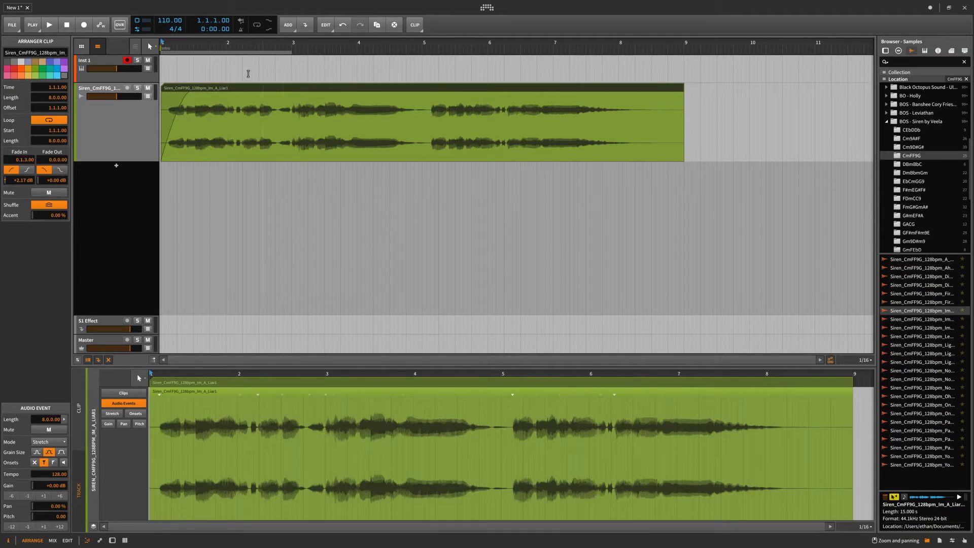
{"action": "left_click_drag", "start_coordinate": [190, 96], "coordinate": [161, 94]}
{"action": "key", "text": "space"}
Step: Set the audio event's stretch mode to Raw and play the vocal clip to hear it
{"action": "key", "text": "space"}
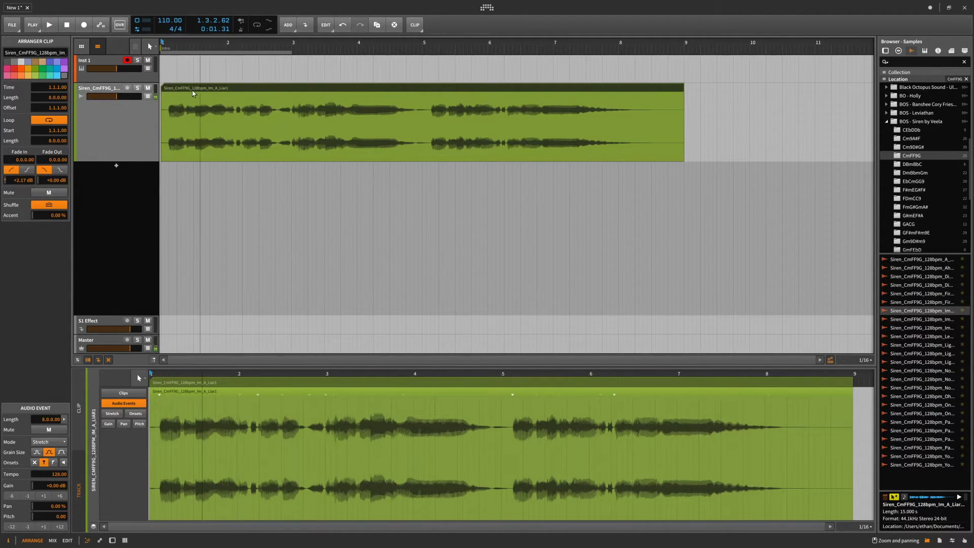
{"action": "left_click", "coordinate": [42, 442]}
{"action": "left_click", "coordinate": [43, 454]}
{"action": "key", "text": "space"}
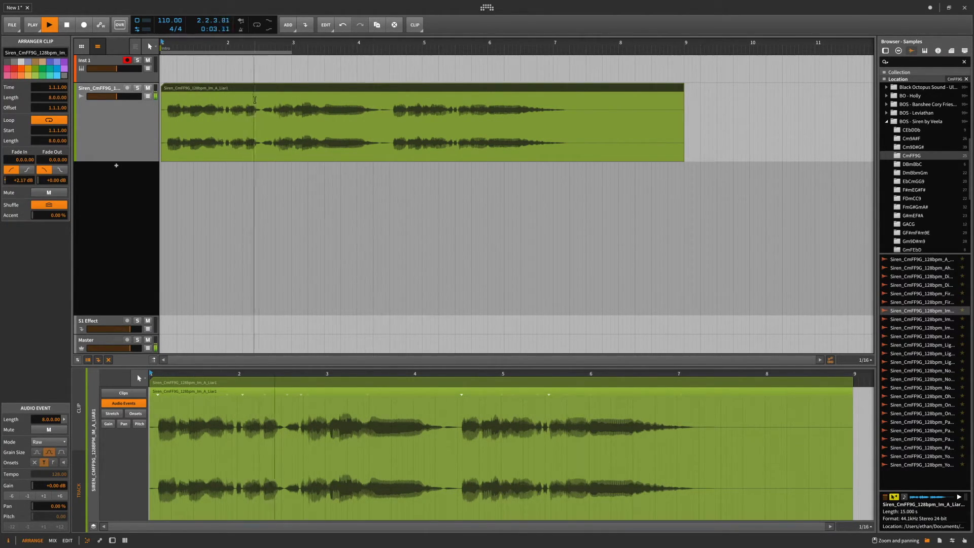
{"action": "key", "text": "space"}
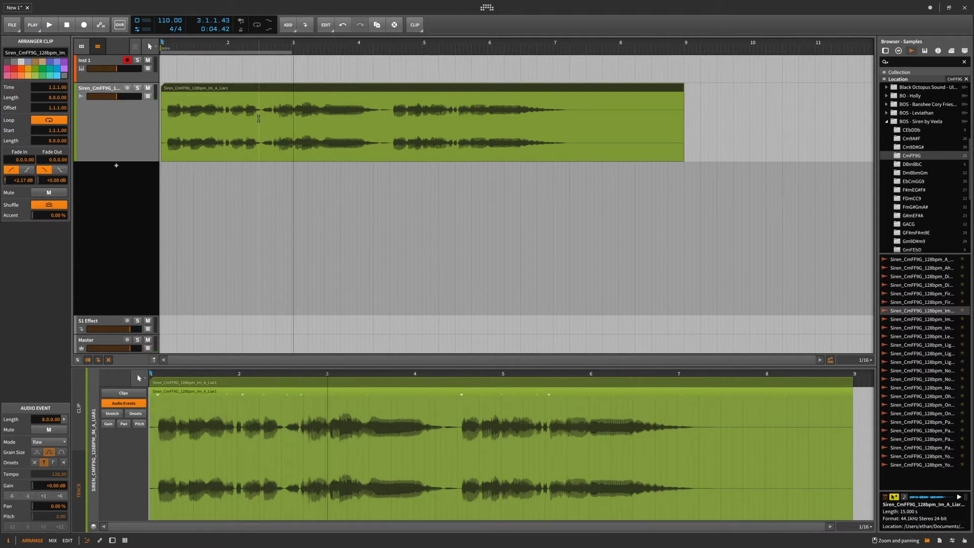
Step: Split the vocal clip into three with a short middle clip at 2.3.1.00, and add crossfades at the middle clip's edges
{"action": "left_click_drag", "start_coordinate": [258, 119], "coordinate": [267, 118]}
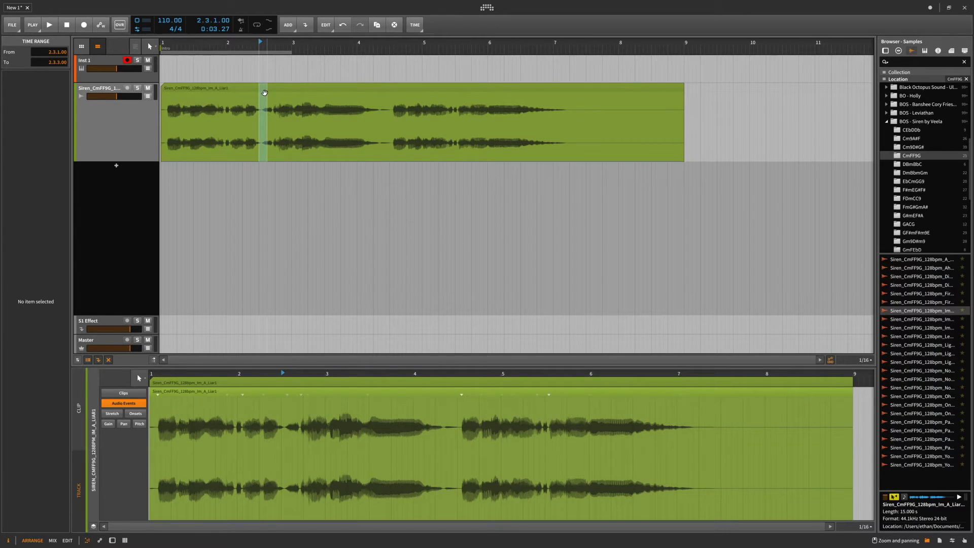
{"action": "key", "text": "ctrl+e"}
{"action": "mouse_move", "coordinate": [259, 93]}
{"action": "left_mouse_down"}
{"action": "mouse_move", "coordinate": [247, 94]}
{"action": "mouse_move", "coordinate": [286, 93]}
{"action": "mouse_move", "coordinate": [272, 109]}
{"action": "mouse_move", "coordinate": [340, 107]}
{"action": "mouse_move", "coordinate": [268, 109]}
{"action": "left_mouse_up"}
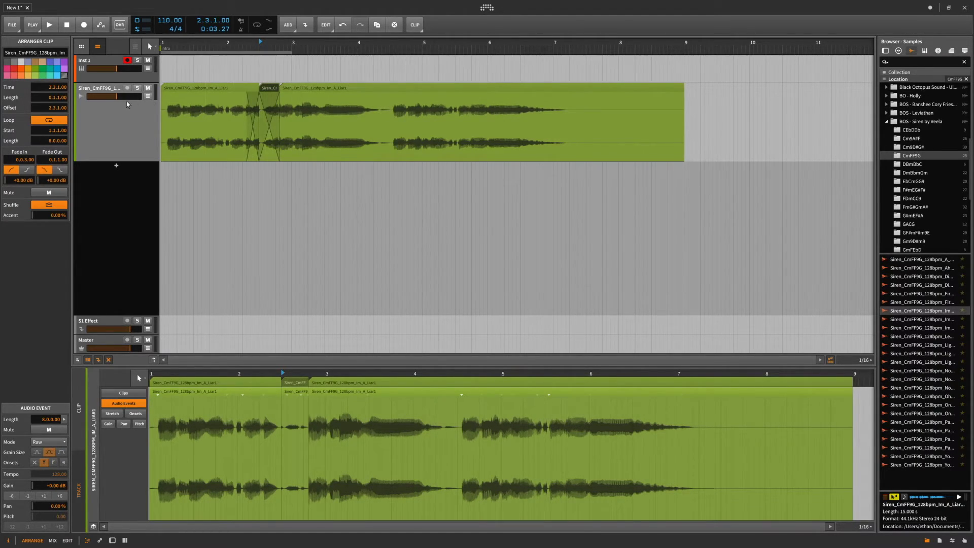
Step: Move the short middle clip onto a new audio track below and enlarge that track to match the one above
{"action": "left_click_drag", "start_coordinate": [270, 92], "coordinate": [270, 181]}
{"action": "left_click", "coordinate": [291, 175]}
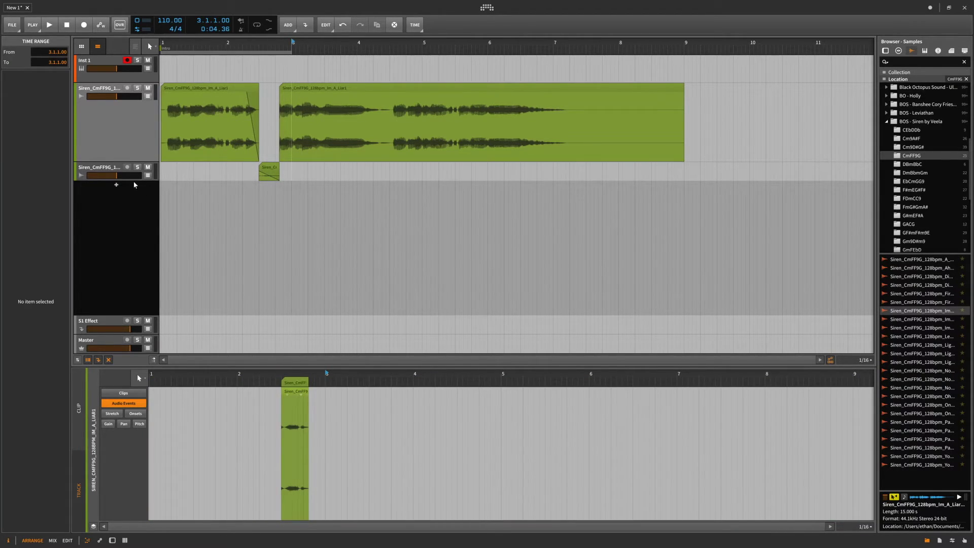
{"action": "left_click_drag", "start_coordinate": [134, 179], "coordinate": [134, 240]}
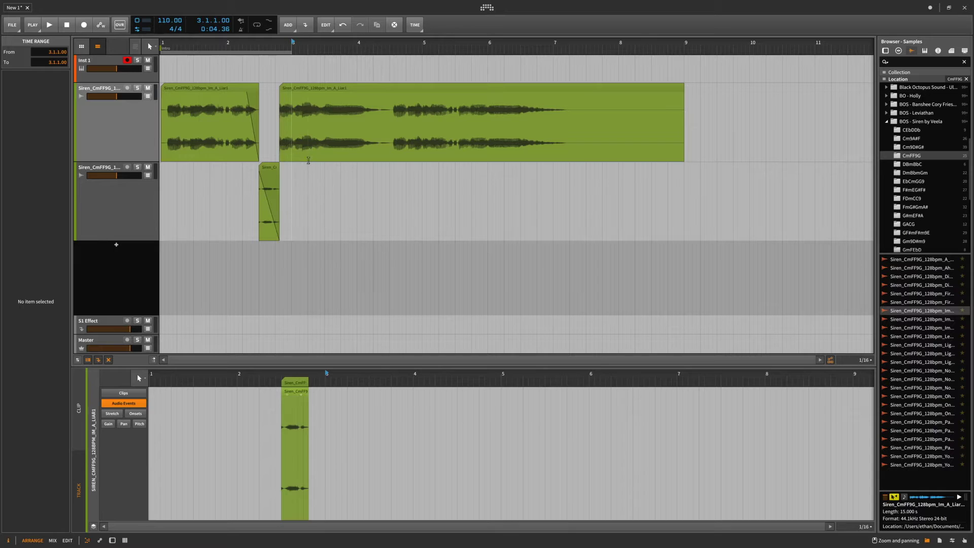
Step: Select the two upper clips in turn to check their fades, and give the short clip a fade-in of 0.0.1.00
{"action": "left_click", "coordinate": [273, 166]}
{"action": "left_click_drag", "start_coordinate": [273, 166], "coordinate": [267, 165]}
{"action": "left_click_drag", "start_coordinate": [234, 66], "coordinate": [218, 97]}
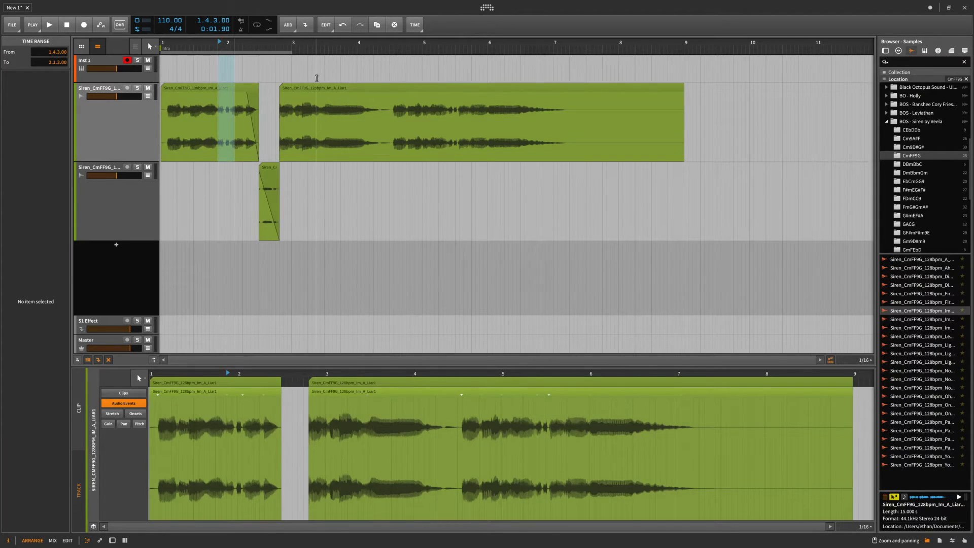
{"action": "left_click", "coordinate": [334, 90]}
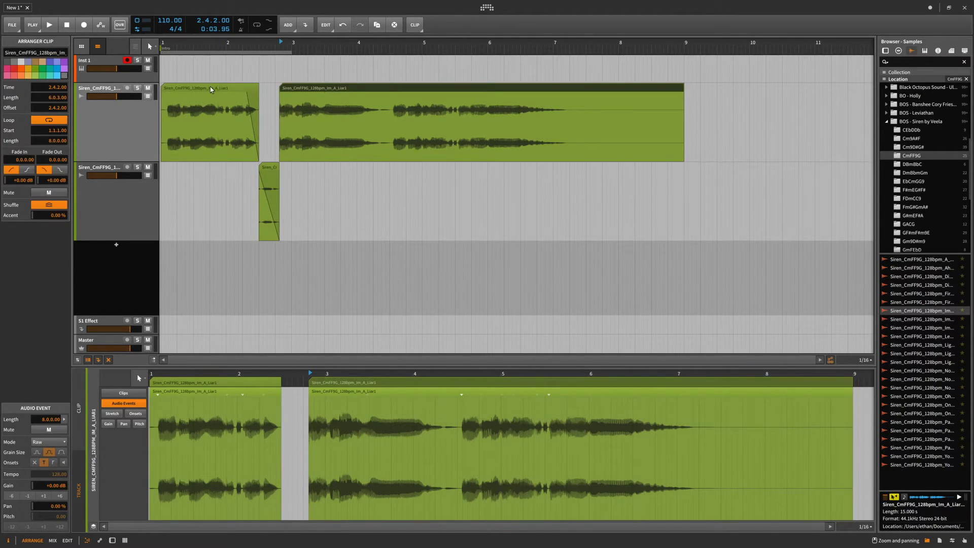
{"action": "left_click", "coordinate": [211, 90]}
{"action": "mouse_move", "coordinate": [261, 173]}
{"action": "left_mouse_down"}
{"action": "mouse_move", "coordinate": [284, 172]}
{"action": "mouse_move", "coordinate": [263, 171]}
{"action": "left_mouse_up"}
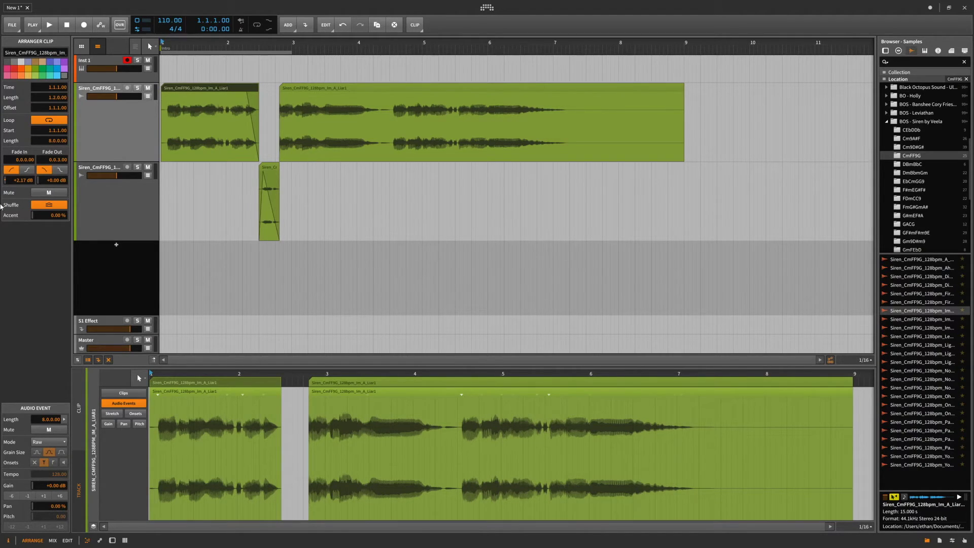
Step: Try setting the first clip's fade-out to 0.0.1.00 and undo the change
{"action": "left_click_drag", "start_coordinate": [58, 159], "coordinate": [70, 166]}
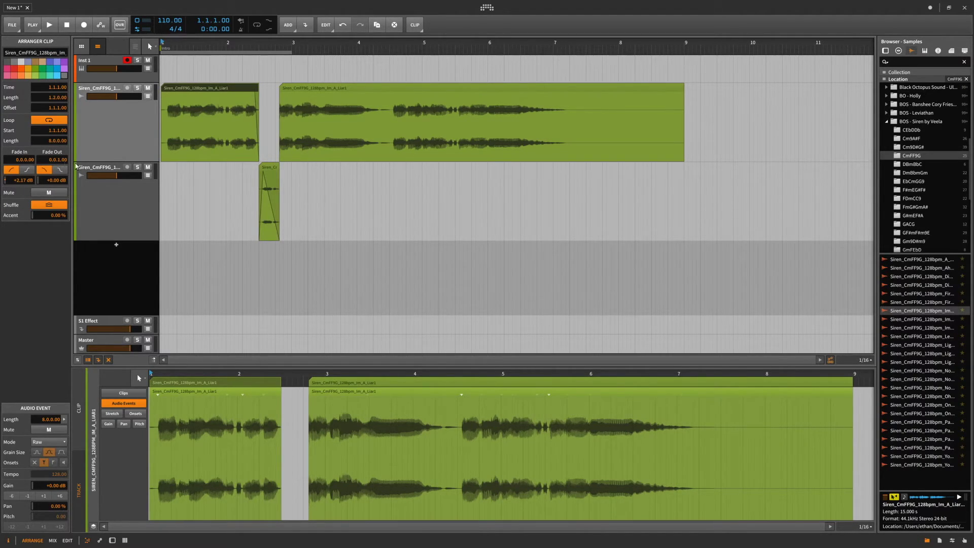
{"action": "key", "text": "ctrl+z"}
Step: Set the short clip's fade-out to 0.0.0.00 and consolidate the clip
{"action": "left_click", "coordinate": [278, 168]}
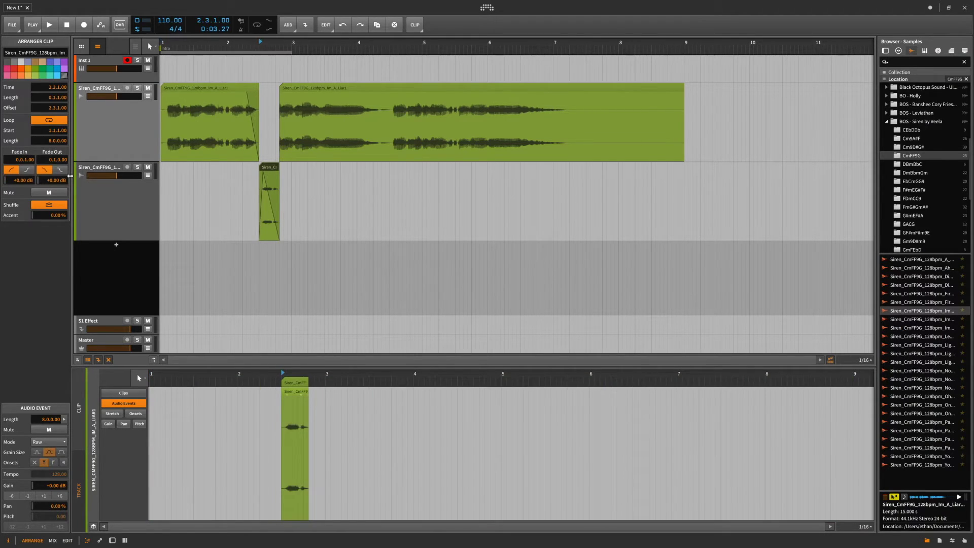
{"action": "left_click_drag", "start_coordinate": [56, 163], "coordinate": [56, 175]}
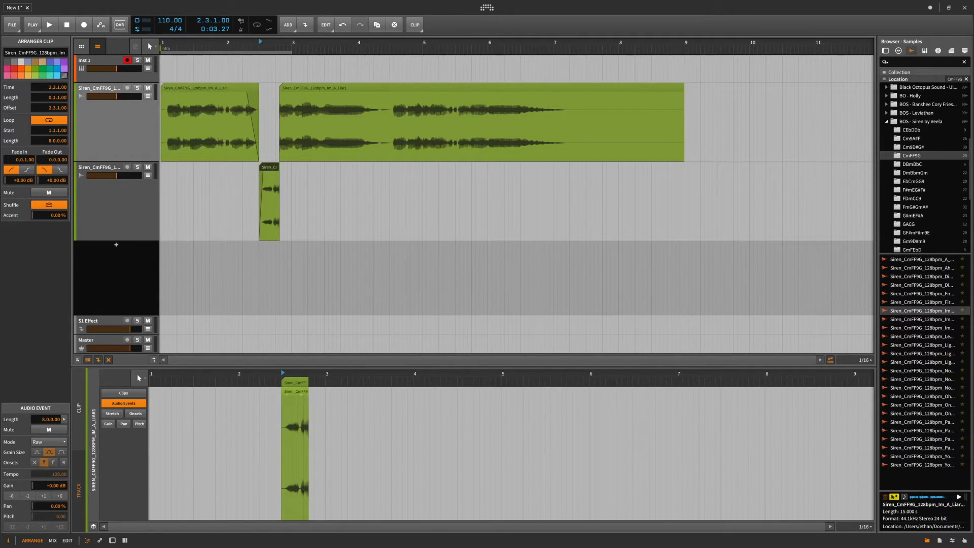
{"action": "mouse_move", "coordinate": [279, 180]}
{"action": "left_mouse_down"}
{"action": "mouse_move", "coordinate": [632, 180]}
{"action": "mouse_move", "coordinate": [280, 180]}
{"action": "left_mouse_up"}
{"action": "left_click", "coordinate": [272, 172]}
{"action": "key", "text": "ctrl+j"}
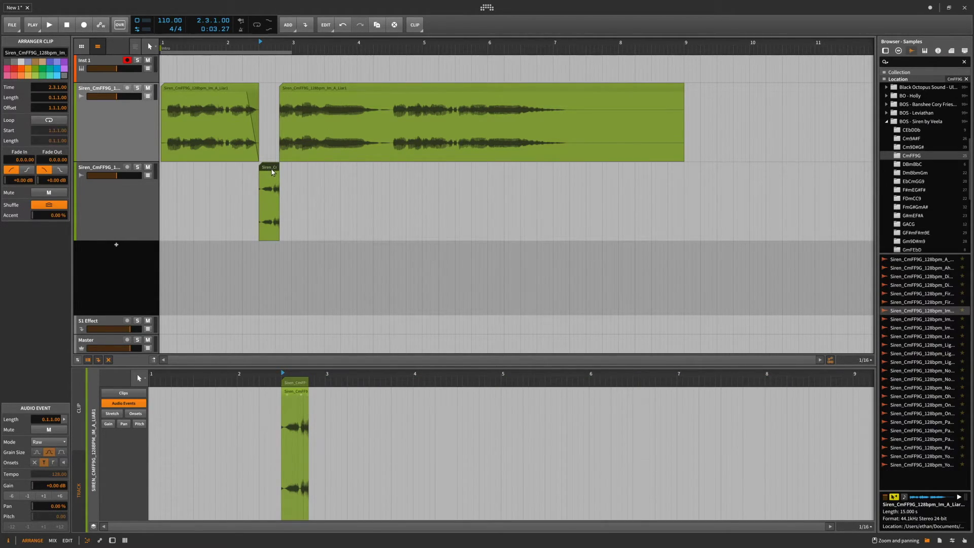
Step: Move the consolidated clip back to 2.3.1.00 on the upper vocal track and remove the first clip's fade-out
{"action": "mouse_move", "coordinate": [278, 171]}
{"action": "left_mouse_down"}
{"action": "mouse_move", "coordinate": [431, 172]}
{"action": "mouse_move", "coordinate": [268, 172]}
{"action": "mouse_move", "coordinate": [277, 171]}
{"action": "left_mouse_up"}
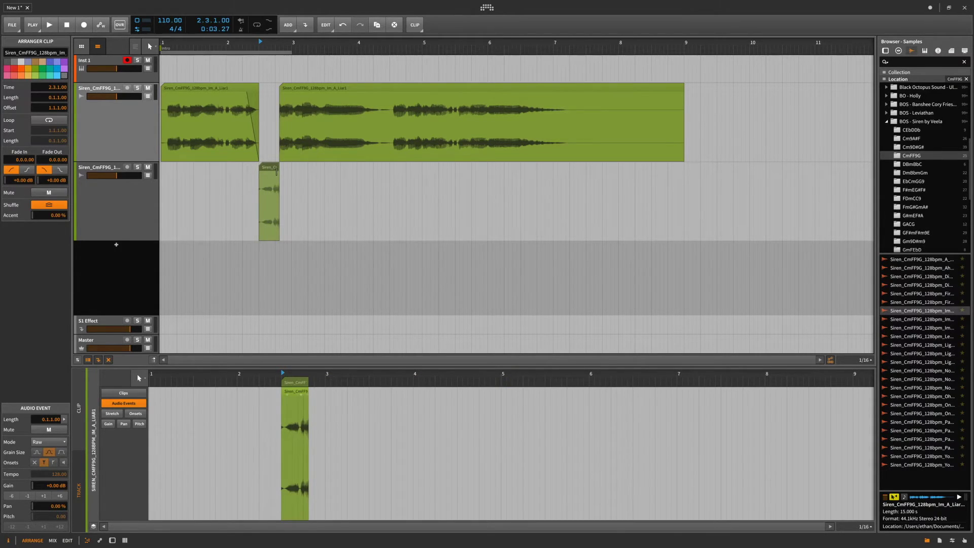
{"action": "left_click", "coordinate": [258, 168]}
{"action": "mouse_move", "coordinate": [260, 168]}
{"action": "left_mouse_down"}
{"action": "mouse_move", "coordinate": [233, 168]}
{"action": "mouse_move", "coordinate": [259, 168]}
{"action": "left_mouse_up"}
{"action": "left_click_drag", "start_coordinate": [266, 125], "coordinate": [275, 90]}
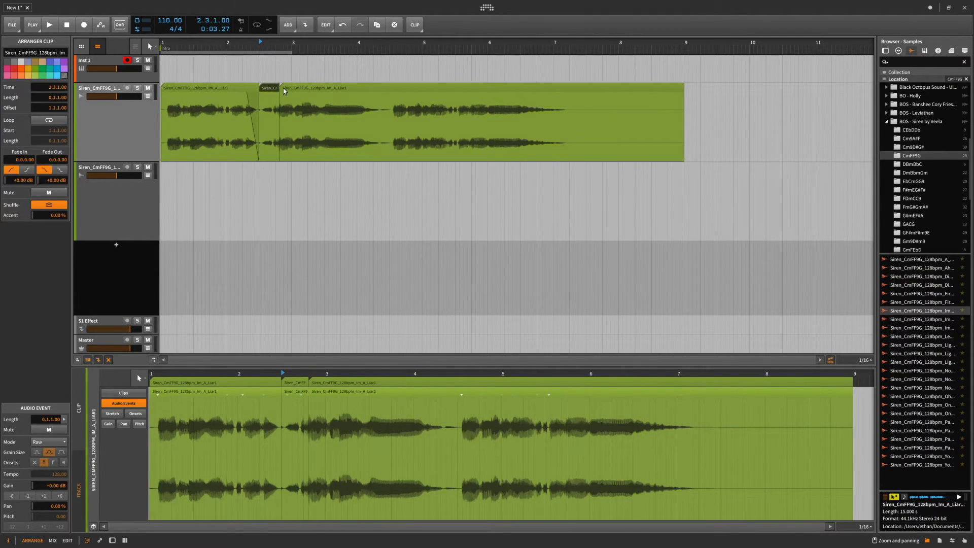
{"action": "left_click_drag", "start_coordinate": [246, 98], "coordinate": [260, 92]}
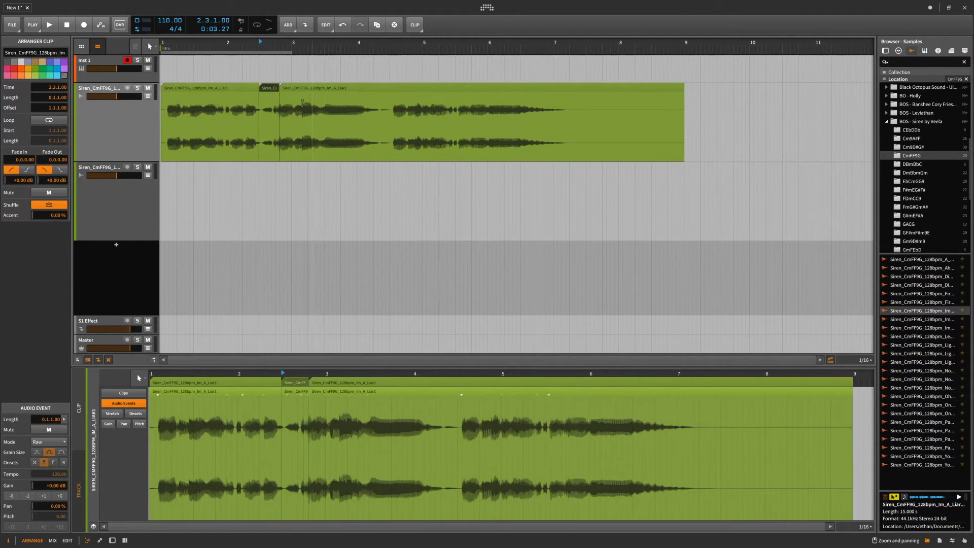
Step: Replace the short middle clip by extending the first clip to a length of 1.3.1.00, and split it at 2.3.1.00
{"action": "key", "text": "Delete"}
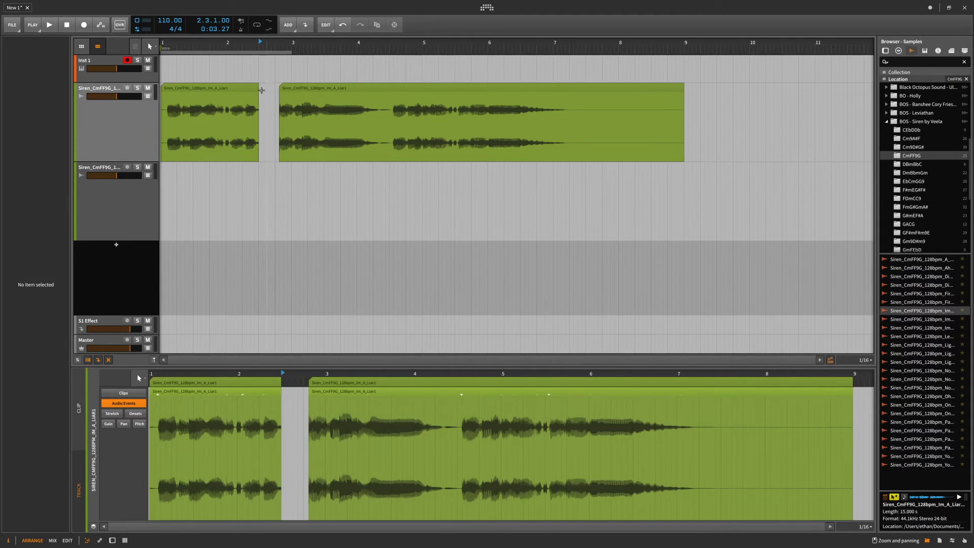
{"action": "left_click_drag", "start_coordinate": [258, 87], "coordinate": [277, 86]}
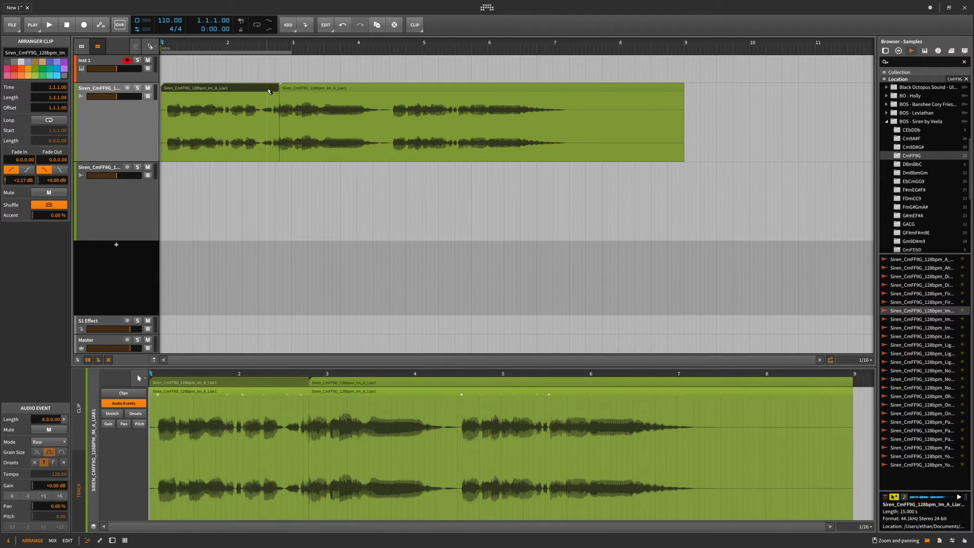
{"action": "key", "text": "ctrl+z"}
{"action": "key", "text": "ctrl+z"}
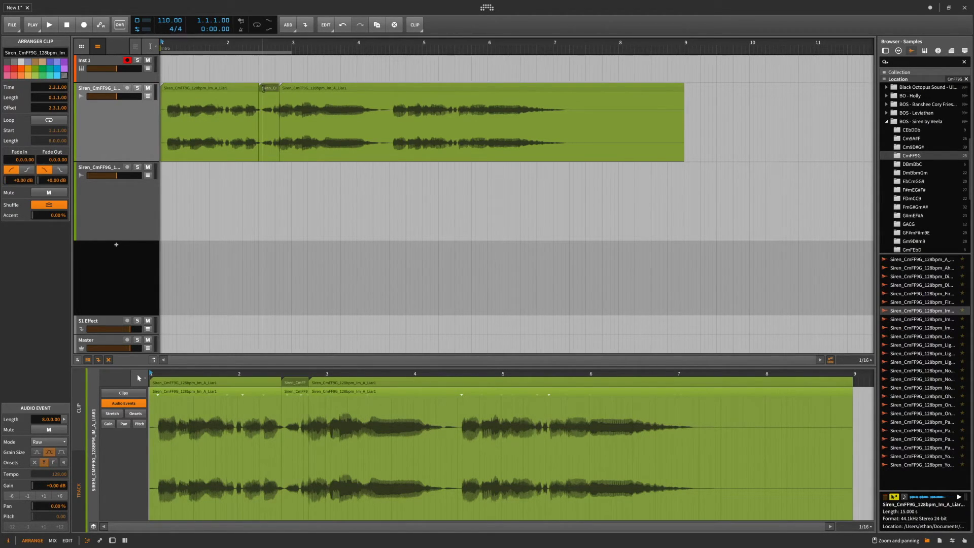
Step: Extend the middle clip to a length of 0.2.1.00 with a 0.1.0.00 crossfade into the third clip, and play the join
{"action": "left_click", "coordinate": [266, 88]}
{"action": "left_click", "coordinate": [270, 90]}
{"action": "left_click_drag", "start_coordinate": [275, 93], "coordinate": [296, 95]}
{"action": "key", "text": "space"}
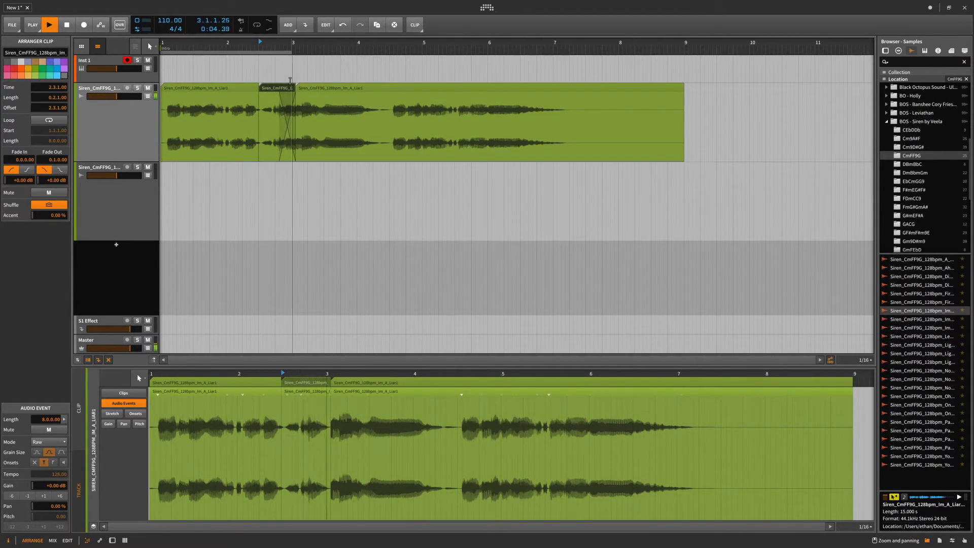
{"action": "key", "text": "space"}
Step: Widen the crossfade into the third clip to 0.1.2.00, crossfade the middle clip's start at 2.3.3.00 over 0.1.2.00, and play it
{"action": "left_click_drag", "start_coordinate": [285, 97], "coordinate": [259, 94]}
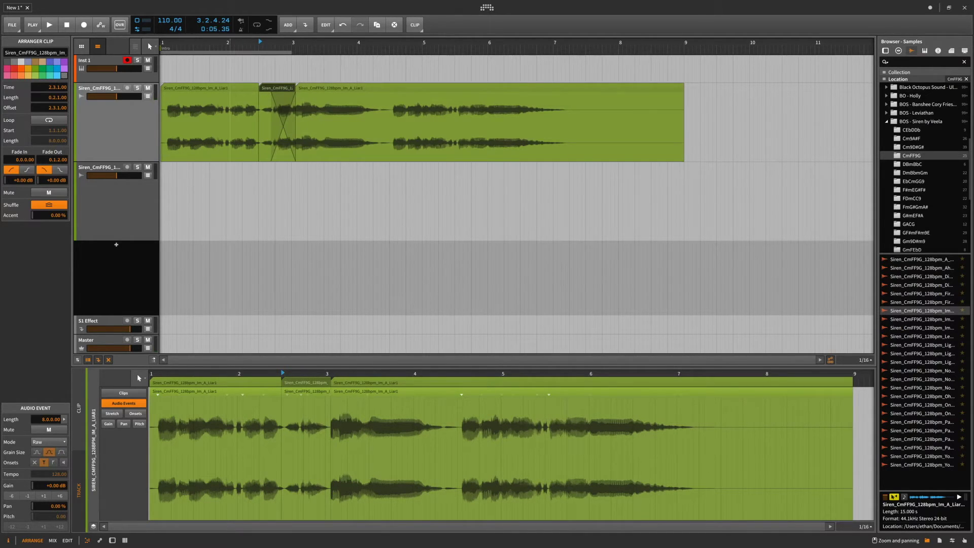
{"action": "key", "text": "space"}
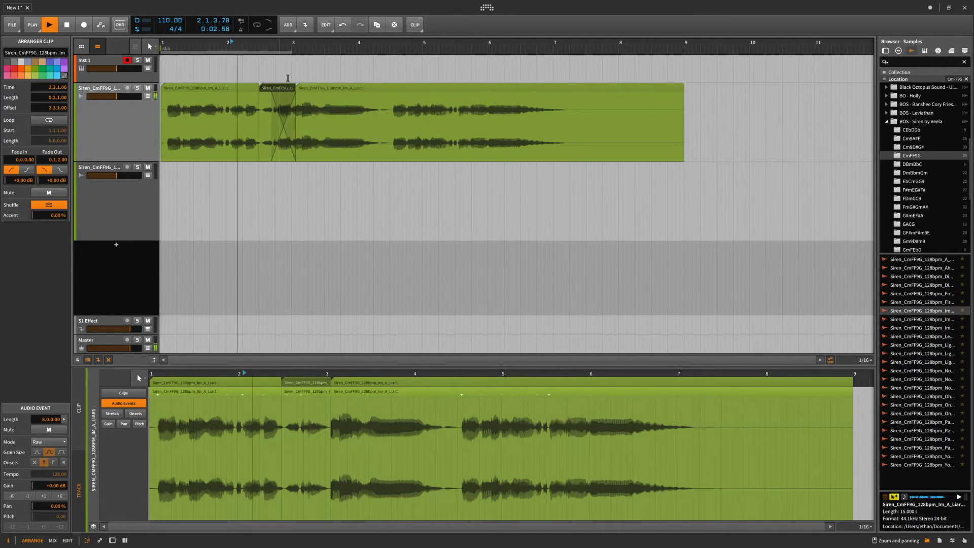
{"action": "mouse_move", "coordinate": [260, 94]}
{"action": "left_mouse_down"}
{"action": "mouse_move", "coordinate": [235, 94]}
{"action": "mouse_move", "coordinate": [258, 101]}
{"action": "left_mouse_up"}
{"action": "left_click", "coordinate": [246, 47]}
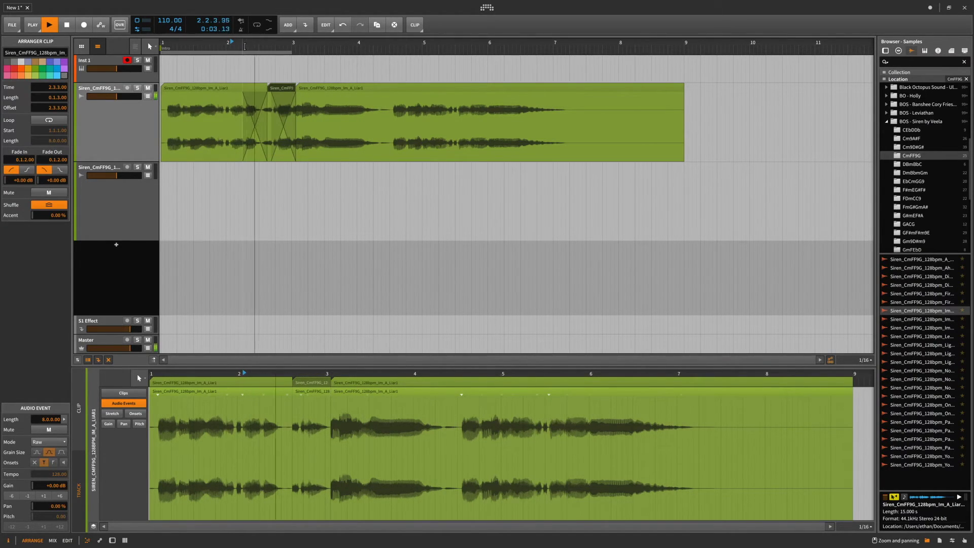
{"action": "key", "text": "space"}
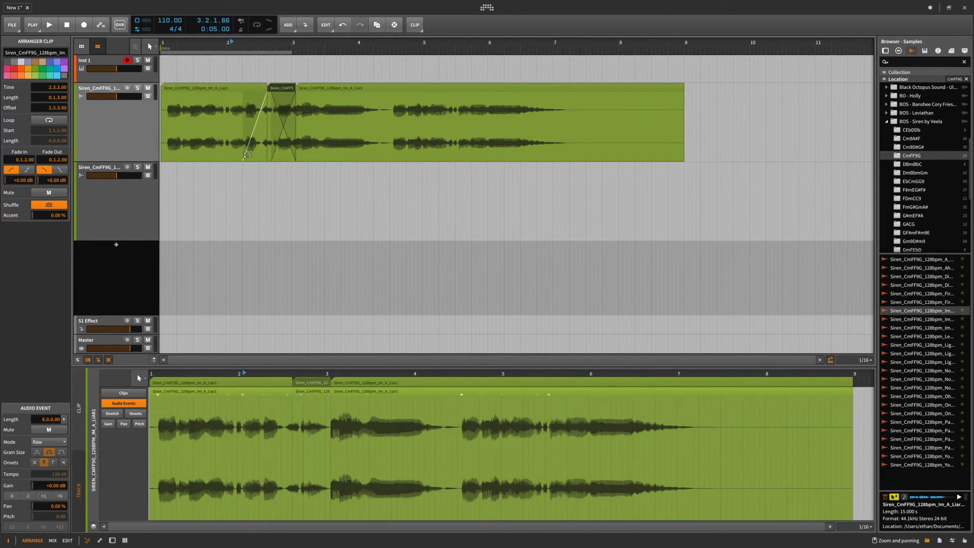
Step: Remove the crossfades at both edges of the middle clip, setting its fade-in and fade-out to 0.0.0.00
{"action": "left_click_drag", "start_coordinate": [245, 97], "coordinate": [304, 92]}
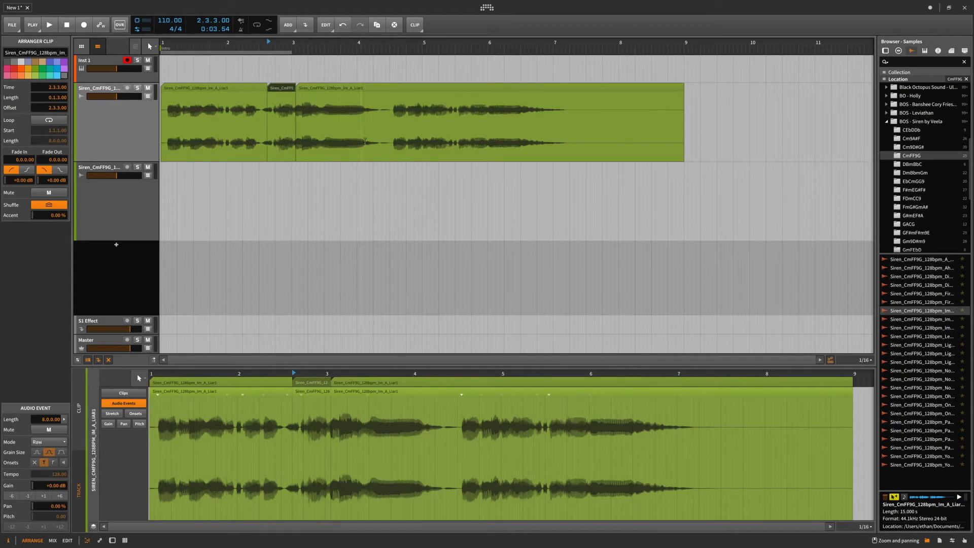
Step: Delete the short middle clip, extend the third clip's start back to 2.3.3.00, and play the join
{"action": "key", "text": "space"}
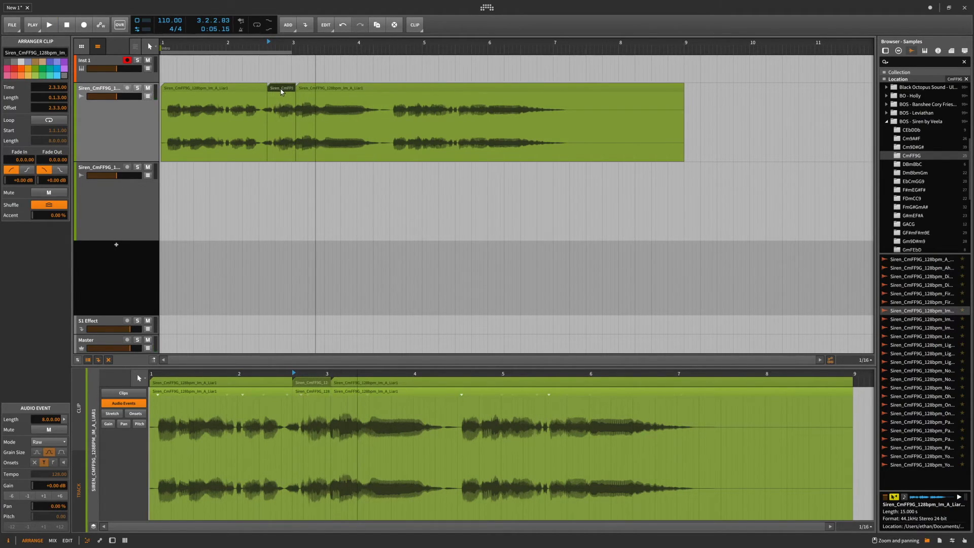
{"action": "key", "text": "Delete"}
{"action": "left_click_drag", "start_coordinate": [297, 90], "coordinate": [267, 87]}
{"action": "key", "text": "space"}
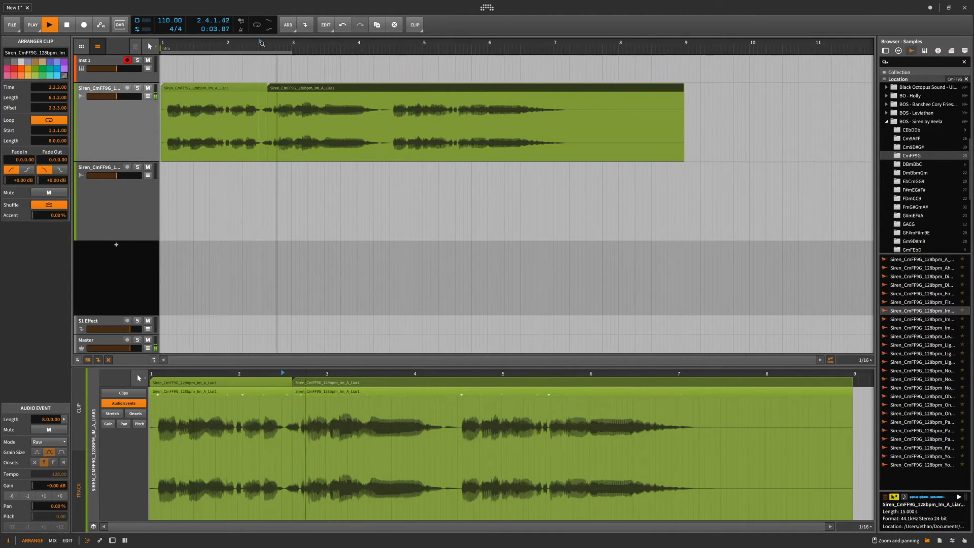
{"action": "key", "text": "space"}
Step: Extend the first clip to a length of 8.0.0.00 over the remaining clip, and play it from the start and from 4.1.1.00
{"action": "left_click_drag", "start_coordinate": [266, 87], "coordinate": [683, 94]}
{"action": "key", "text": "space"}
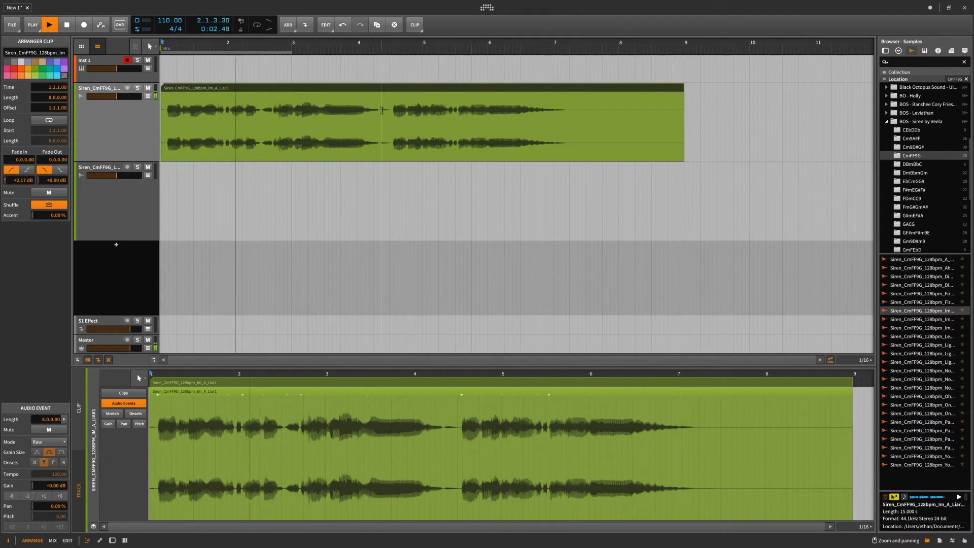
{"action": "key", "text": "space"}
{"action": "left_click", "coordinate": [359, 44]}
{"action": "key", "text": "space"}
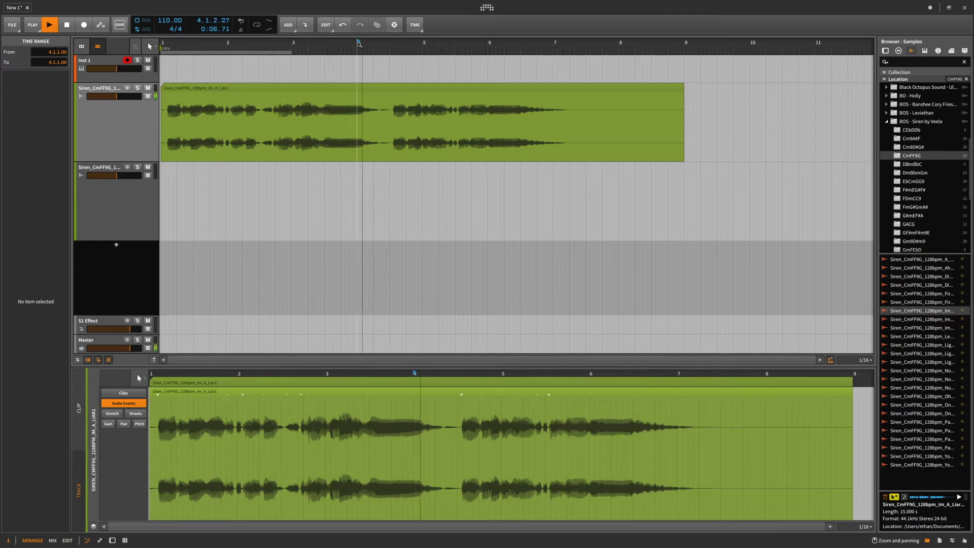
{"action": "key", "text": "space"}
{"action": "key", "text": "space"}
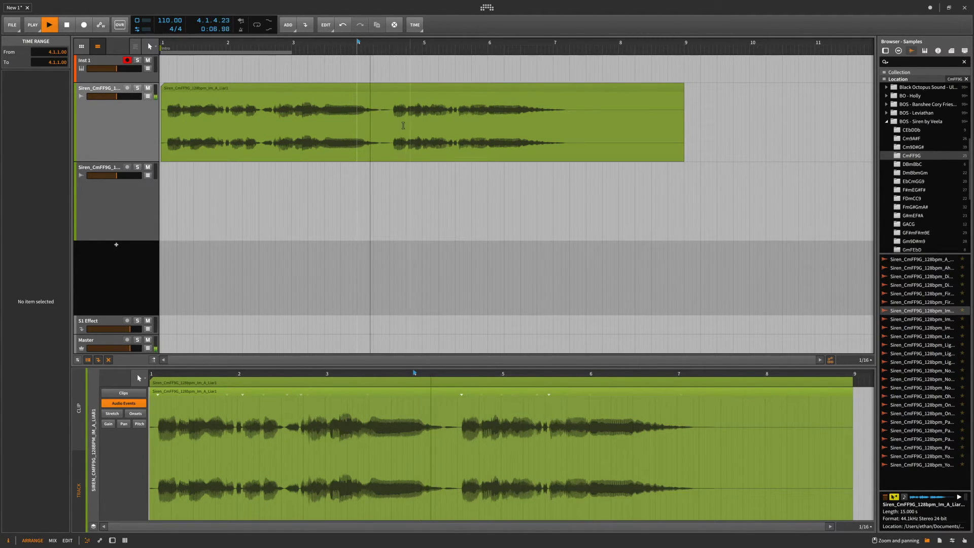
{"action": "key", "text": "space"}
Step: Separate the section from 4.3.1.00 to 7.2.4.00 into its own clip by moving it to start at 4.2.4.00
{"action": "left_click_drag", "start_coordinate": [390, 124], "coordinate": [582, 124]}
{"action": "left_click_drag", "start_coordinate": [441, 89], "coordinate": [435, 90]}
{"action": "left_click", "coordinate": [428, 76]}
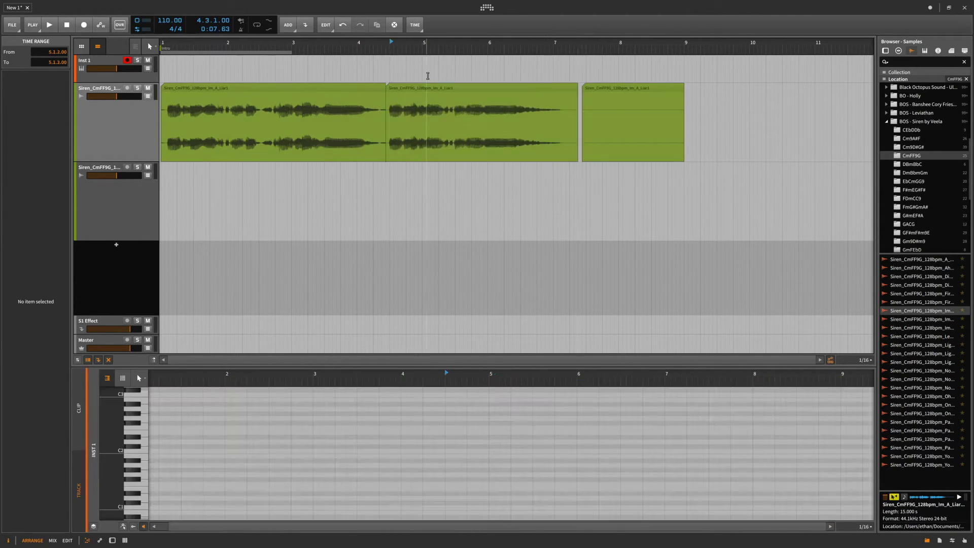
Step: Add a short crossfade at the join between the first and second clips, and play it from 4.1.1.00
{"action": "left_click", "coordinate": [389, 98]}
{"action": "left_click_drag", "start_coordinate": [386, 94], "coordinate": [379, 95]}
{"action": "key", "text": "space"}
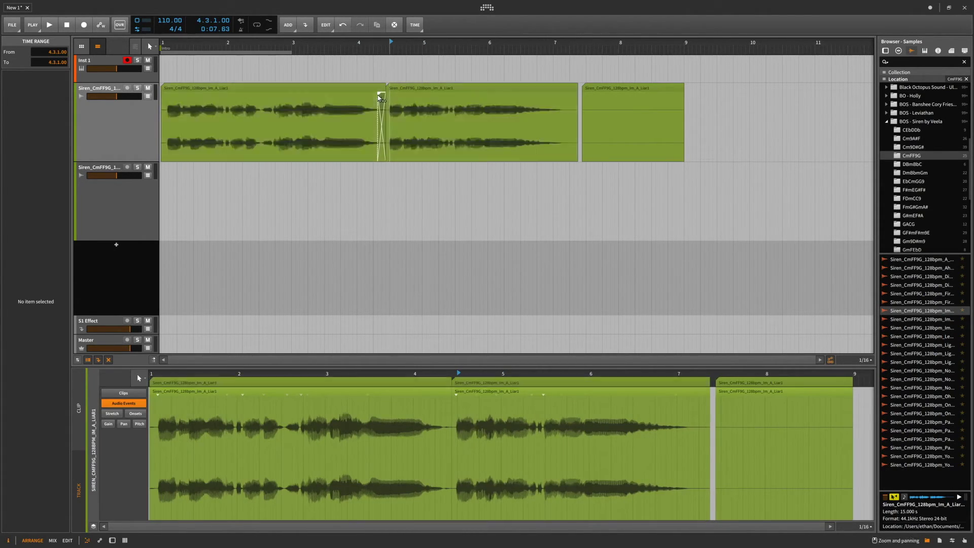
{"action": "key", "text": "space"}
{"action": "left_click", "coordinate": [358, 44]}
{"action": "key", "text": "space"}
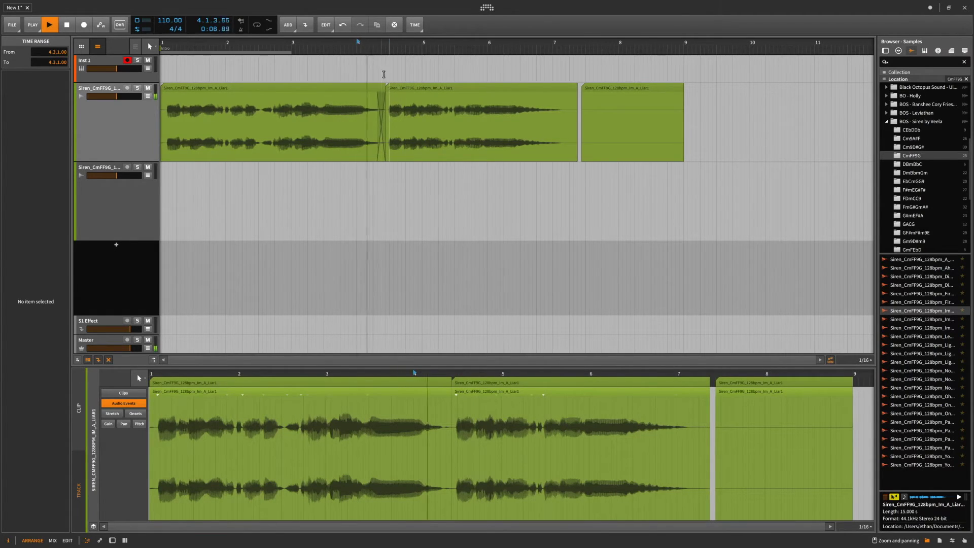
Step: Widen the crossfade between the first and second clips, adjust the join to a later position, and play each version
{"action": "key", "text": "space"}
{"action": "mouse_move", "coordinate": [381, 93]}
{"action": "left_mouse_down"}
{"action": "mouse_move", "coordinate": [369, 96]}
{"action": "mouse_move", "coordinate": [387, 96]}
{"action": "left_mouse_up"}
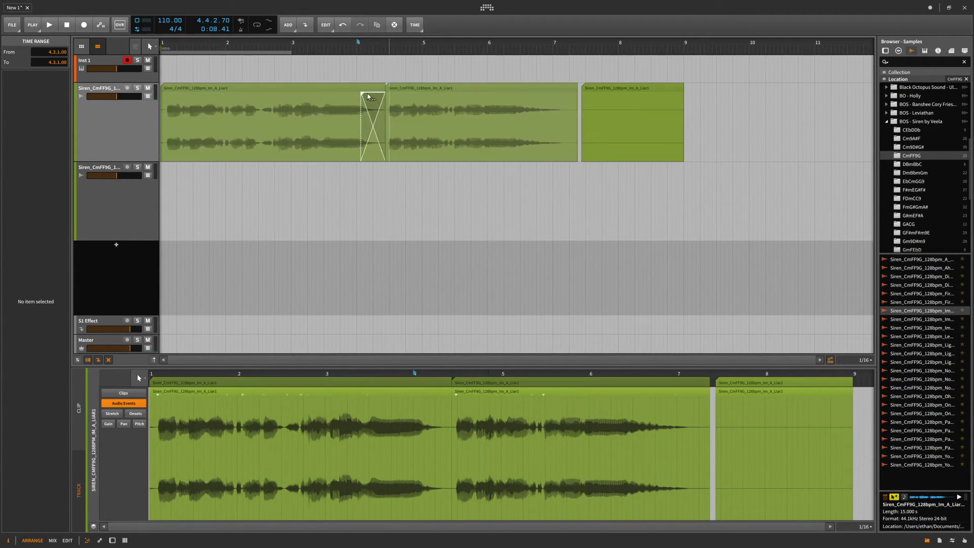
{"action": "key", "text": "space"}
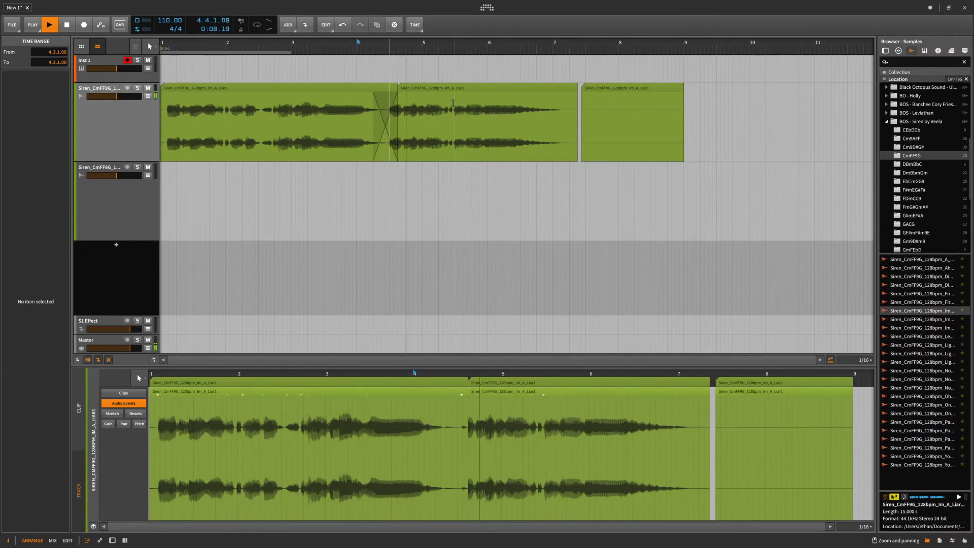
{"action": "key", "text": "space"}
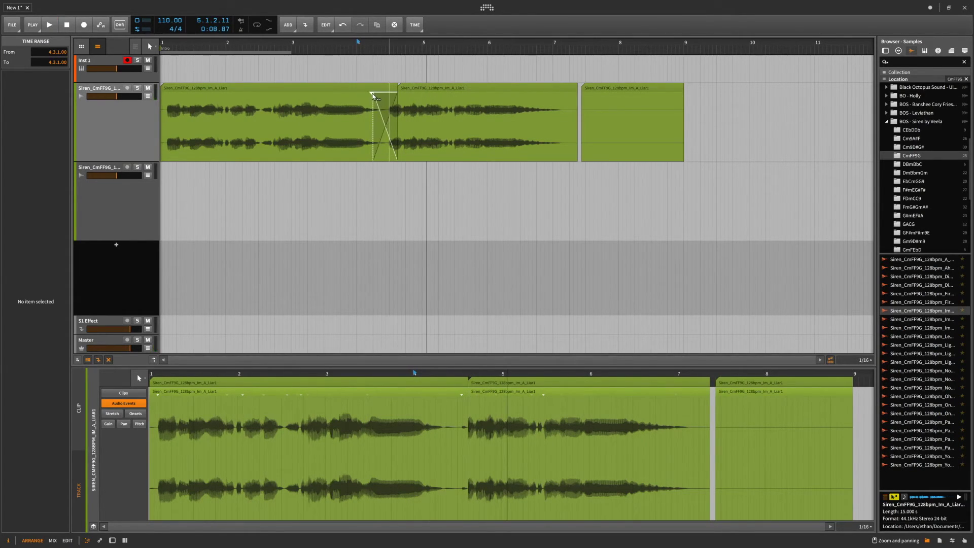
{"action": "left_click_drag", "start_coordinate": [374, 95], "coordinate": [385, 95]}
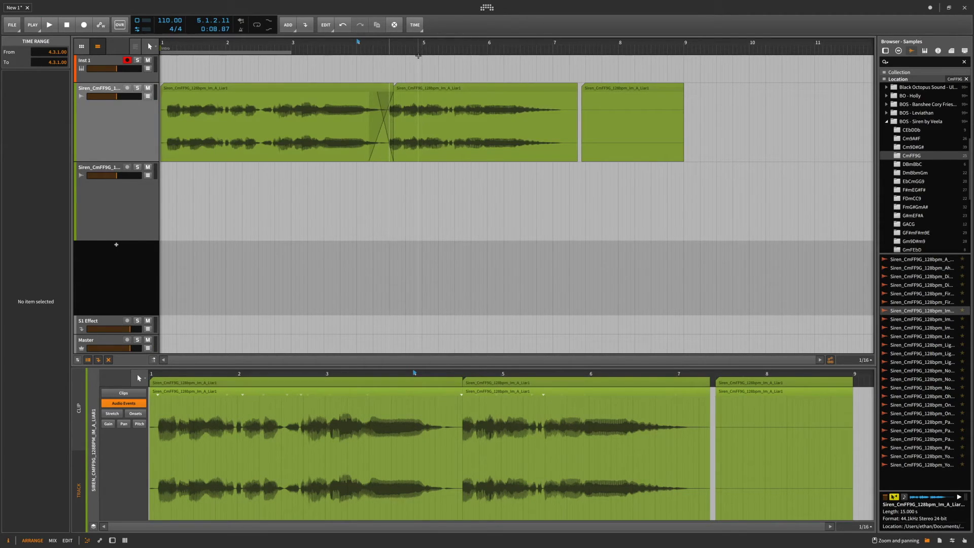
{"action": "key", "text": "space"}
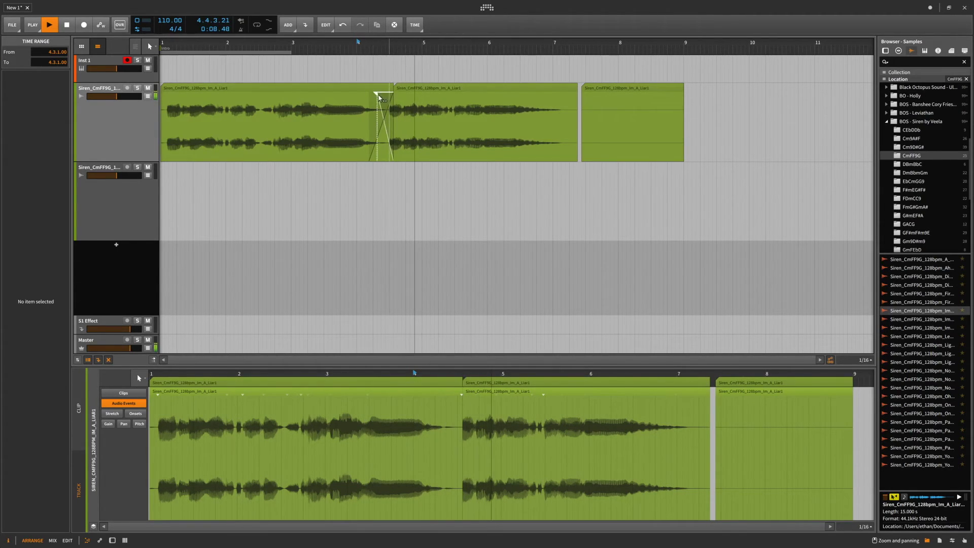
{"action": "key", "text": "space"}
Step: Shorten the first clip's fade-out within the crossfade and play the result
{"action": "left_click_drag", "start_coordinate": [378, 95], "coordinate": [387, 96]}
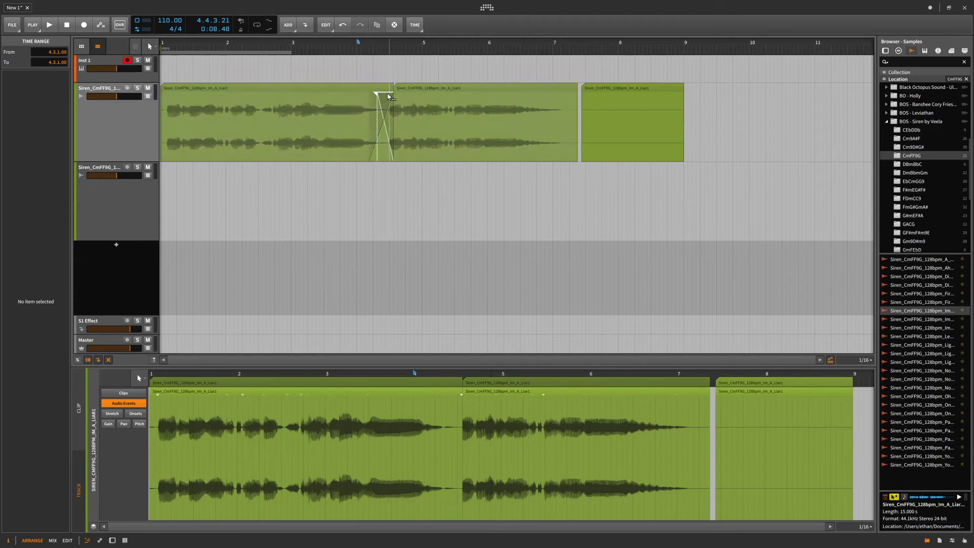
{"action": "key", "text": "space"}
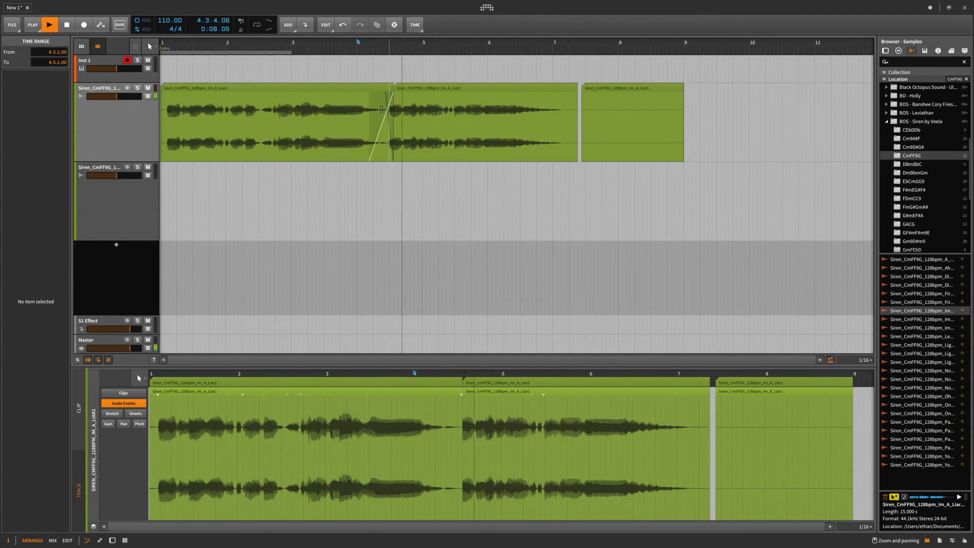
{"action": "key", "text": "space"}
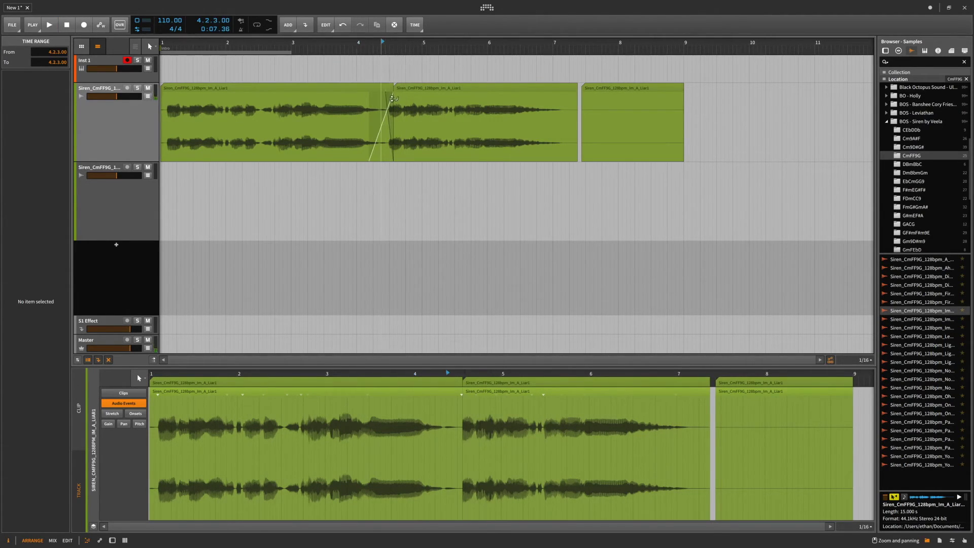
Step: Move the crossfaded join to 4.2.4.00 with a 0.1.2.00 fade-out on the first clip, and play it from 4.1.1.00
{"action": "mouse_move", "coordinate": [383, 96]}
{"action": "left_mouse_down"}
{"action": "mouse_move", "coordinate": [359, 96]}
{"action": "mouse_move", "coordinate": [375, 96]}
{"action": "left_mouse_up"}
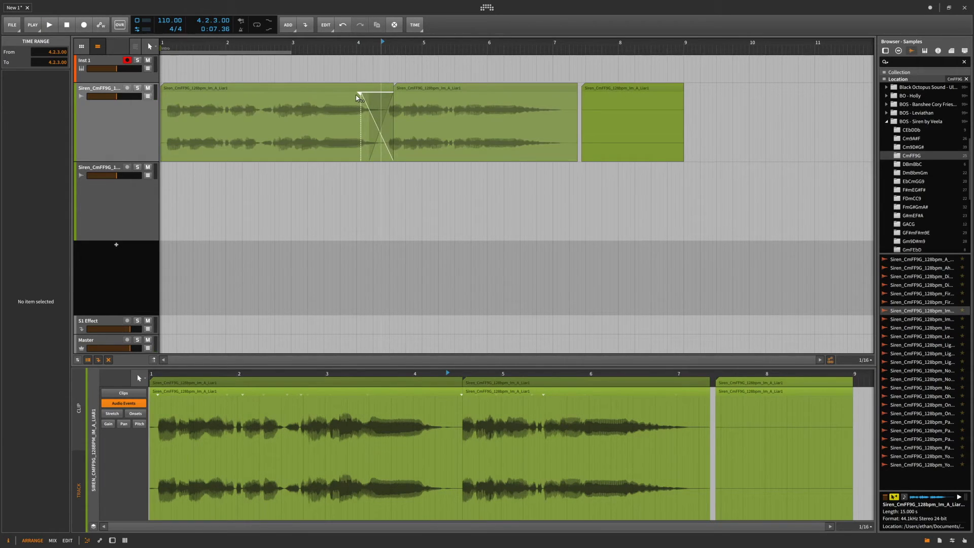
{"action": "left_click", "coordinate": [380, 130]}
{"action": "key", "text": "space"}
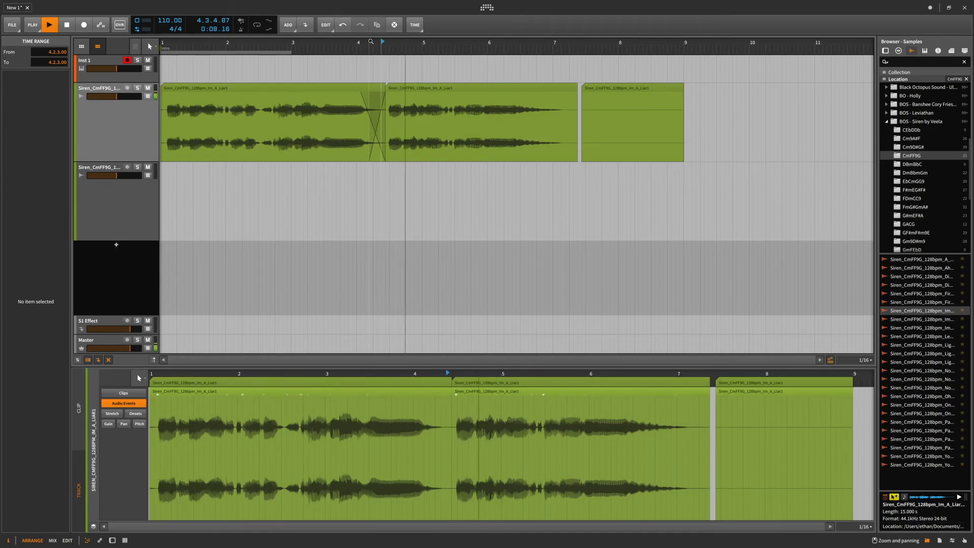
{"action": "left_click", "coordinate": [358, 43]}
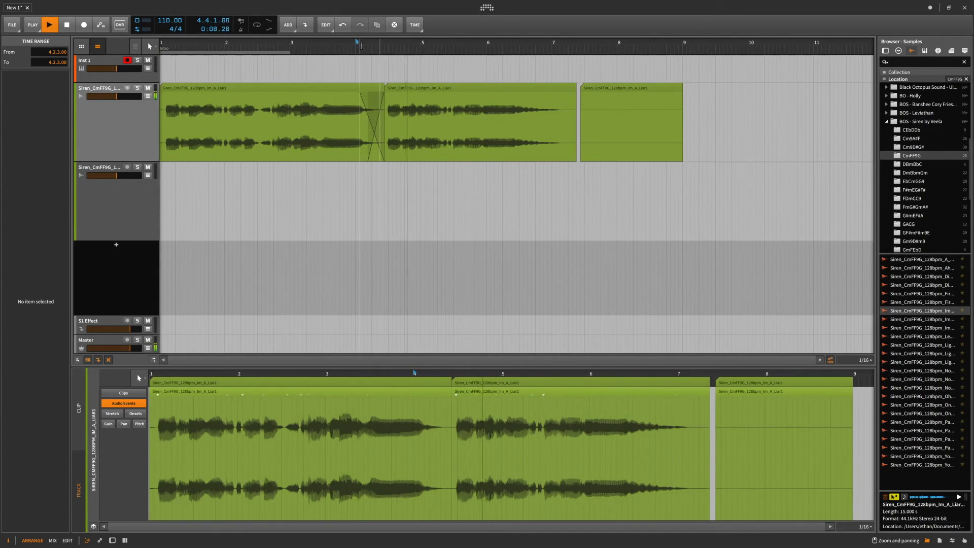
{"action": "key", "text": "space"}
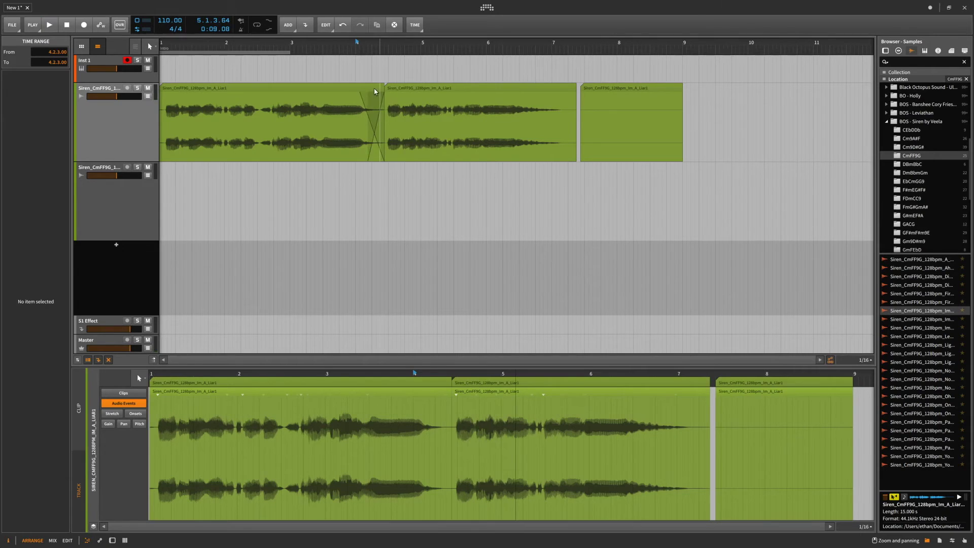
Step: Delete the first clip and give the clip starting at 4.2.4.00 a fade-out of 2.0.1.00
{"action": "left_click", "coordinate": [374, 89]}
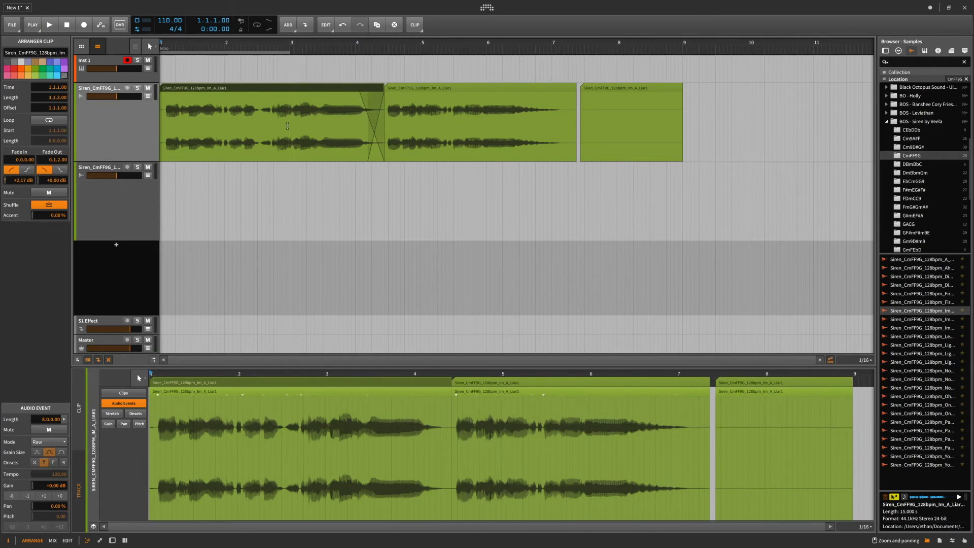
{"action": "left_click", "coordinate": [377, 89]}
{"action": "key", "text": "Delete"}
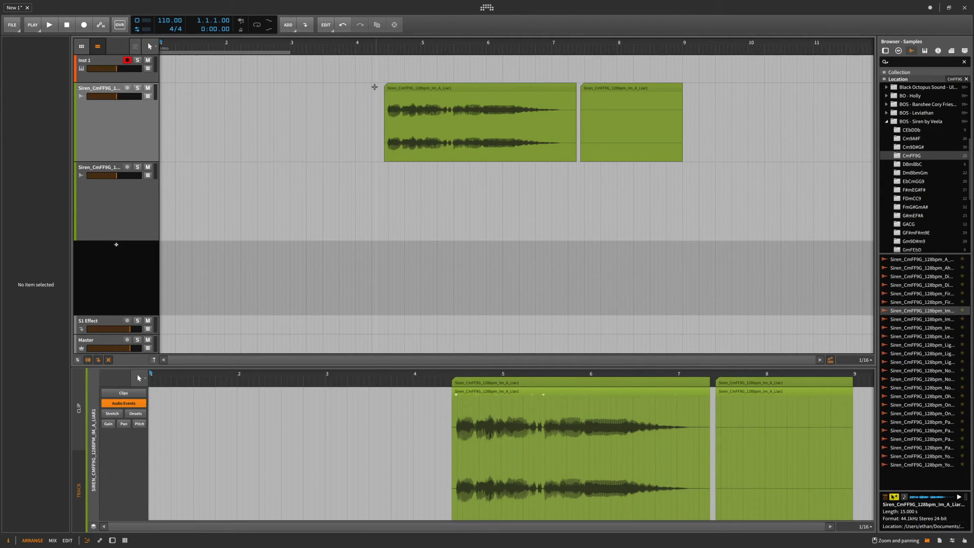
{"action": "left_click", "coordinate": [431, 92]}
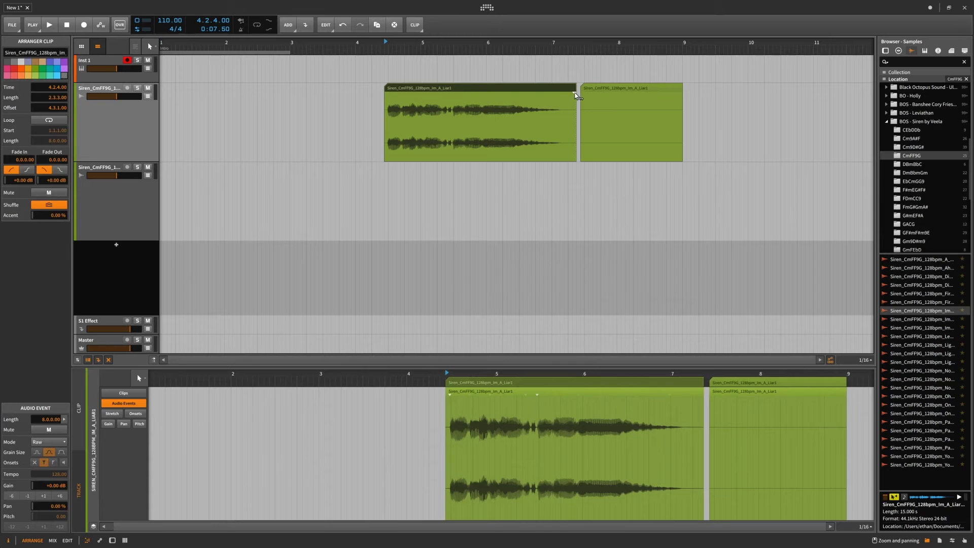
{"action": "left_click_drag", "start_coordinate": [575, 87], "coordinate": [442, 89]}
{"action": "left_click", "coordinate": [498, 121]}
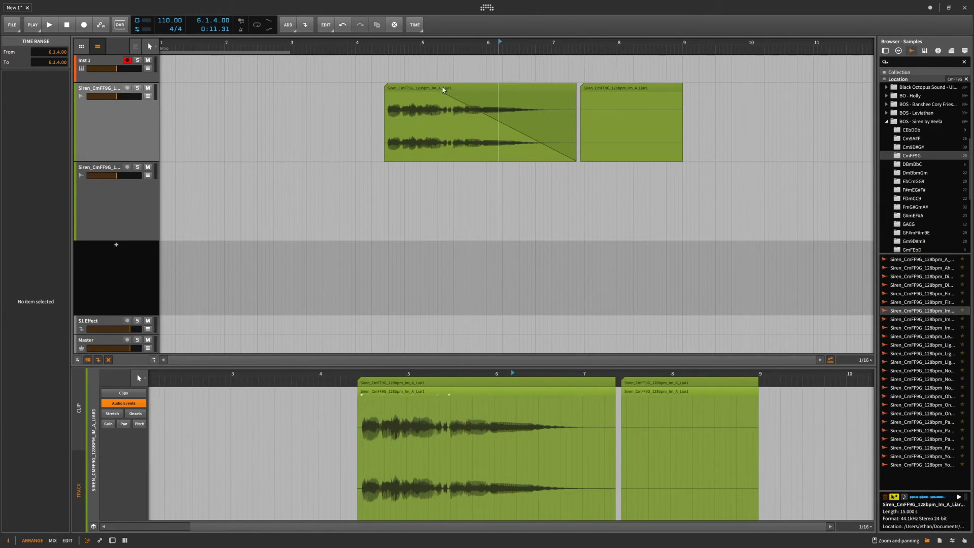
Step: Delete the two remaining audio clips and the empty second audio track
{"action": "left_click", "coordinate": [446, 94]}
{"action": "key", "text": "Delete"}
{"action": "left_click", "coordinate": [604, 87]}
{"action": "key", "text": "Delete"}
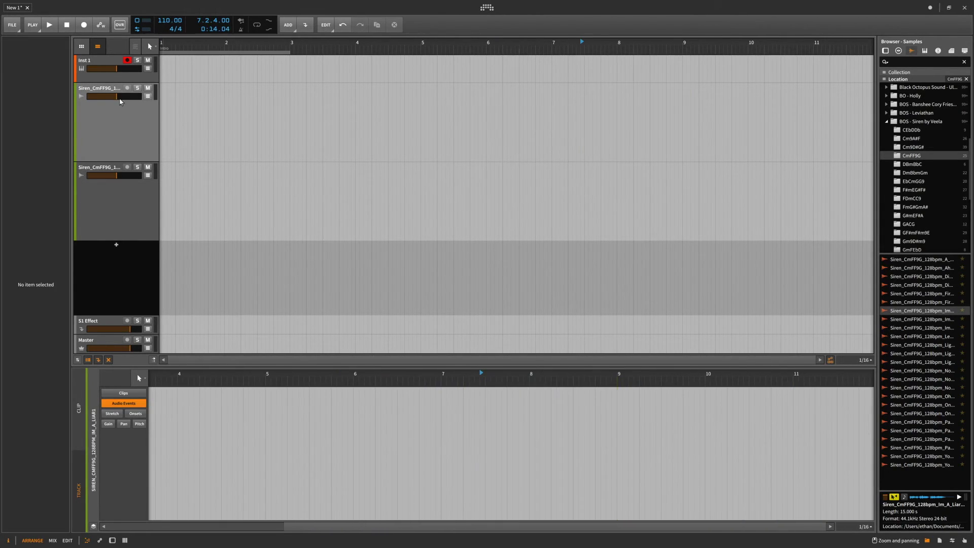
{"action": "left_click", "coordinate": [111, 174]}
{"action": "key", "text": "Delete"}
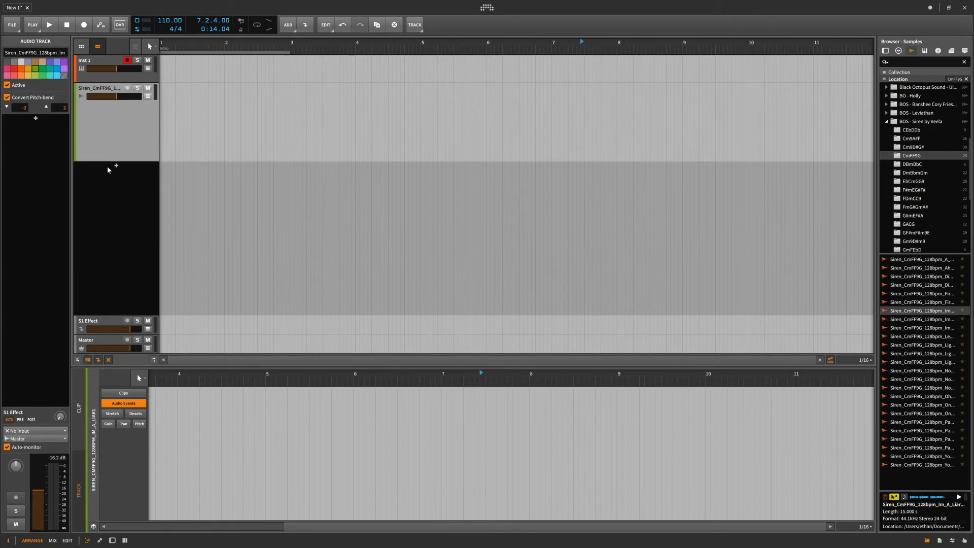
Step: Collapse the BOS - Siren by Veela sample folder and undo the clip and track deletions
{"action": "left_click", "coordinate": [886, 122]}
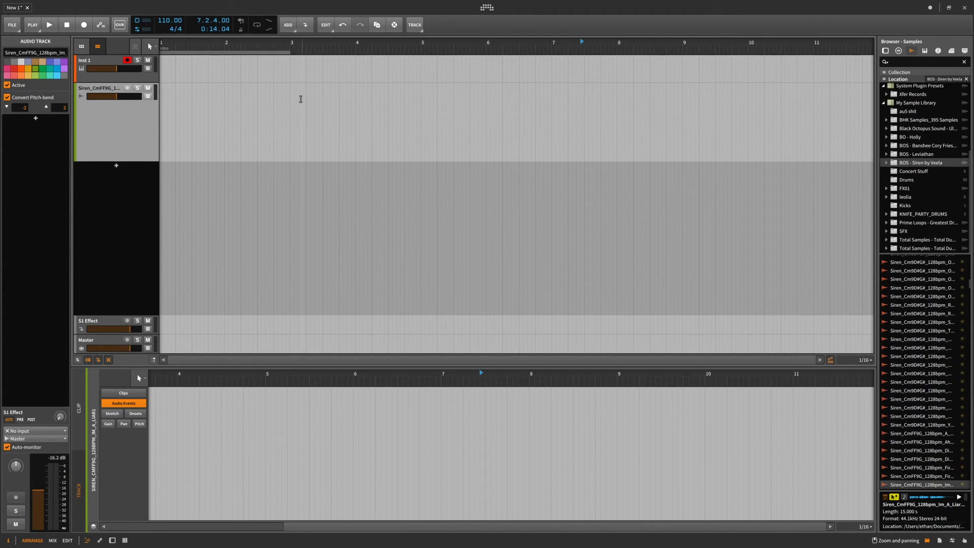
{"action": "key", "text": "super+z"}
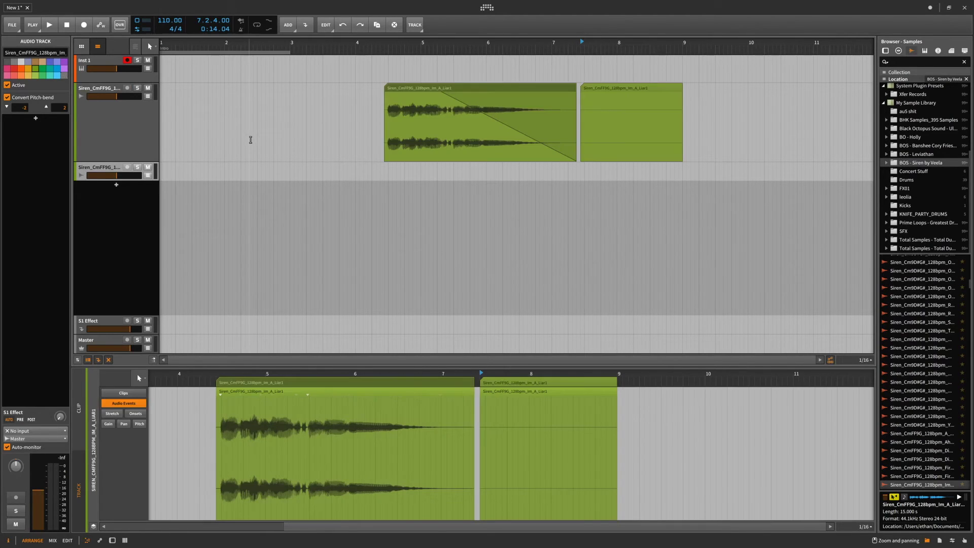
Step: Select the range 5.2.4.00 to 6.1.4.00 in the faded clip's audio event and try moving it to 5.3.3.00
{"action": "left_click", "coordinate": [499, 99]}
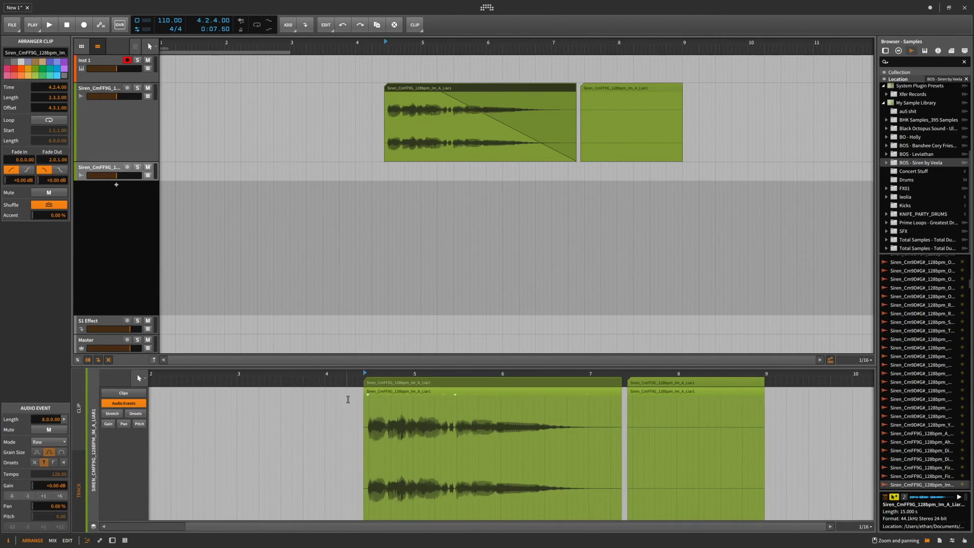
{"action": "left_click", "coordinate": [145, 379]}
{"action": "left_click", "coordinate": [121, 383]}
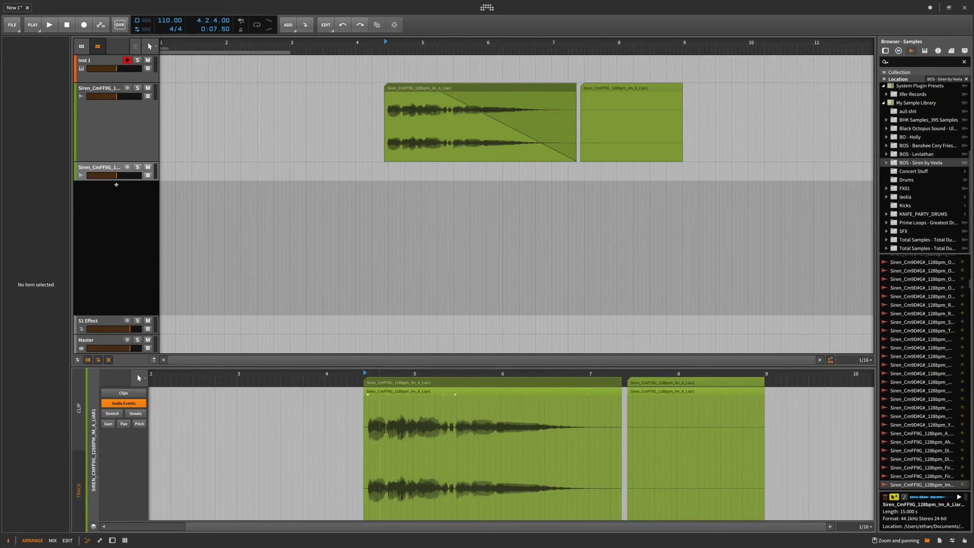
{"action": "left_click", "coordinate": [391, 393]}
{"action": "left_click_drag", "start_coordinate": [367, 419], "coordinate": [500, 450]}
{"action": "left_click", "coordinate": [555, 432]}
Step: Undo the trial edits made to the faded clip's audio event
{"action": "key", "text": "super+z"}
{"action": "key", "text": "ctrl+z"}
{"action": "key", "text": "ctrl+z"}
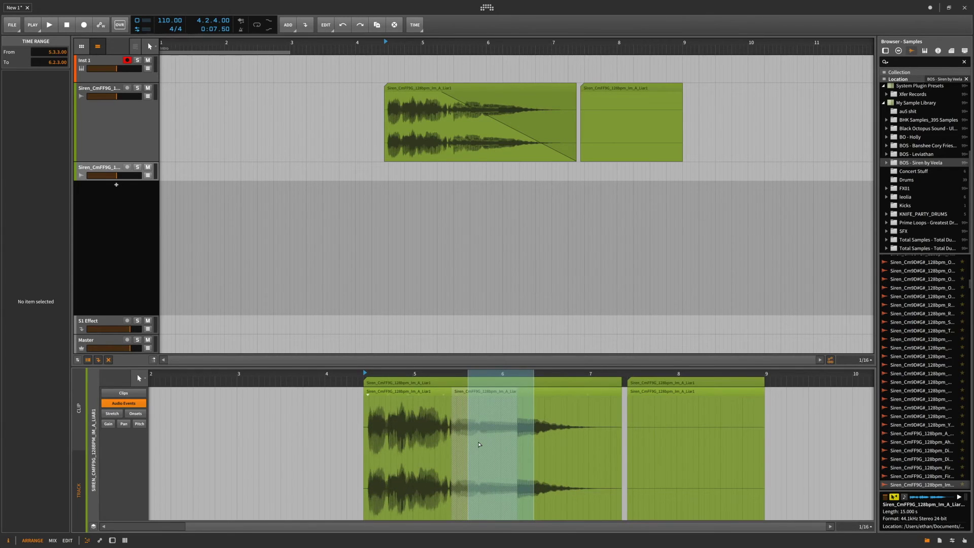
{"action": "key", "text": "ctrl+z"}
{"action": "key", "text": "ctrl+z"}
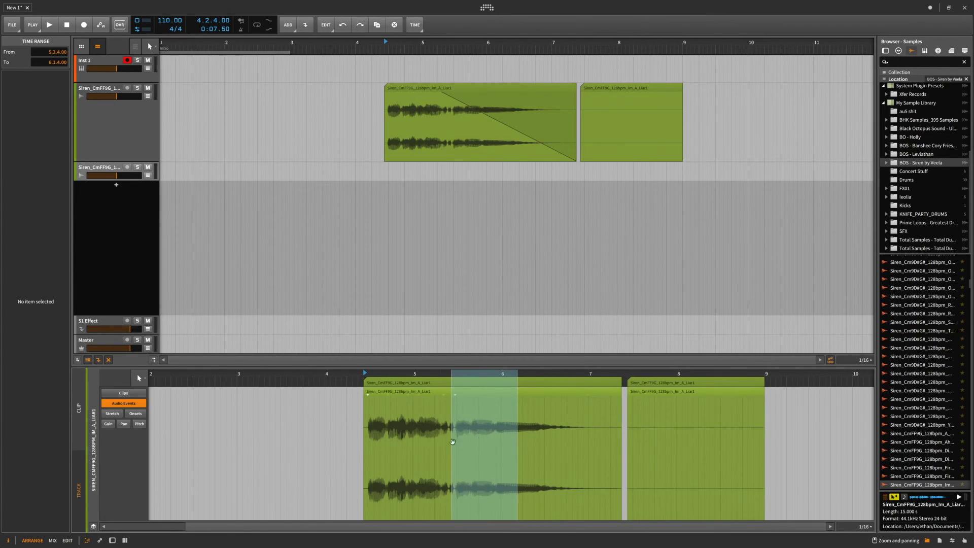
Step: View the clip's pan and onsets in the audio editor, and return to the audio events display
{"action": "left_click", "coordinate": [124, 423]}
{"action": "left_click", "coordinate": [128, 413]}
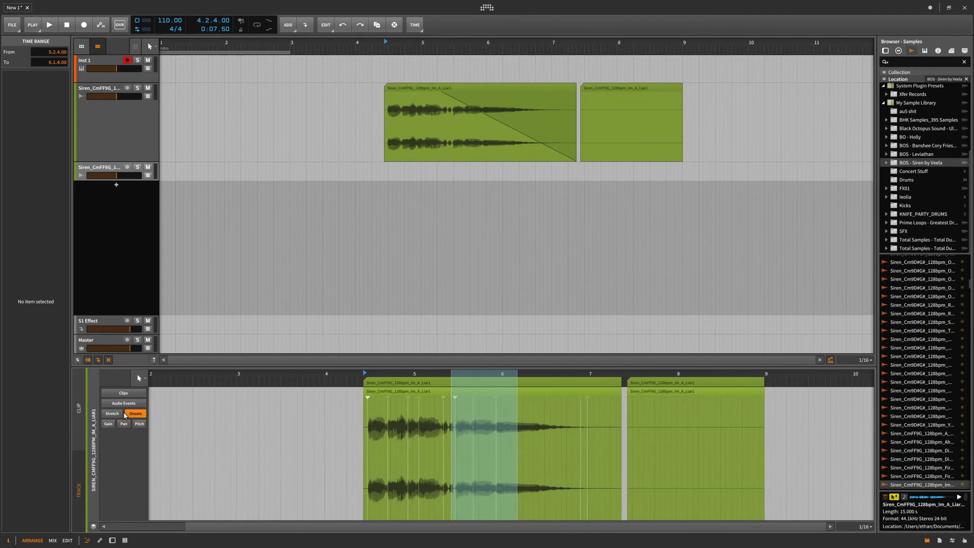
{"action": "left_click", "coordinate": [124, 403]}
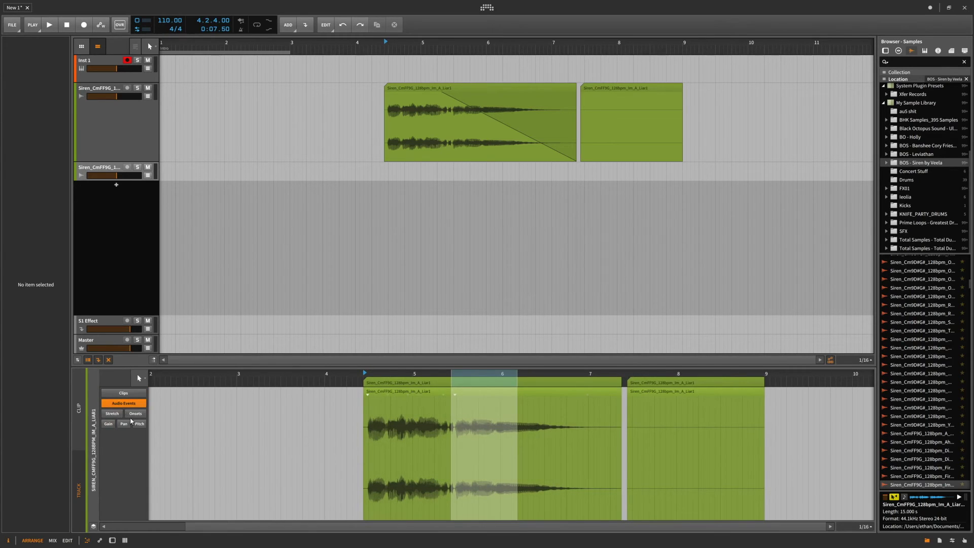
Step: Switch the audio editor between clip and track editing, and turn on the layered display of both audio tracks
{"action": "left_click", "coordinate": [75, 443]}
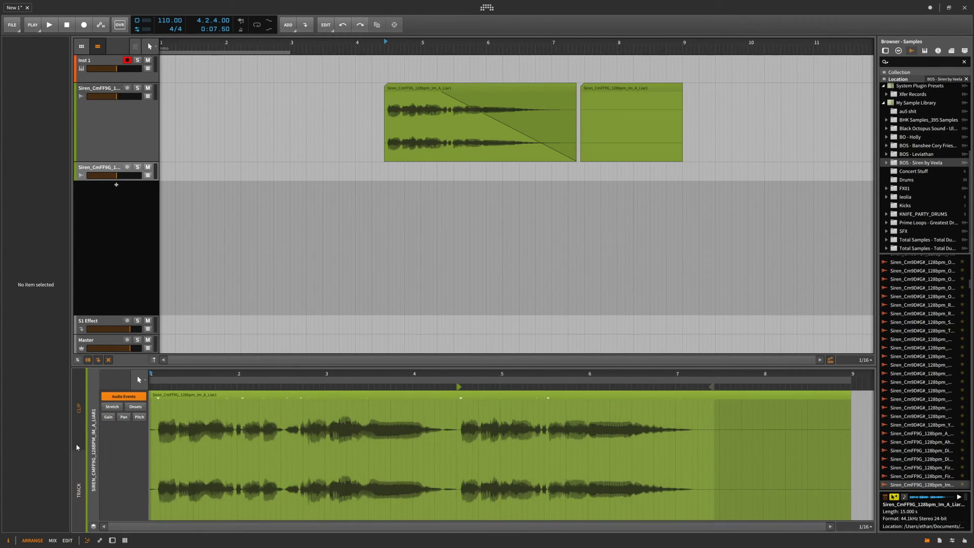
{"action": "left_click", "coordinate": [75, 471]}
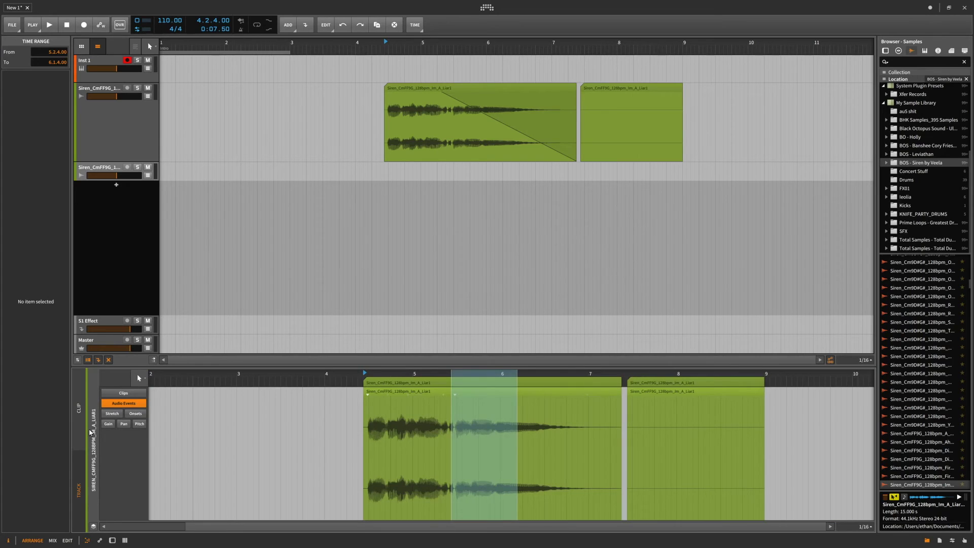
{"action": "left_click", "coordinate": [82, 431]}
{"action": "left_click", "coordinate": [81, 485]}
{"action": "left_click", "coordinate": [93, 527]}
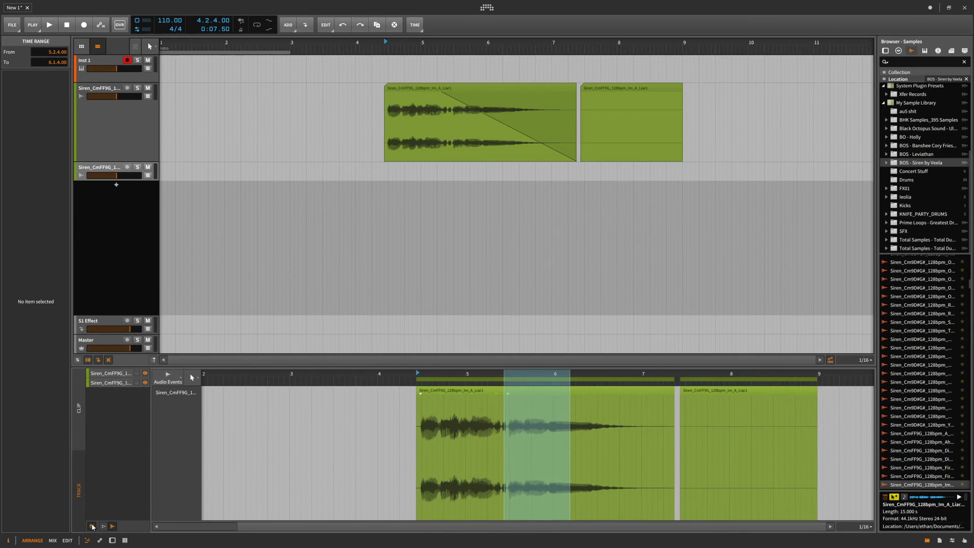
Step: Move the silent clip to the second audio track at 4.4.4.00 and reduce the lane heights in the layered editor
{"action": "left_click_drag", "start_coordinate": [618, 89], "coordinate": [456, 173]}
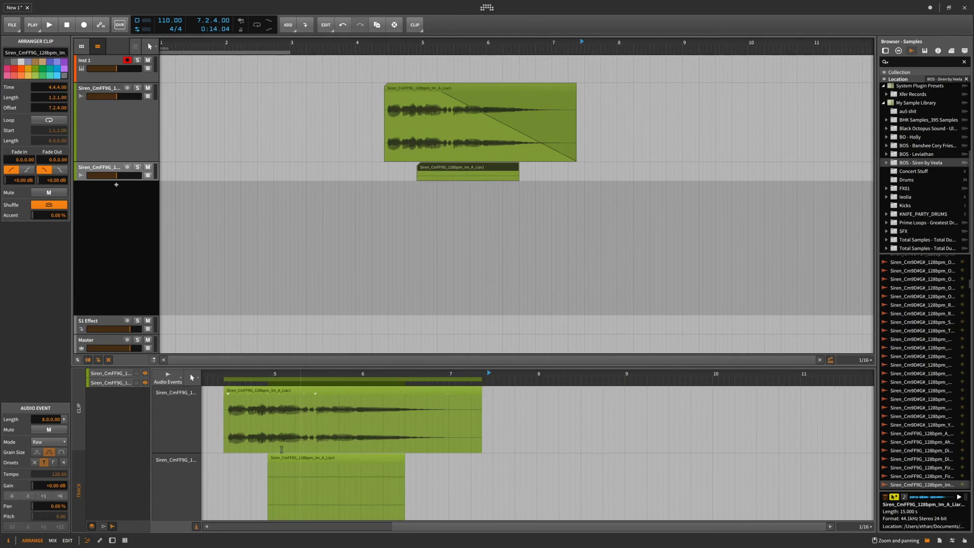
{"action": "left_click", "coordinate": [293, 460]}
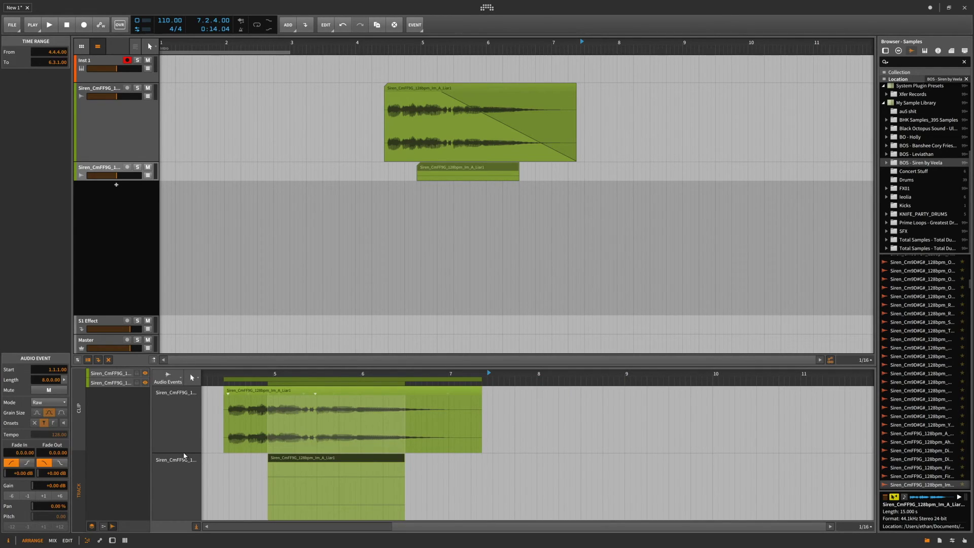
{"action": "left_click_drag", "start_coordinate": [184, 451], "coordinate": [184, 391]}
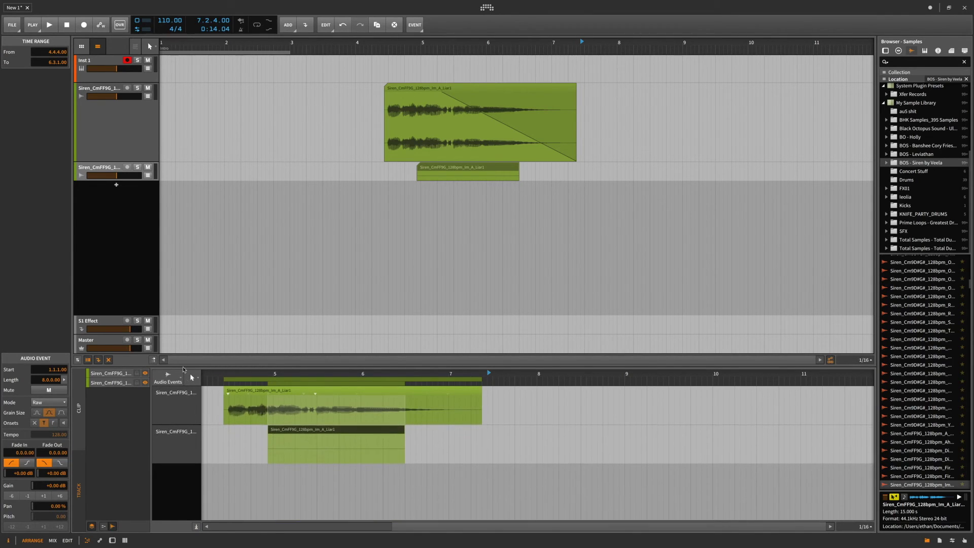
{"action": "left_click", "coordinate": [174, 378]}
{"action": "left_click", "coordinate": [174, 379]}
{"action": "left_click", "coordinate": [180, 379]}
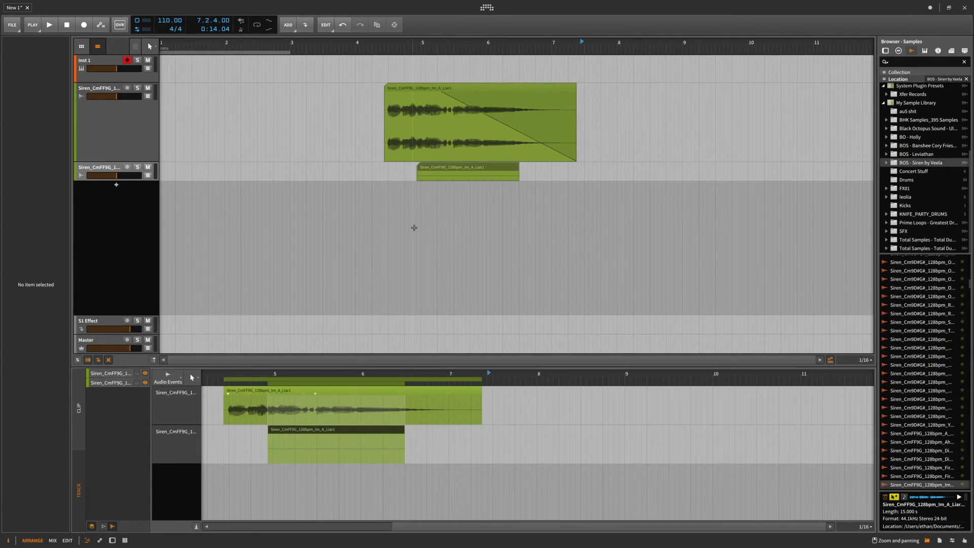
Step: Delete both audio tracks together with their clips
{"action": "left_click_drag", "start_coordinate": [662, 177], "coordinate": [406, 175]}
{"action": "left_click", "coordinate": [102, 90]}
{"action": "key", "text": "Delete"}
{"action": "key", "text": "Delete"}
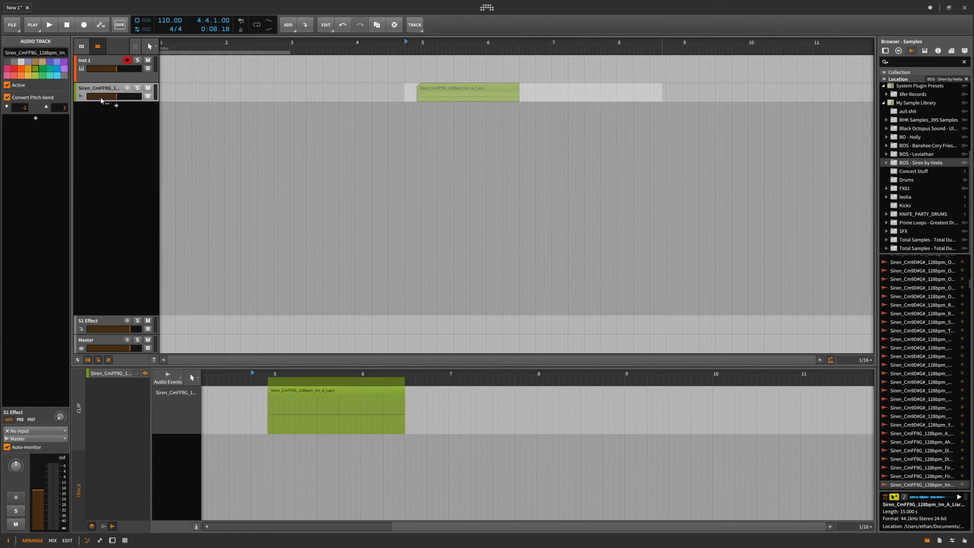
Step: Create an empty one-bar note clip at bar 1 on the Inst 1 track
{"action": "left_click", "coordinate": [170, 65]}
{"action": "double_click", "coordinate": [165, 62]}
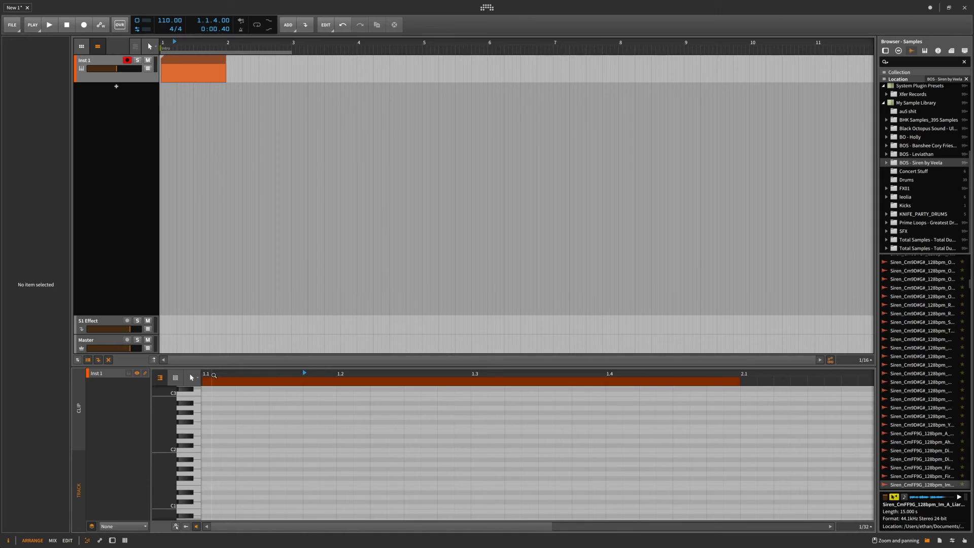
Step: Switch the note editor to clip editing, view its drum-style note lanes and return to the piano keyboard layout
{"action": "left_click", "coordinate": [76, 439]}
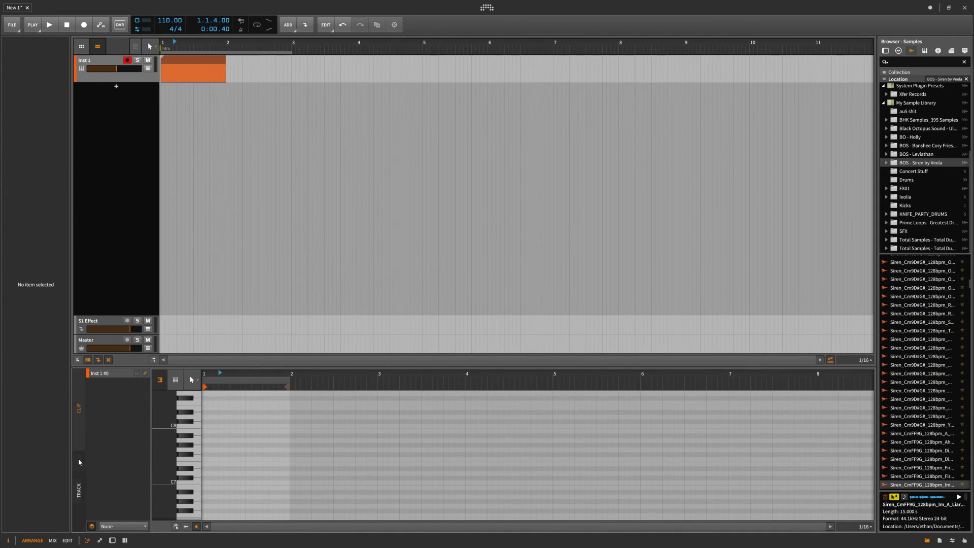
{"action": "left_click", "coordinate": [176, 382]}
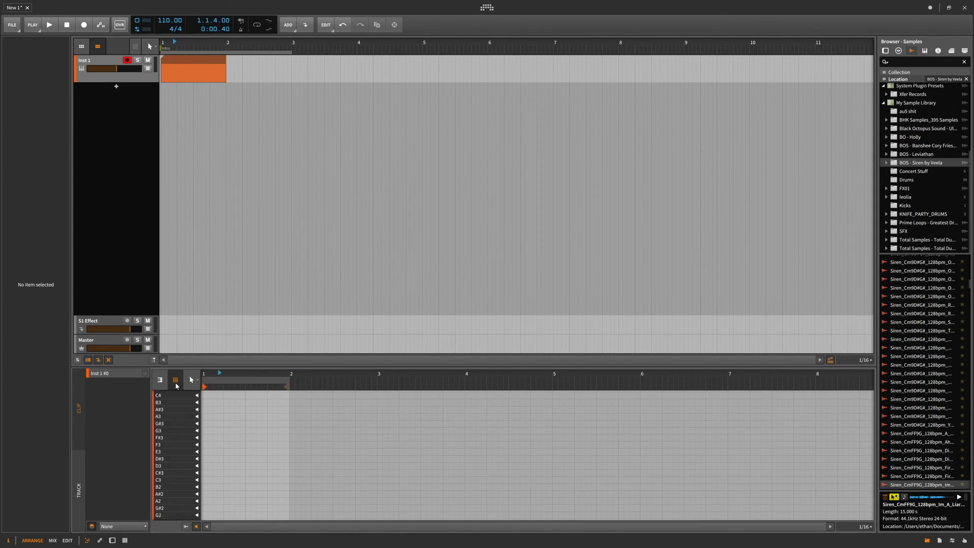
{"action": "left_click", "coordinate": [162, 383]}
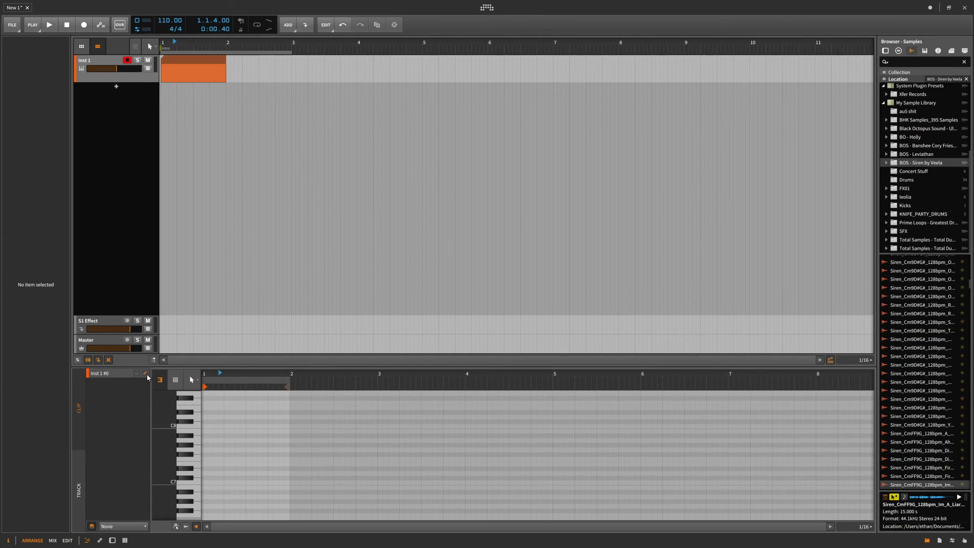
{"action": "left_click", "coordinate": [176, 527]}
{"action": "left_click", "coordinate": [137, 375]}
Step: Duplicate the Inst 1 track with its clip three times
{"action": "left_click", "coordinate": [98, 69]}
{"action": "key", "text": "ctrl+d"}
{"action": "key", "text": "ctrl+d"}
{"action": "key", "text": "ctrl+d"}
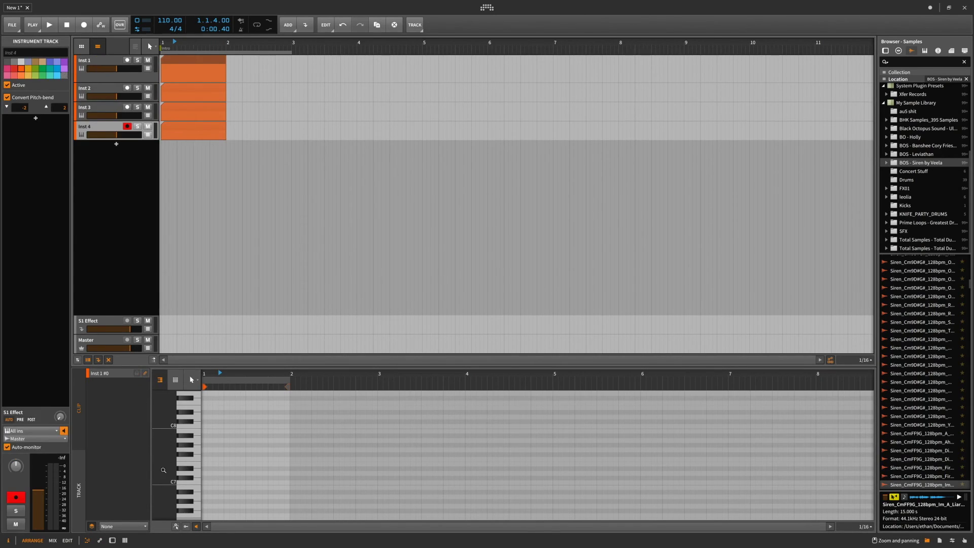
Step: Turn off the Insertion Layer Follows Cursor Layer option in the note editor
{"action": "left_click", "coordinate": [129, 525]}
{"action": "left_click", "coordinate": [130, 522]}
{"action": "right_click", "coordinate": [121, 523]}
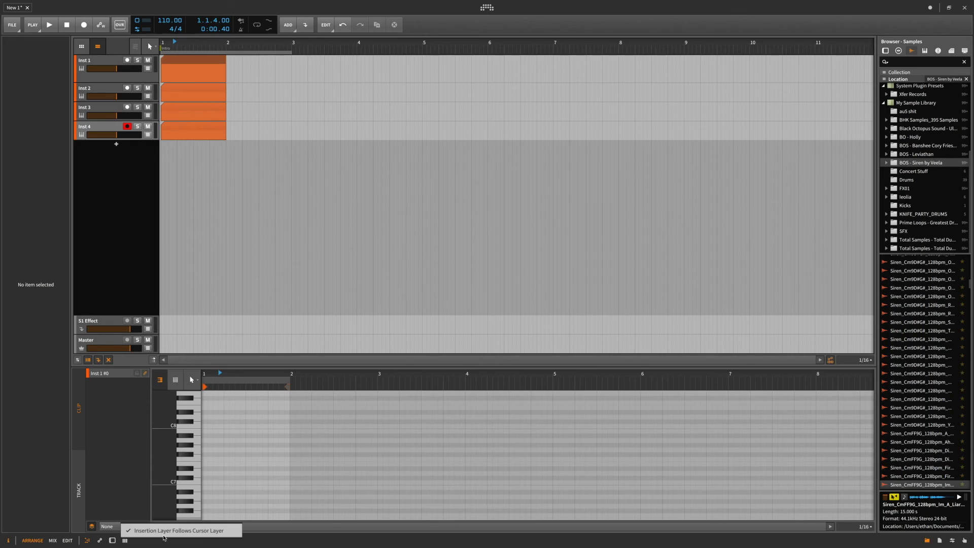
{"action": "left_click", "coordinate": [191, 534]}
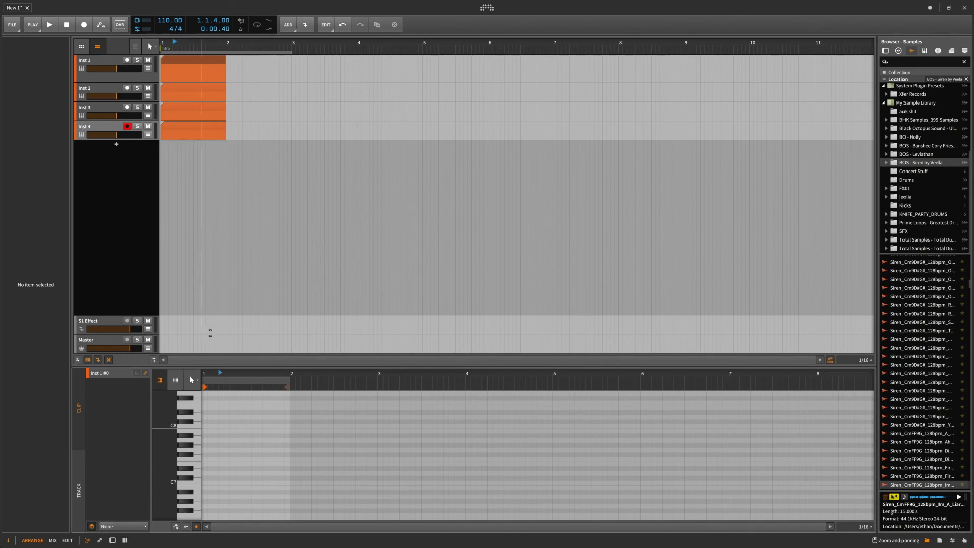
Step: Delete the note clips on all four instrument tracks and remove the three duplicated tracks
{"action": "left_click_drag", "start_coordinate": [162, 105], "coordinate": [257, 132]}
{"action": "key", "text": "Delete"}
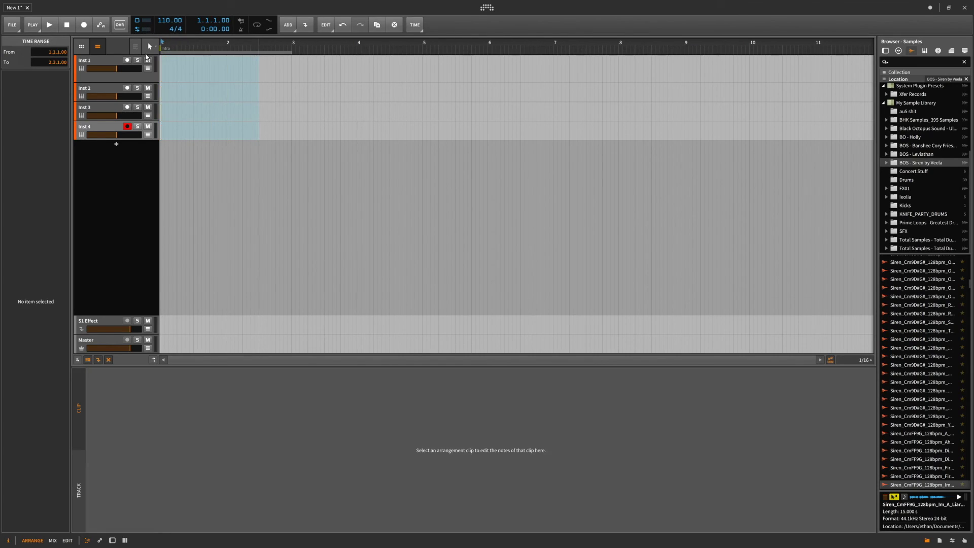
{"action": "left_click", "coordinate": [112, 93]}
{"action": "key", "text": "Delete"}
{"action": "key", "text": "Delete"}
{"action": "key", "text": "Delete"}
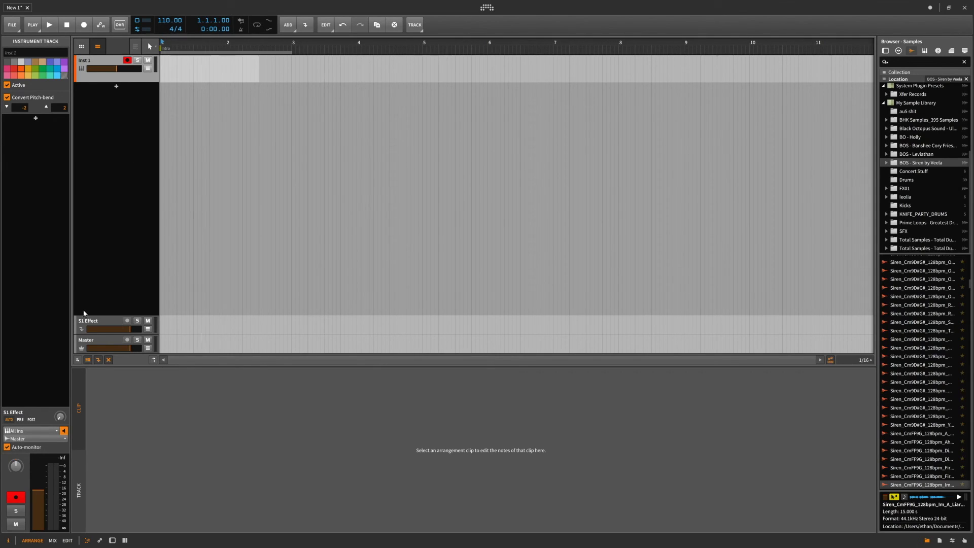
Step: Select the Inst 1 track and switch to the Mix view
{"action": "left_click", "coordinate": [100, 330]}
{"action": "key", "text": "ctrl+z"}
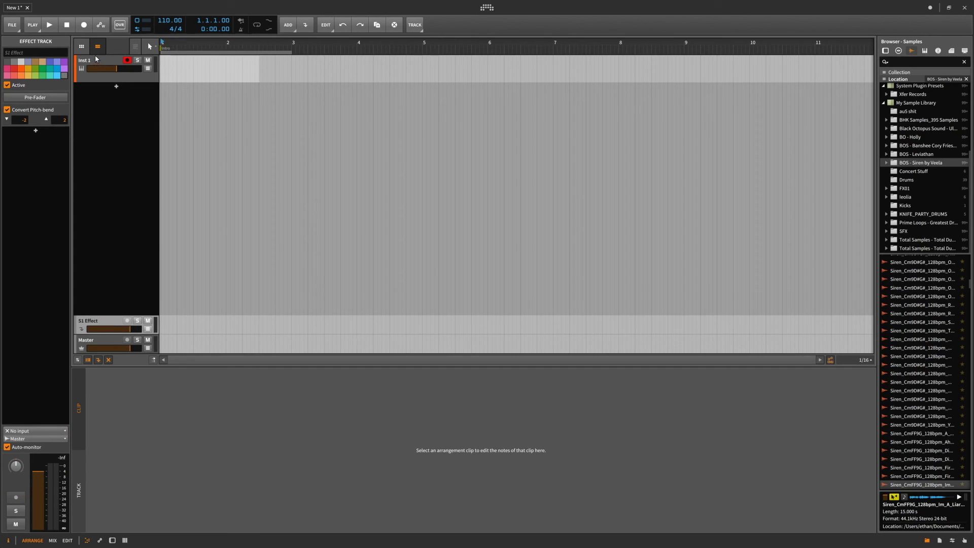
{"action": "left_click", "coordinate": [96, 60]}
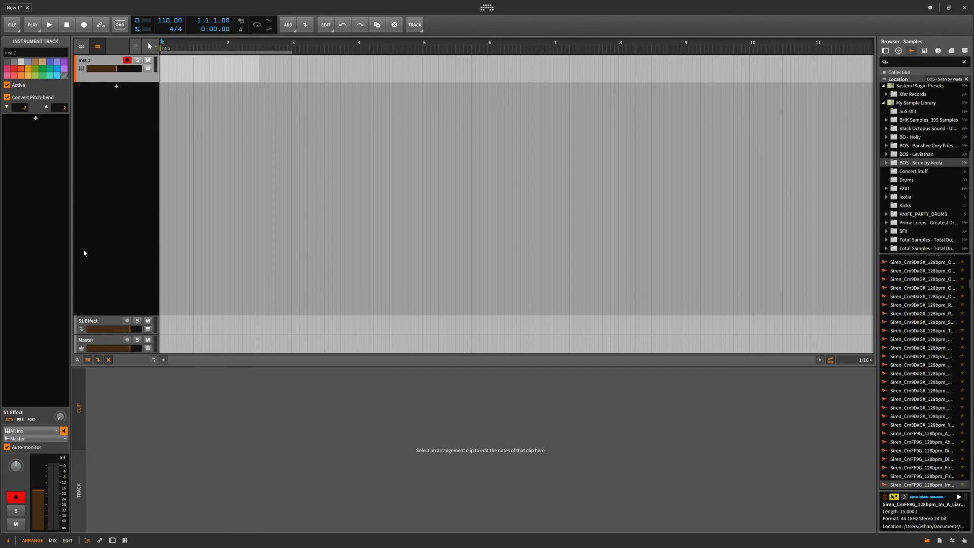
{"action": "key", "text": "alt+2"}
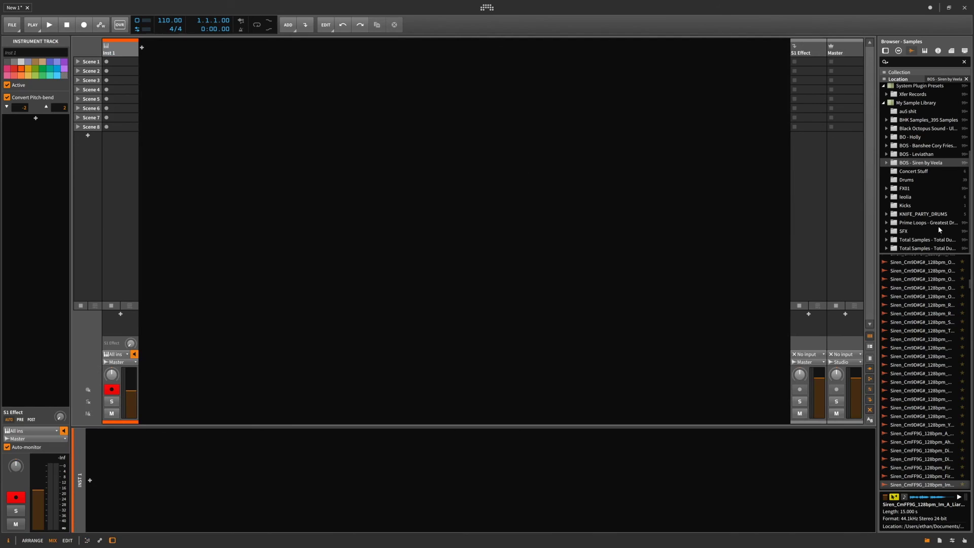
Step: Show the mixer's large level meters and A/B crossfade controls, and hide its clip launcher
{"action": "left_click", "coordinate": [870, 347]}
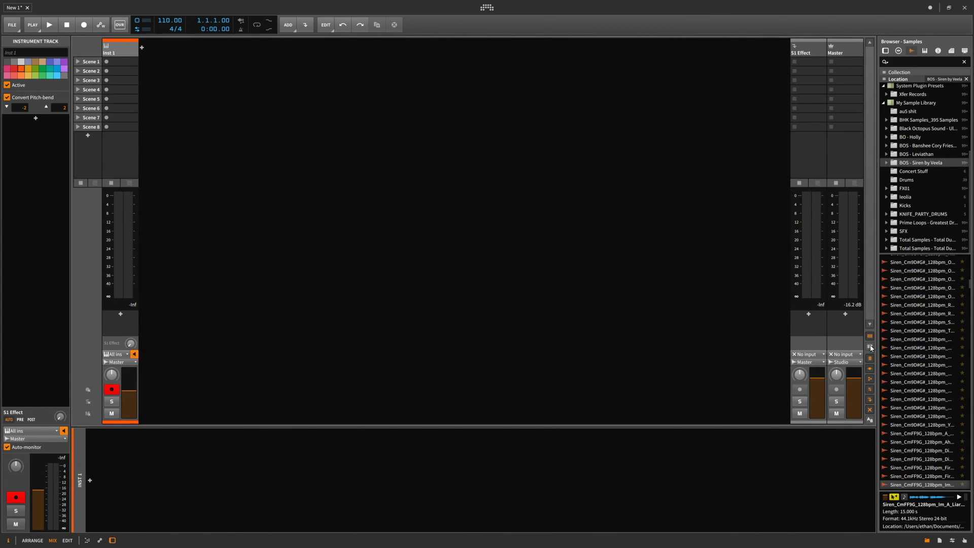
{"action": "left_click", "coordinate": [870, 346]}
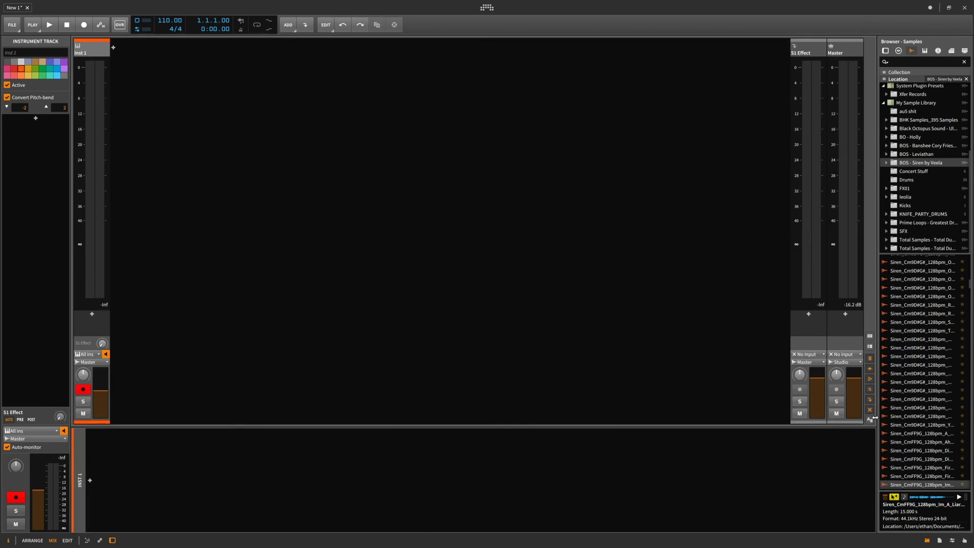
{"action": "left_click", "coordinate": [870, 420]}
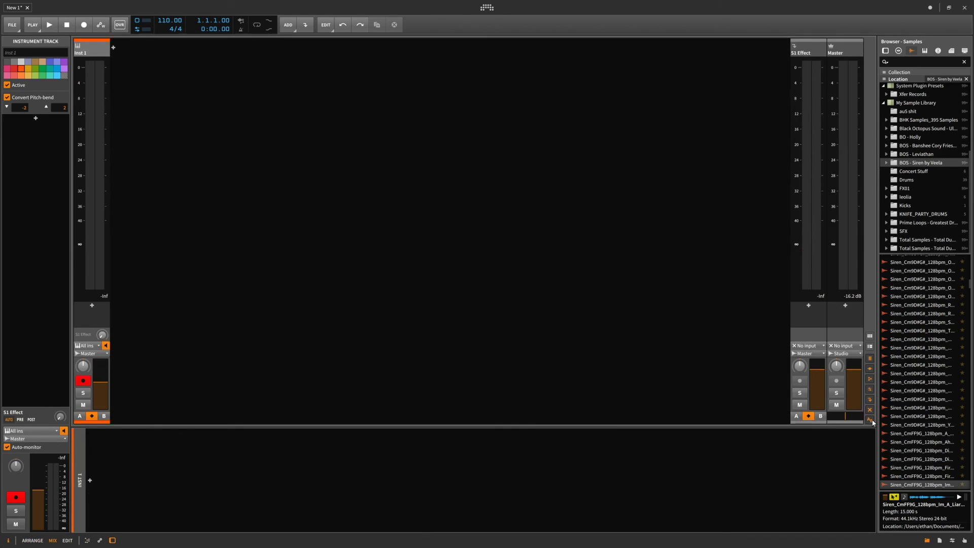
Step: Return to the Arrange view and briefly show the clip launcher beside the timeline before hiding it again
{"action": "key", "text": "Tab"}
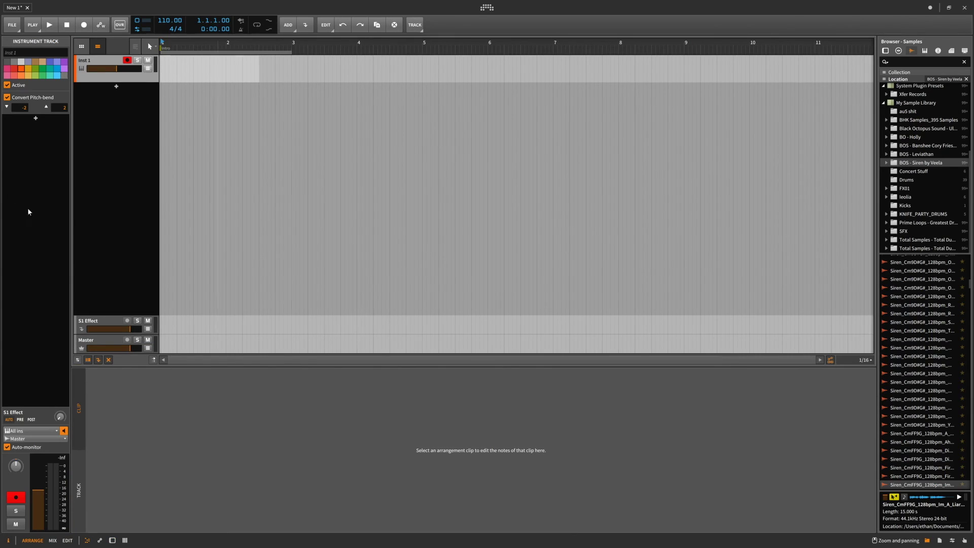
{"action": "left_click", "coordinate": [84, 48]}
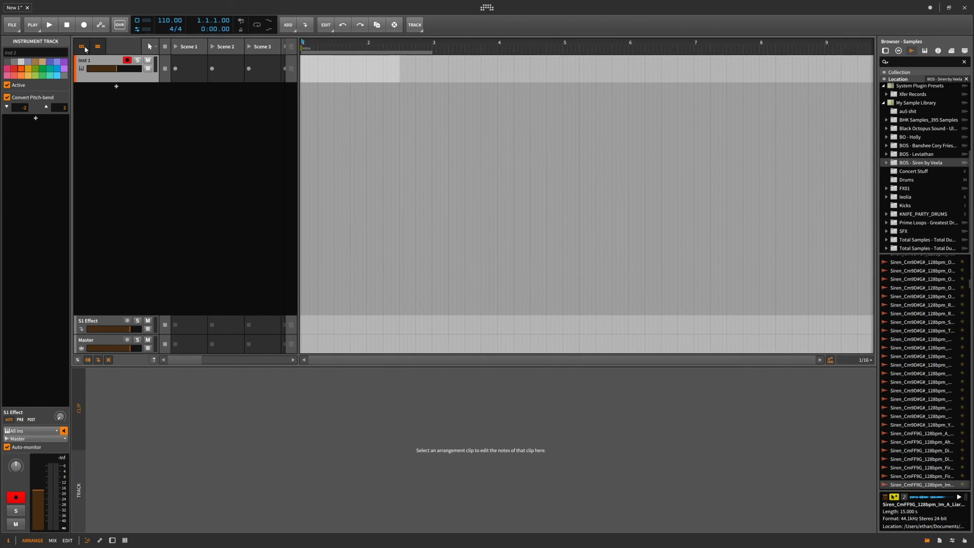
{"action": "left_click", "coordinate": [83, 48]}
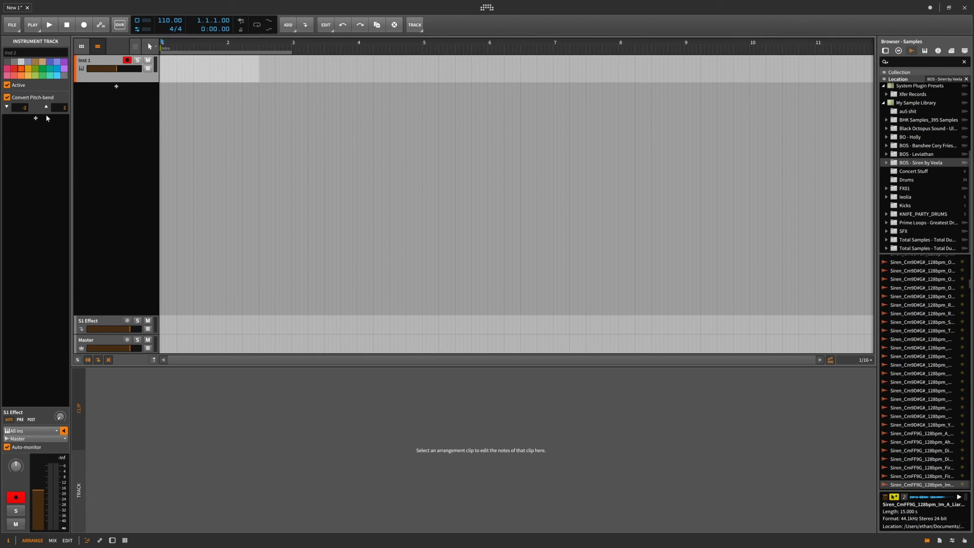
Step: Search the device browser for "sampl" and insert the Sampler device on the Inst 1 track
{"action": "double_click", "coordinate": [128, 122]}
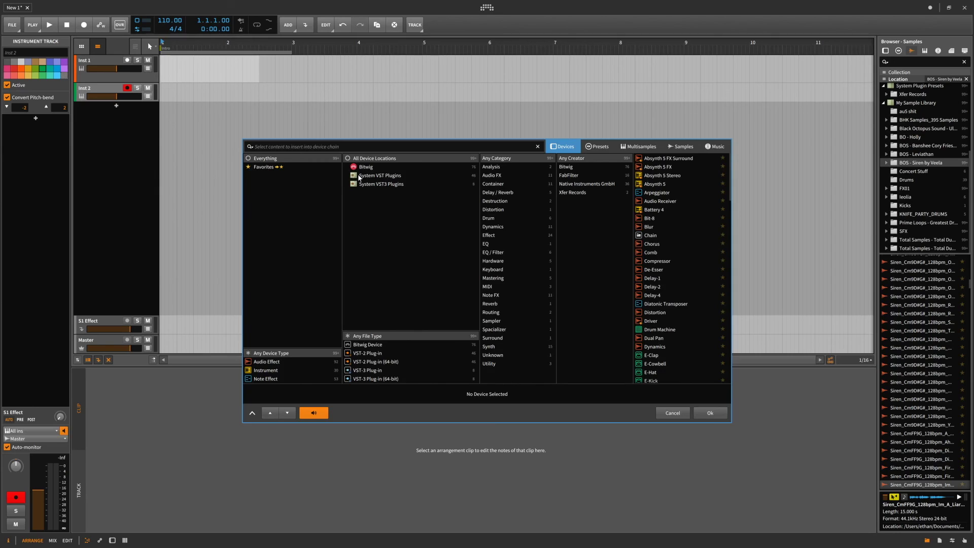
{"action": "key", "text": "Escape"}
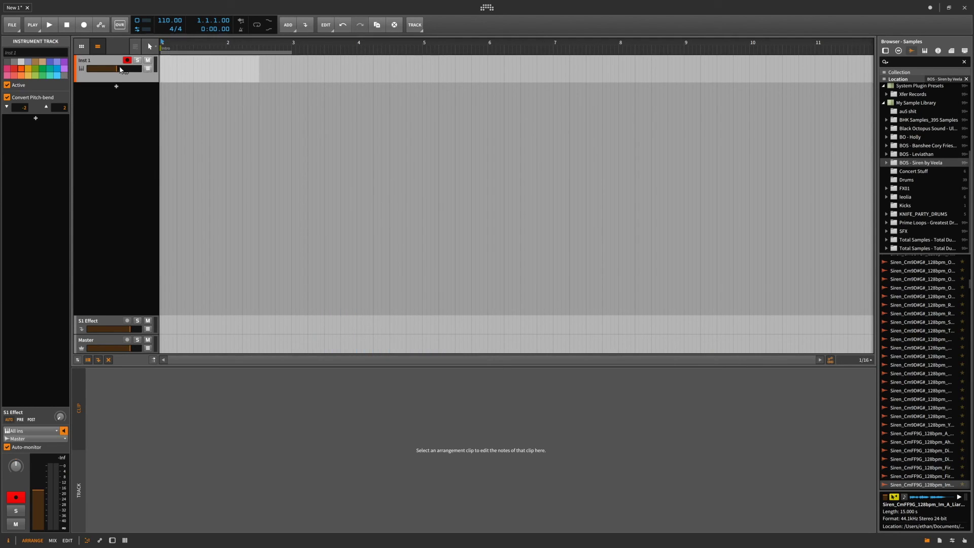
{"action": "left_click", "coordinate": [56, 158]}
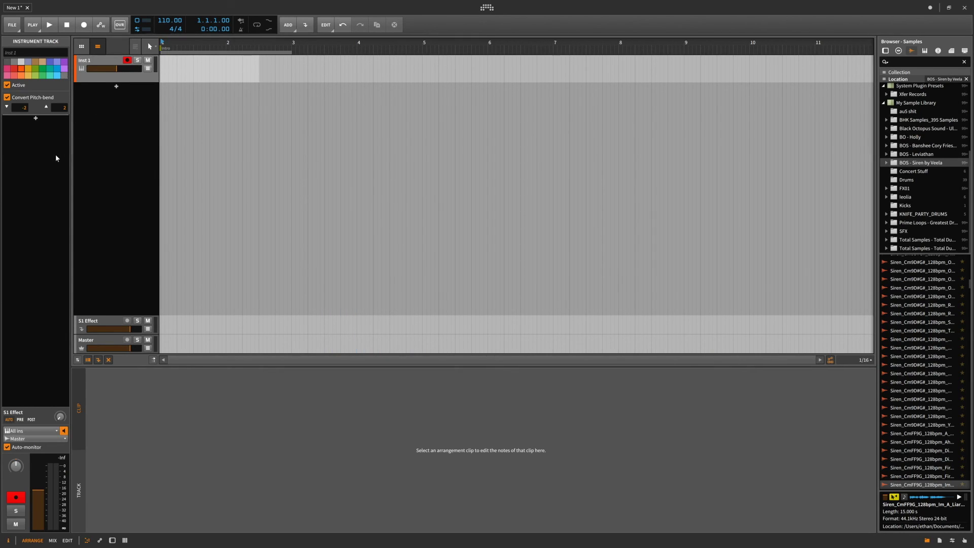
{"action": "double_click", "coordinate": [55, 155]}
{"action": "type", "text": "as"}
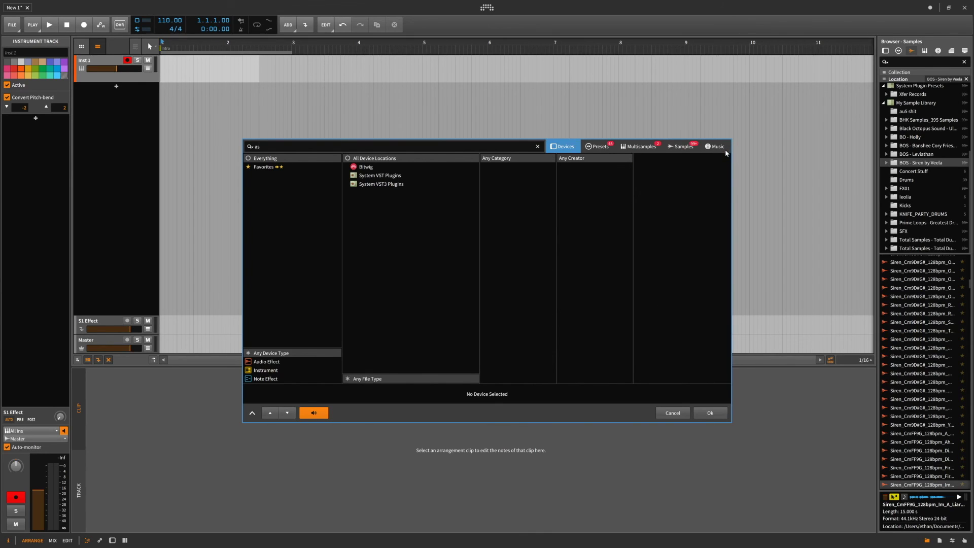
{"action": "key", "text": "BackSpace"}
{"action": "key", "text": "BackSpace"}
{"action": "type", "text": "sampl"}
{"action": "double_click", "coordinate": [672, 159]}
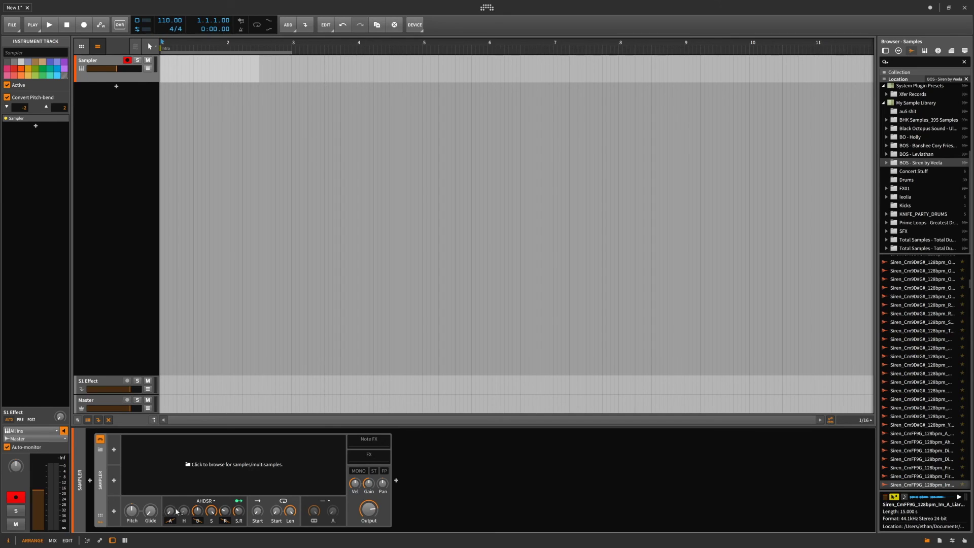
Step: Set the Sampler's envelope mode to Shot and open the modulator browser for its first modulator slot
{"action": "left_click", "coordinate": [204, 517]}
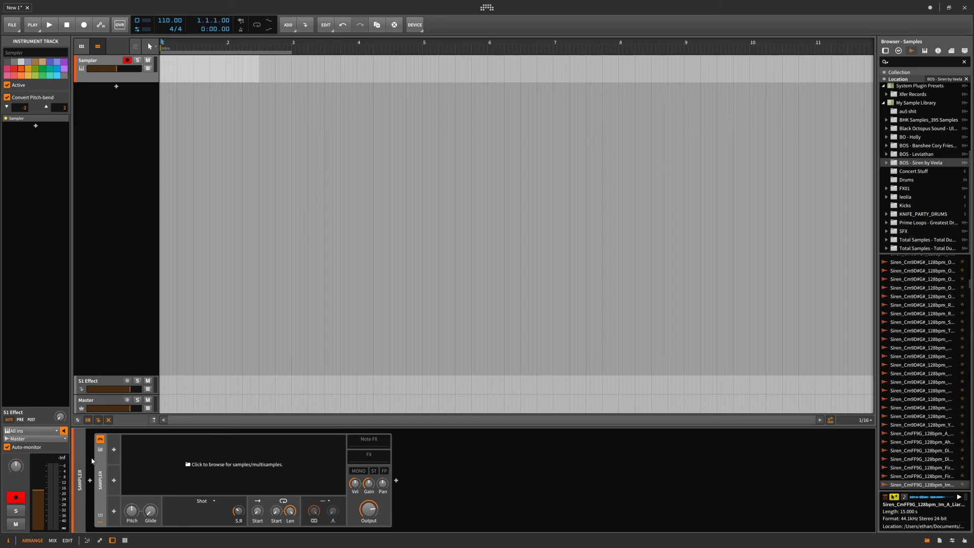
{"action": "left_click", "coordinate": [114, 450]}
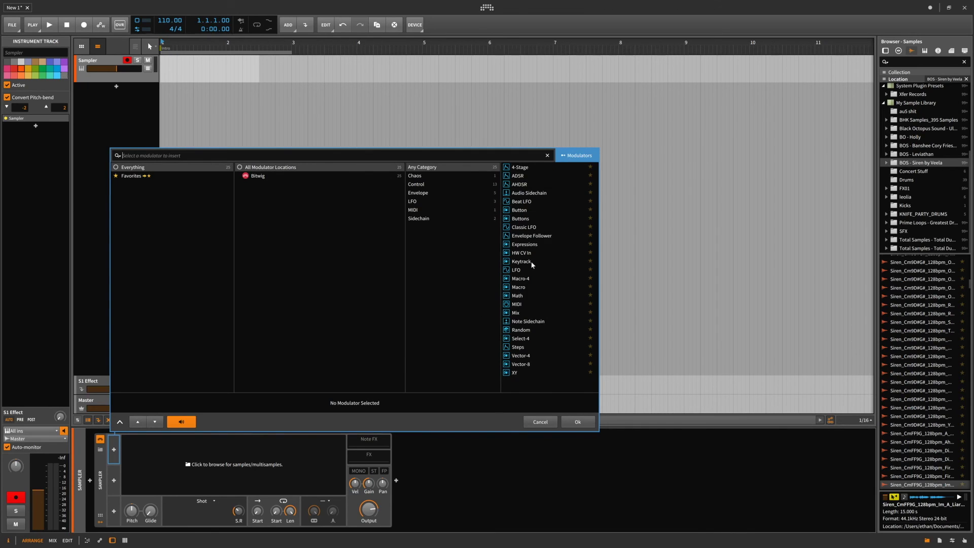